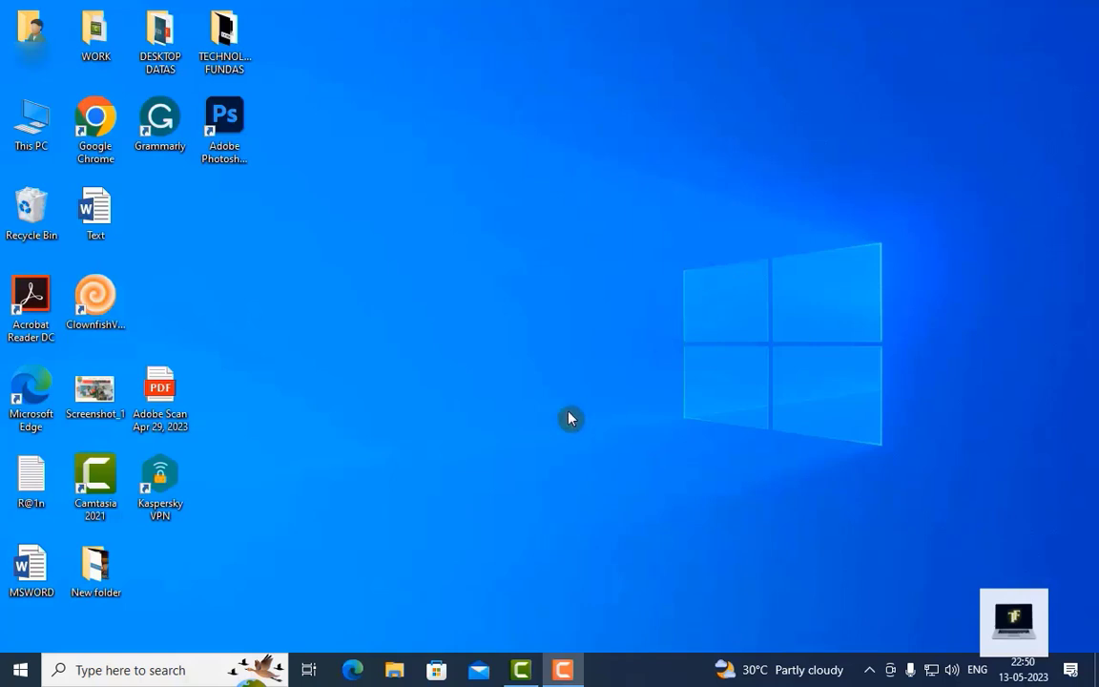
Search Windows for "remove" and open the Add or remove programs settings.
{"action": "left_click", "coordinate": [110, 670]}
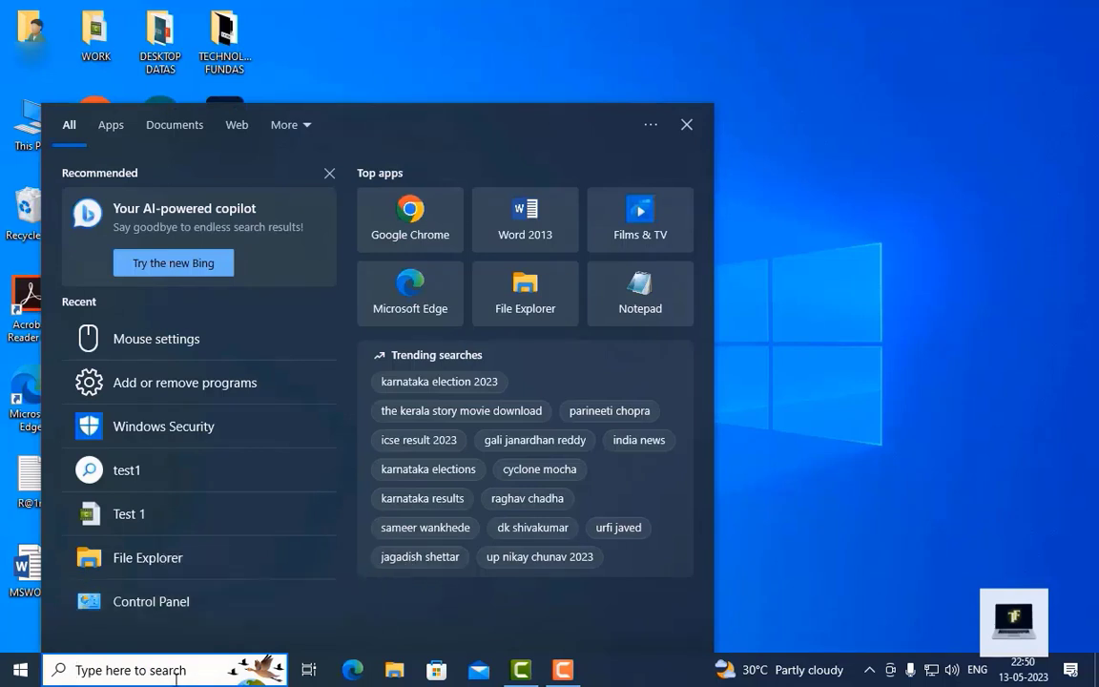
{"action": "type", "text": "remov"}
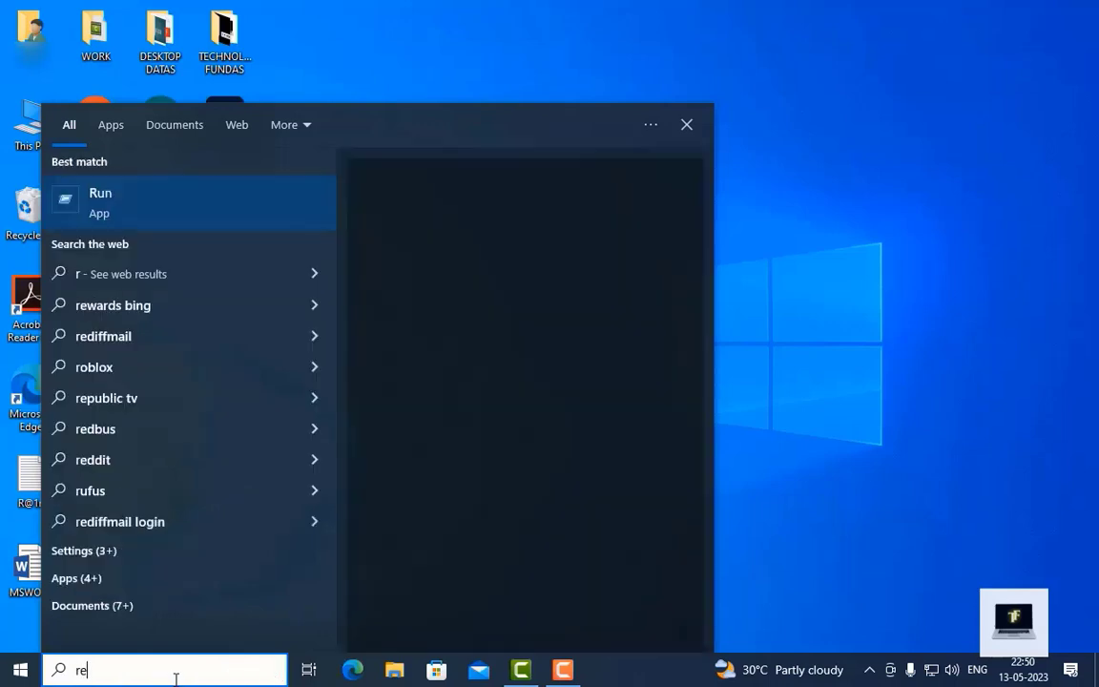
{"action": "type", "text": "e"}
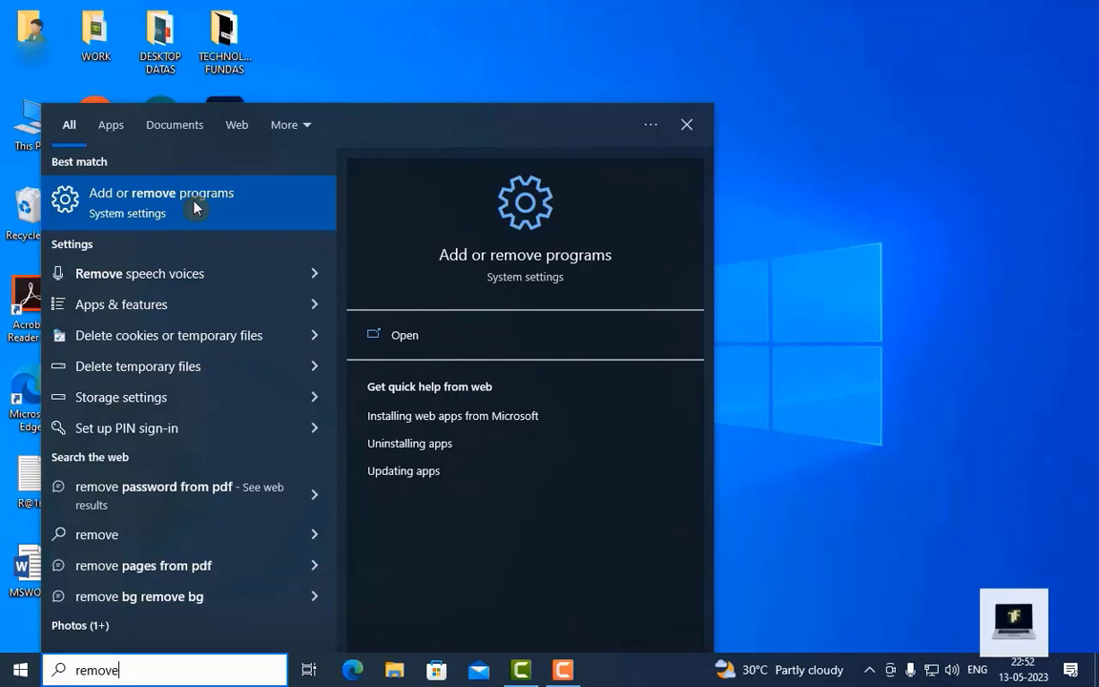
{"action": "left_click", "coordinate": [196, 207]}
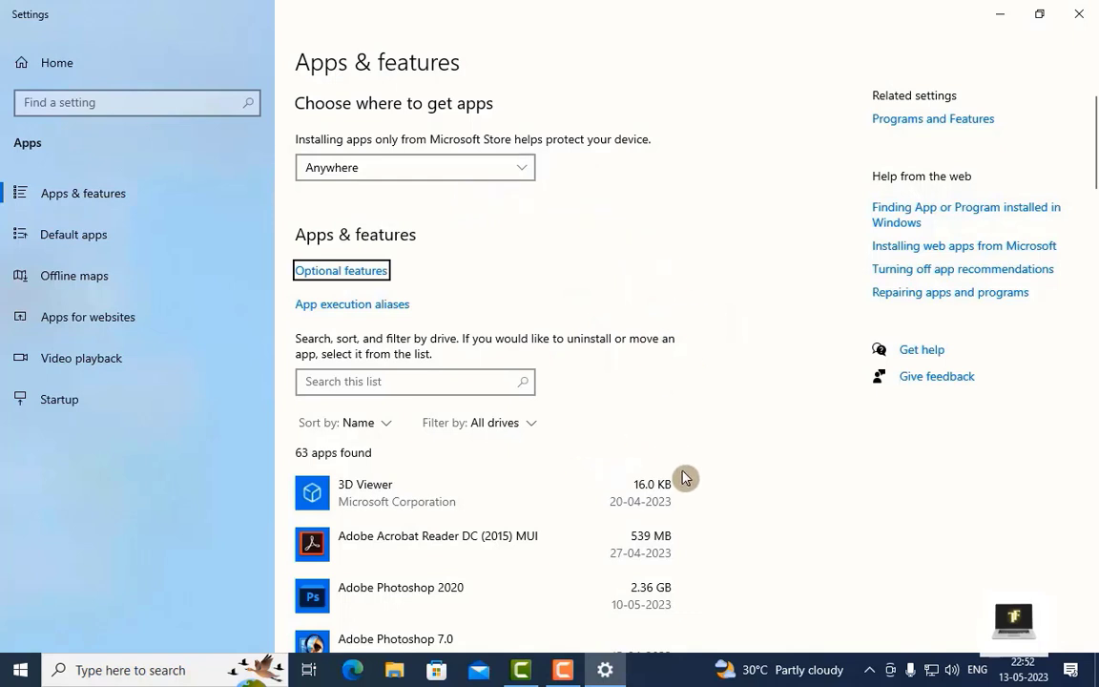
Look through the list of installed apps to locate Lightshot-5.5.0.7.
{"action": "scroll", "coordinate": [707, 467], "scroll_direction": "down", "scroll_amount": 2}
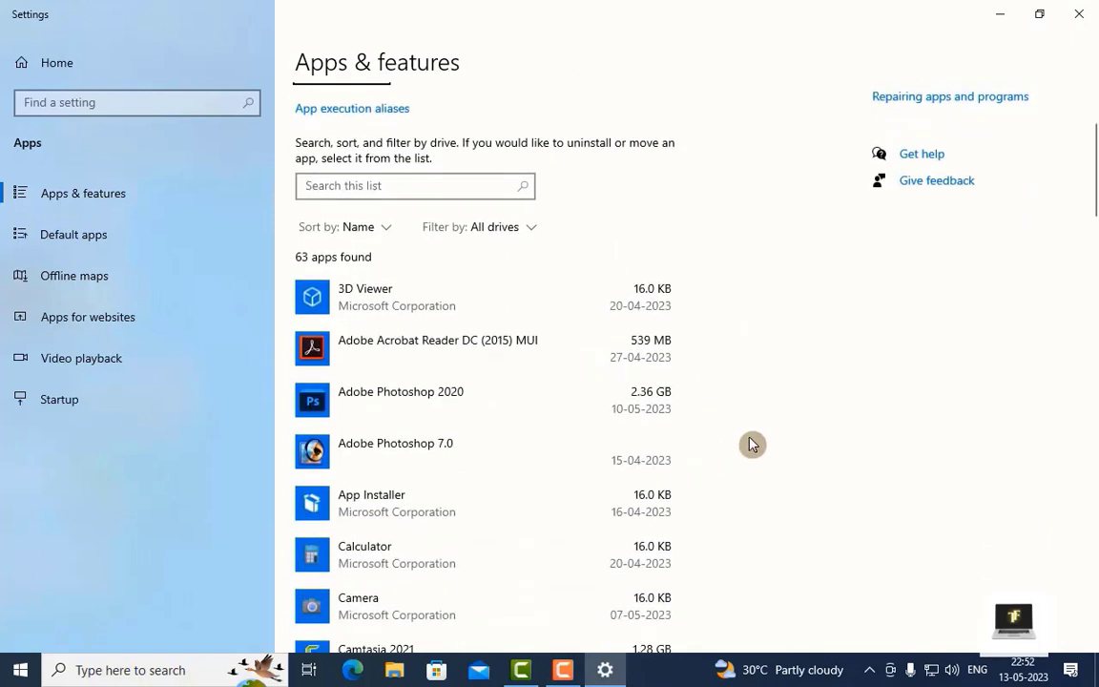
{"action": "scroll", "coordinate": [751, 445], "scroll_direction": "down", "scroll_amount": 10}
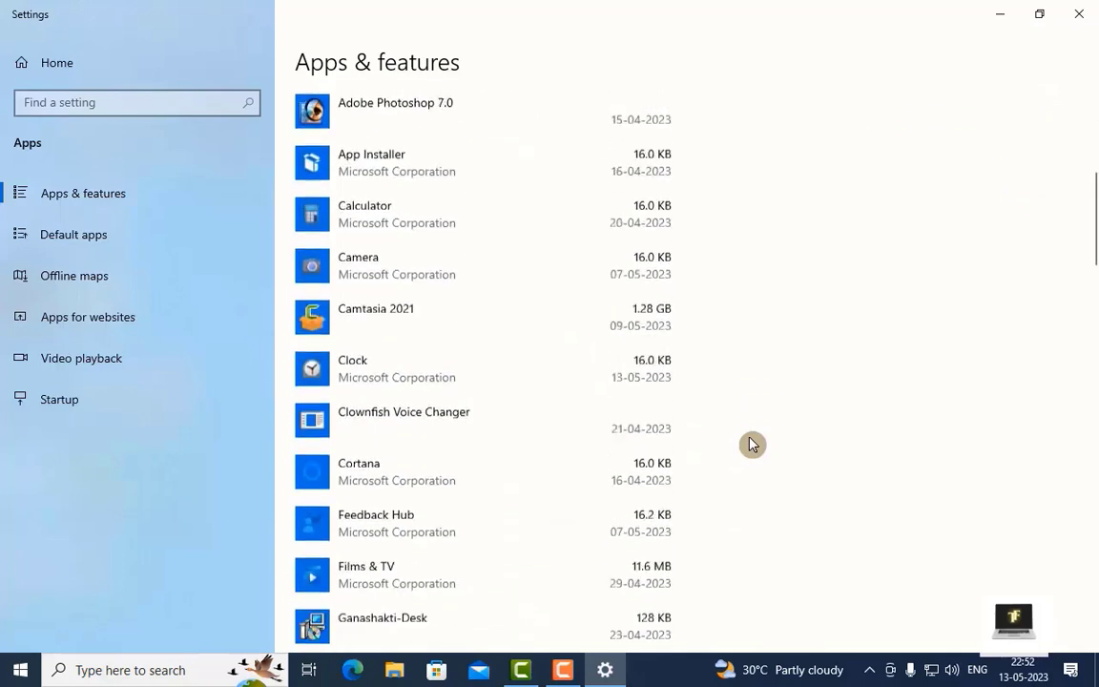
{"action": "scroll", "coordinate": [752, 445], "scroll_direction": "down", "scroll_amount": 12}
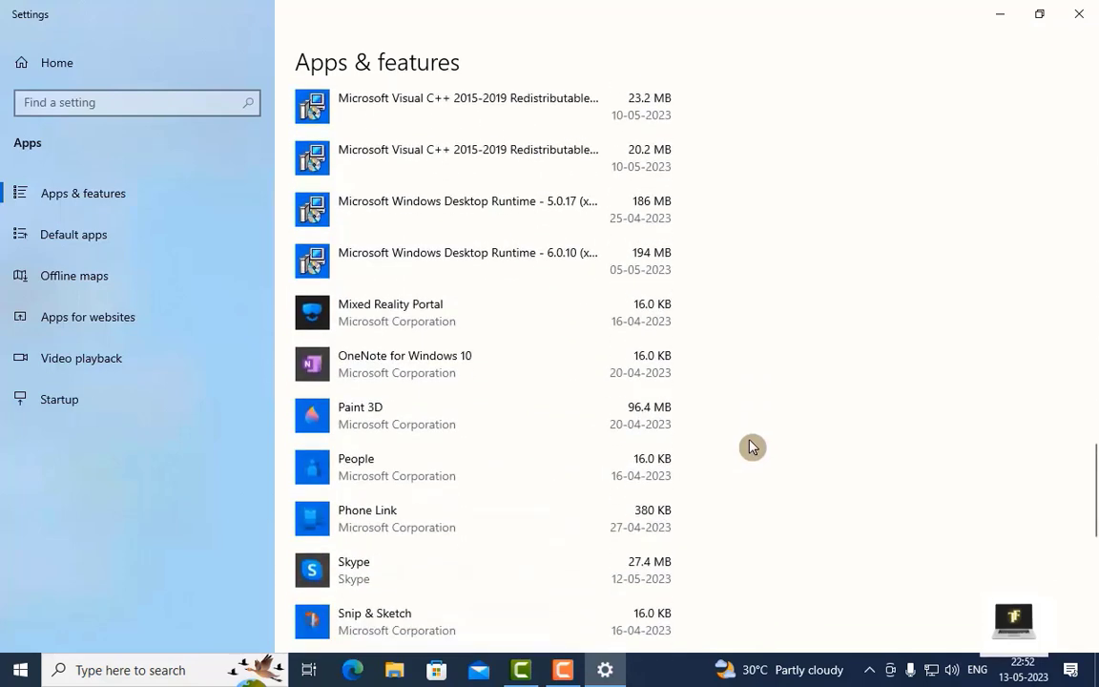
{"action": "scroll", "coordinate": [751, 447], "scroll_direction": "down", "scroll_amount": 4}
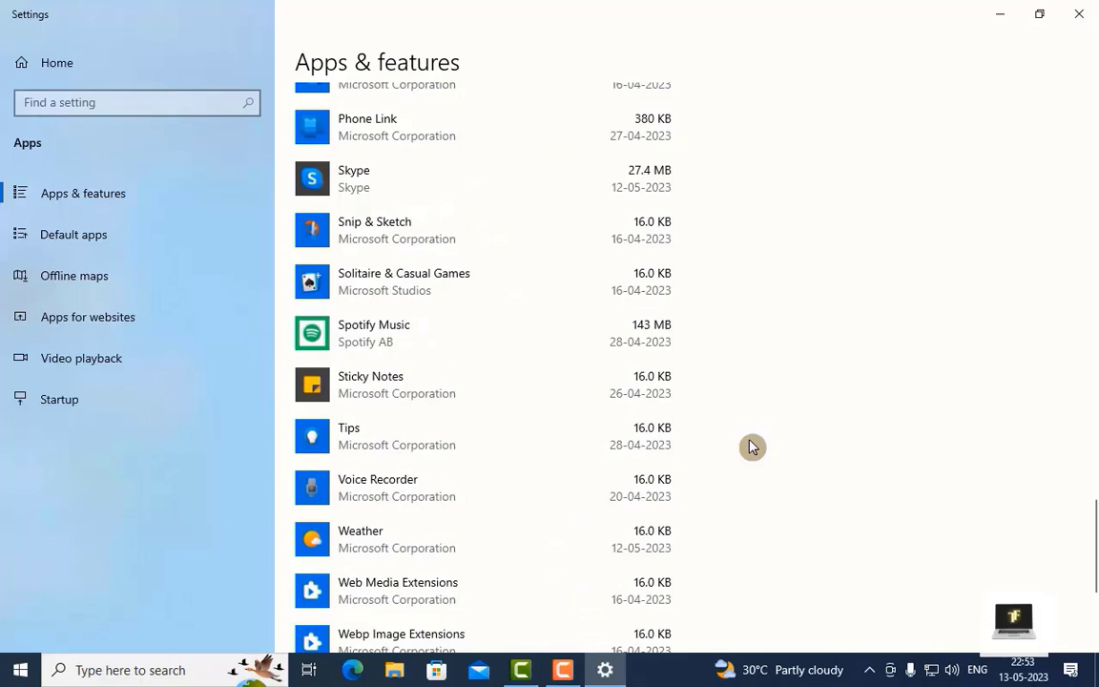
{"action": "scroll", "coordinate": [751, 447], "scroll_direction": "up", "scroll_amount": 18}
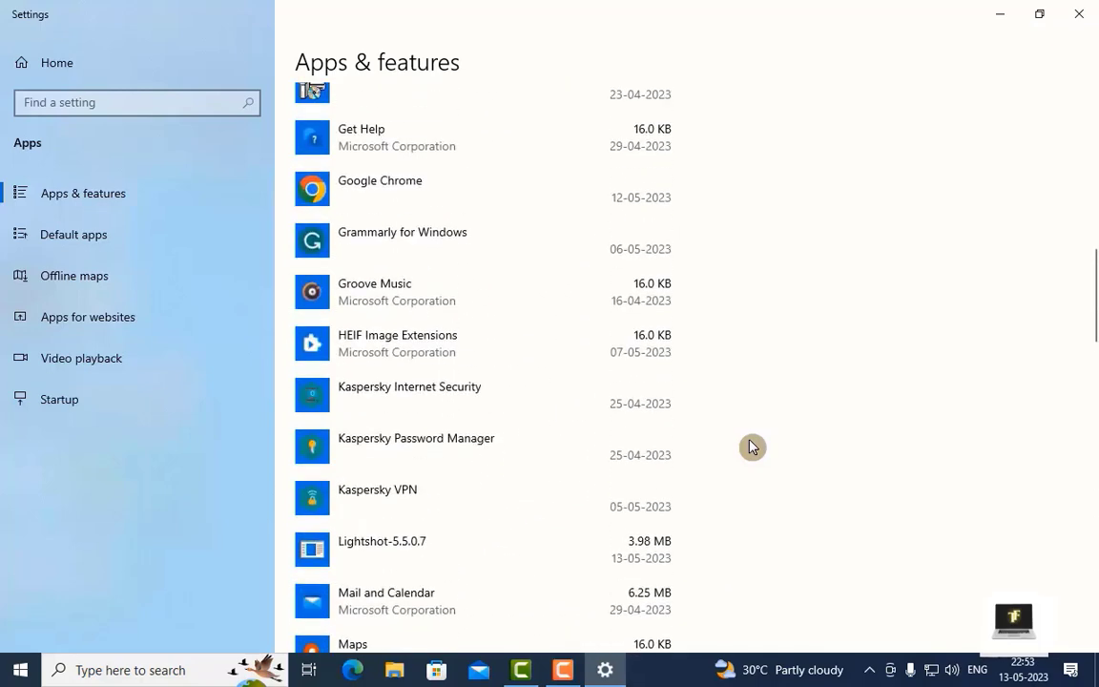
{"action": "scroll", "coordinate": [751, 447], "scroll_direction": "up", "scroll_amount": 10}
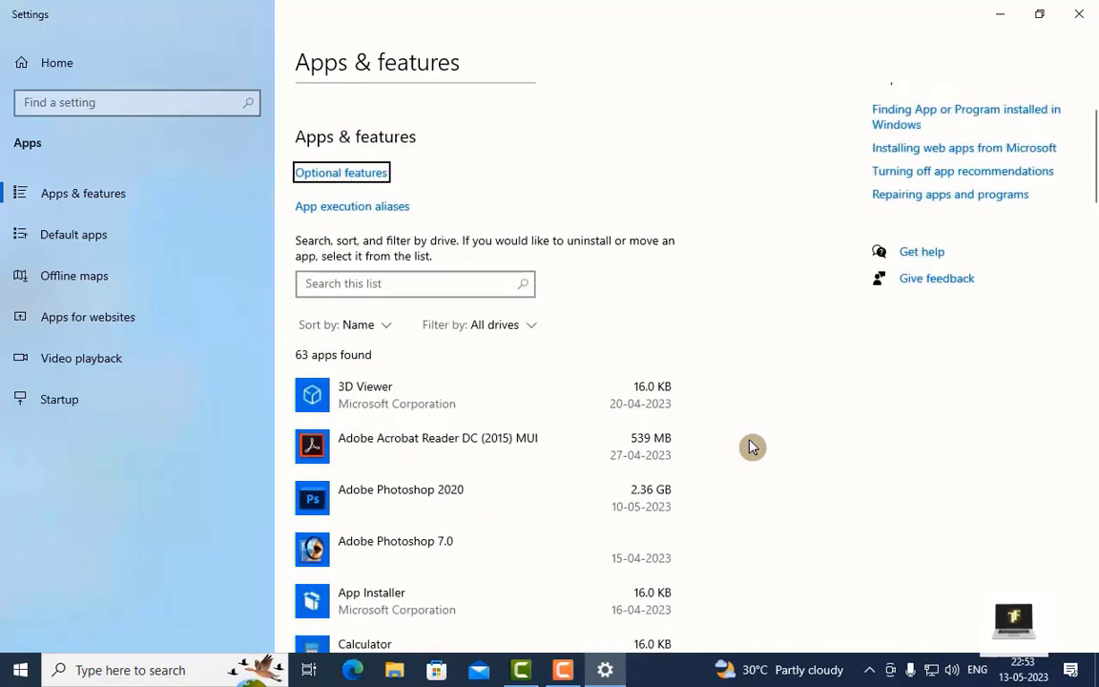
{"action": "scroll", "coordinate": [751, 447], "scroll_direction": "down", "scroll_amount": 9}
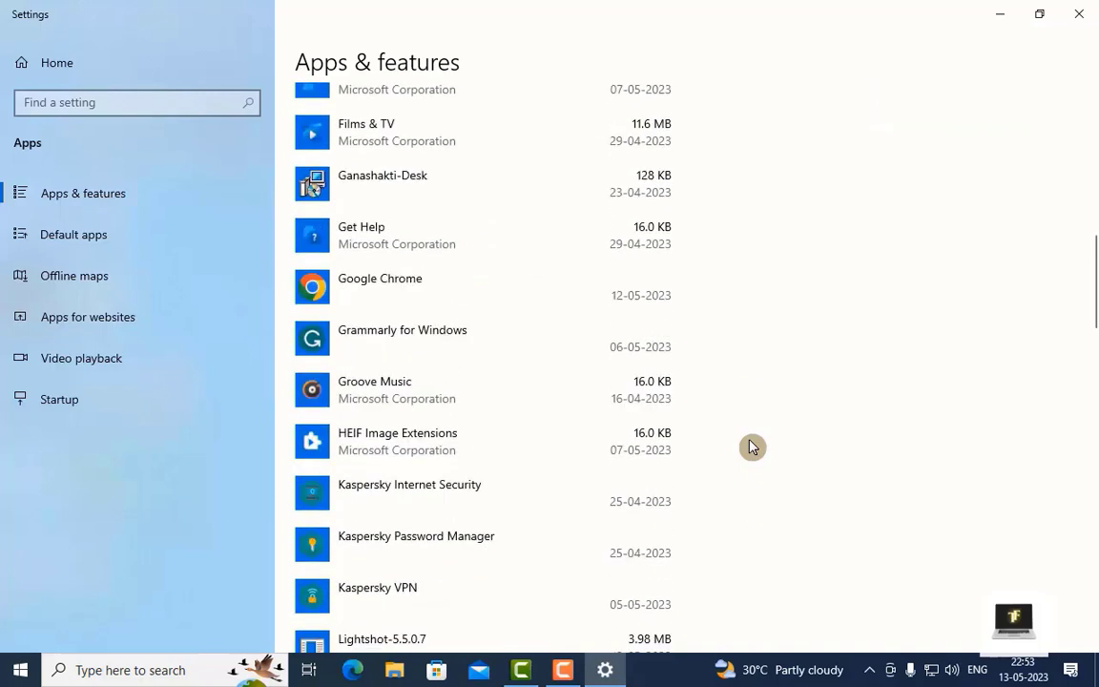
{"action": "scroll", "coordinate": [751, 446], "scroll_direction": "down", "scroll_amount": 8}
{"action": "scroll", "coordinate": [752, 447], "scroll_direction": "up", "scroll_amount": 4}
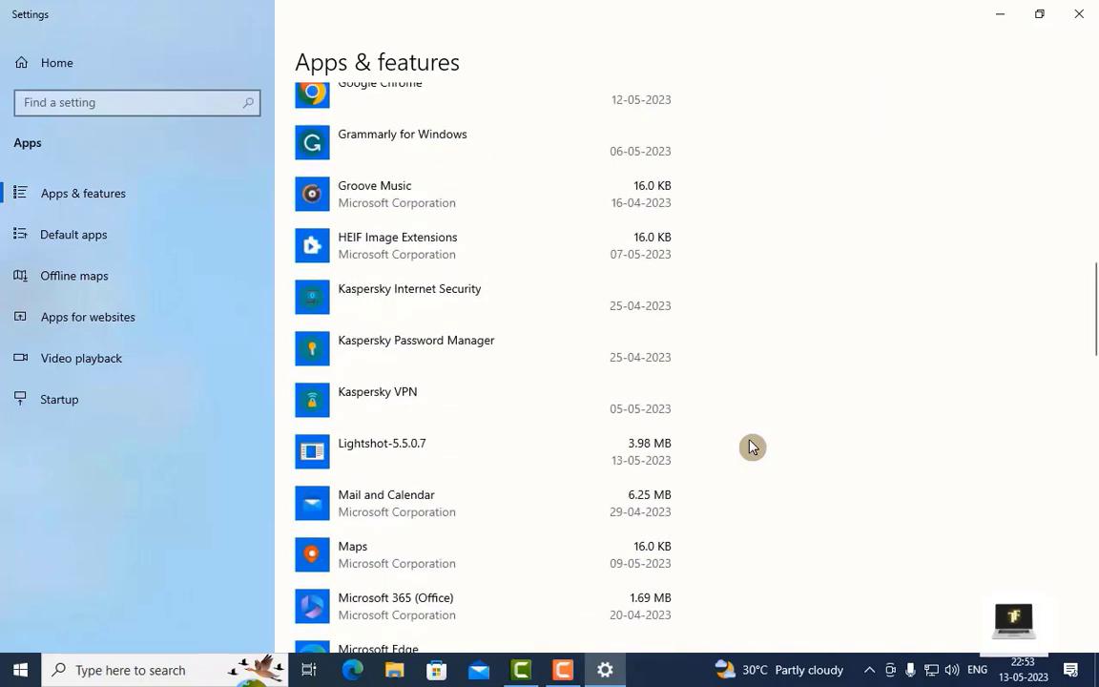
Uninstall Lightshot-5.5.0.7, confirming the complete removal of the app and all of its components.
{"action": "left_click", "coordinate": [343, 452]}
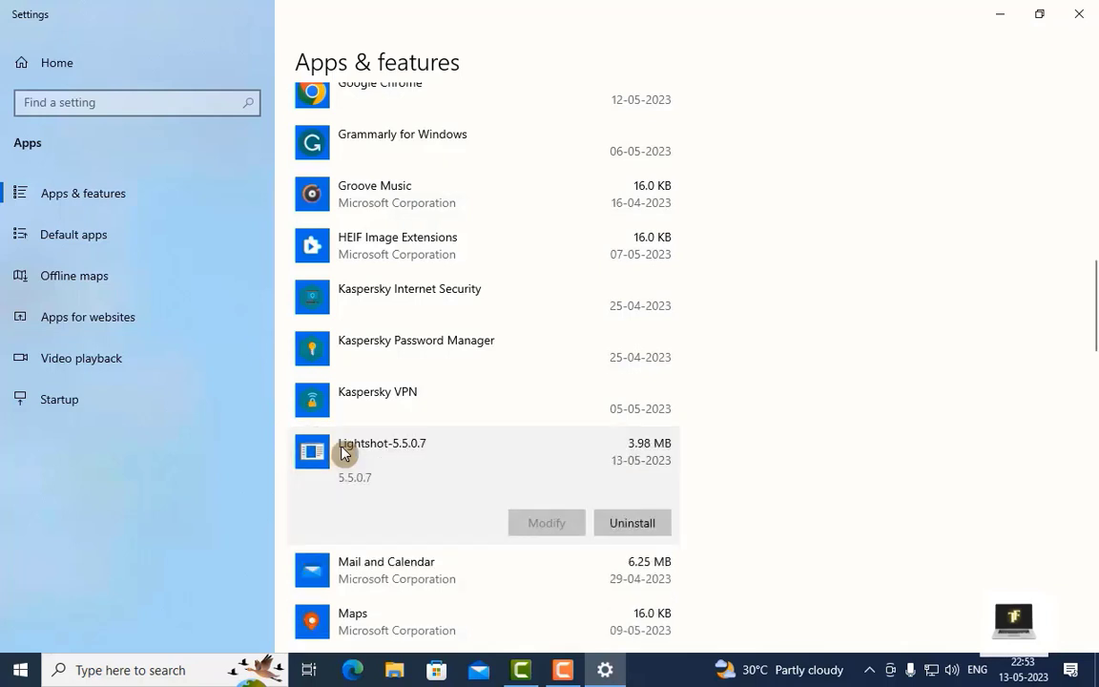
{"action": "left_click", "coordinate": [630, 523]}
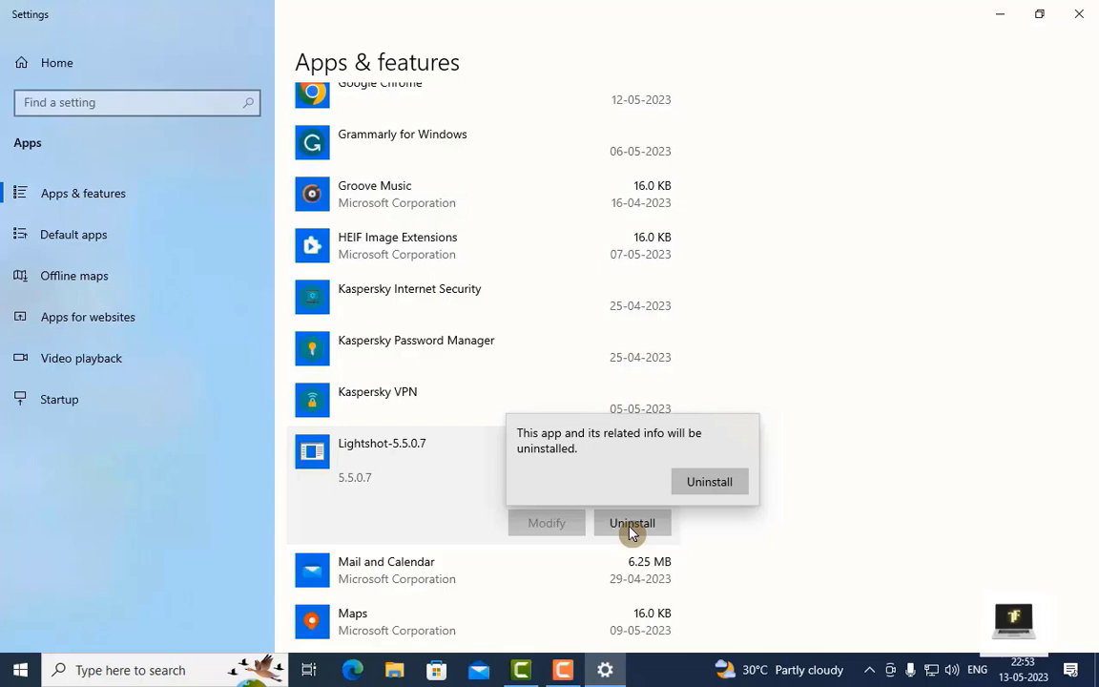
{"action": "left_click", "coordinate": [722, 486]}
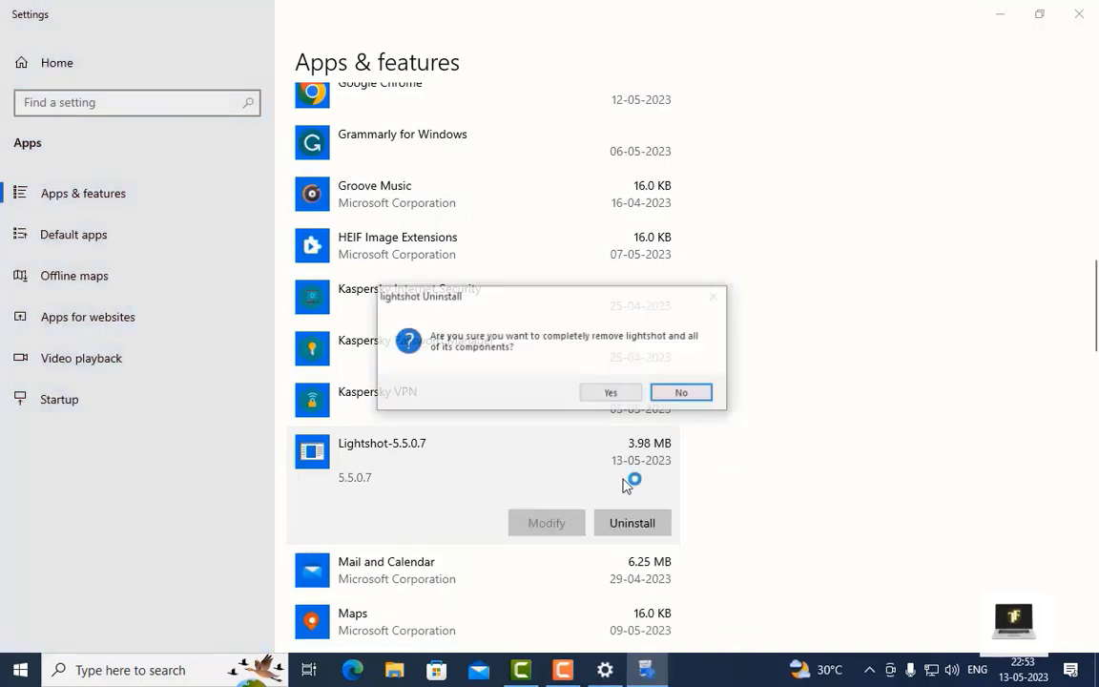
{"action": "left_click", "coordinate": [613, 399]}
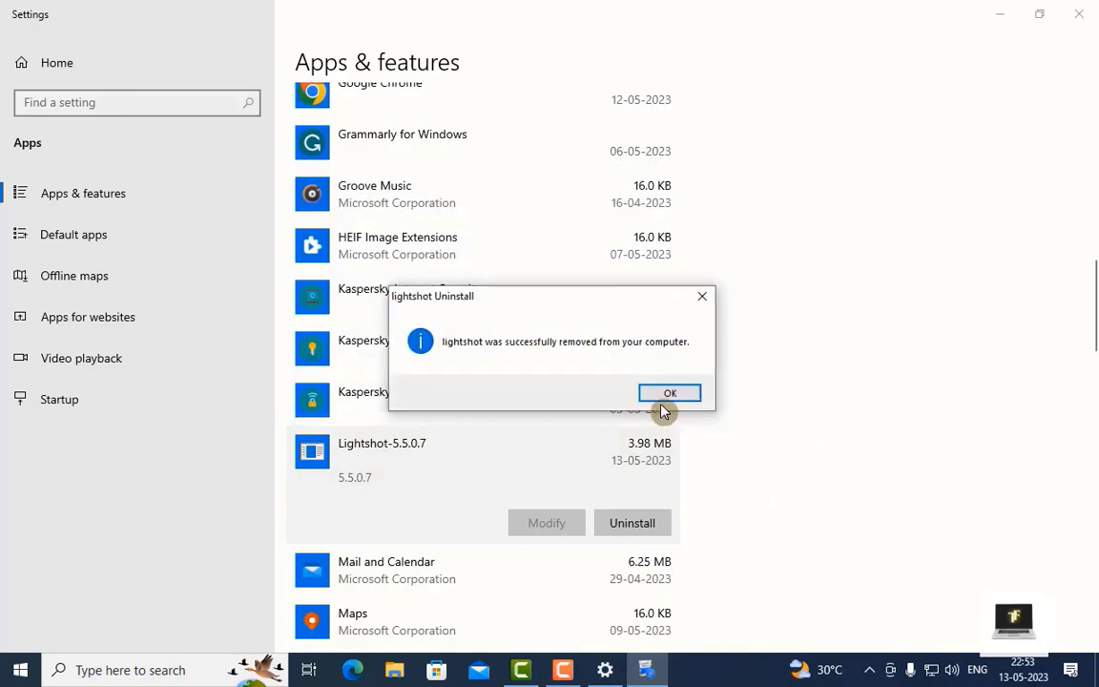
{"action": "left_click", "coordinate": [671, 393]}
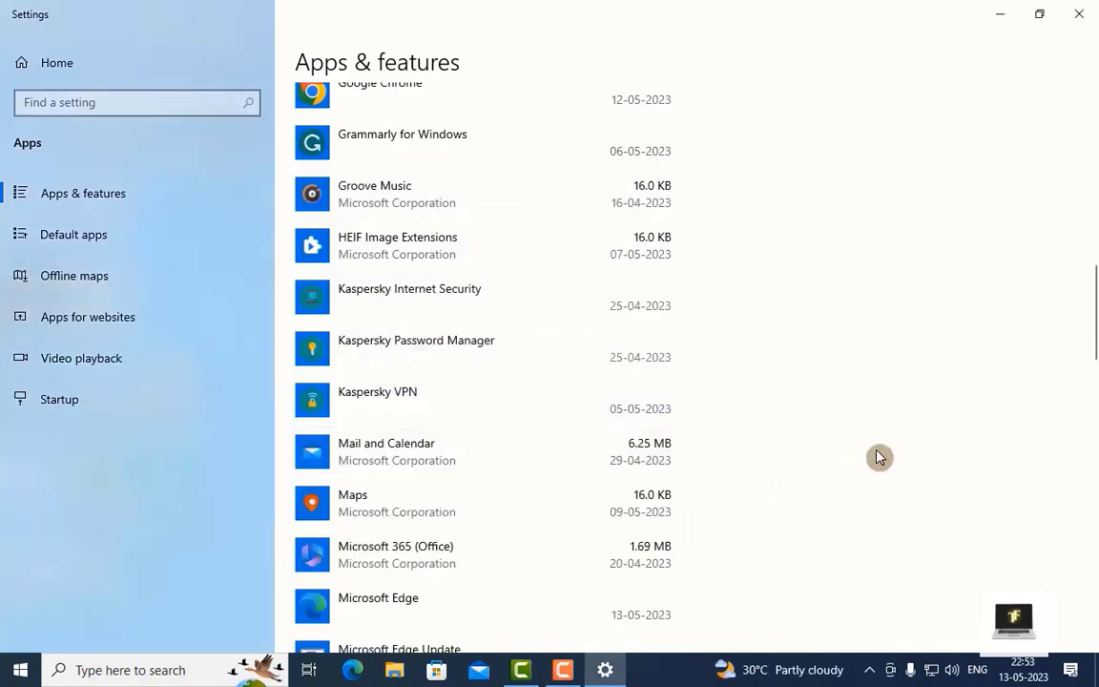
Check the installed apps list for any remaining Lightshot entry and close the Settings window.
{"action": "scroll", "coordinate": [879, 457], "scroll_direction": "up", "scroll_amount": 5}
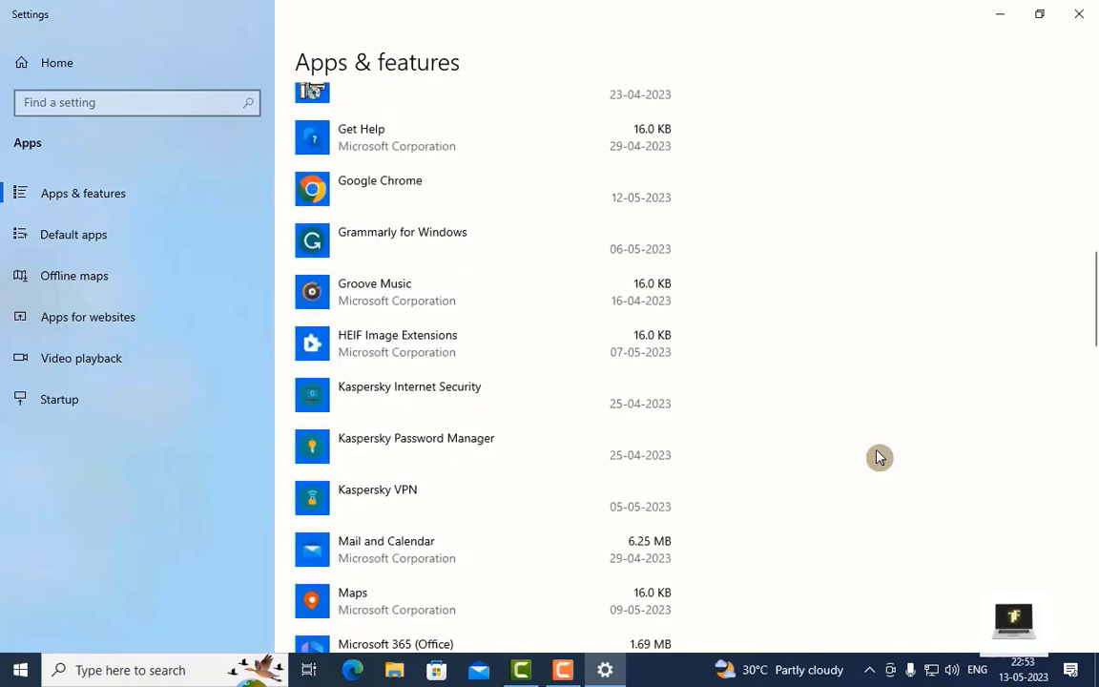
{"action": "scroll", "coordinate": [878, 457], "scroll_direction": "down", "scroll_amount": 3}
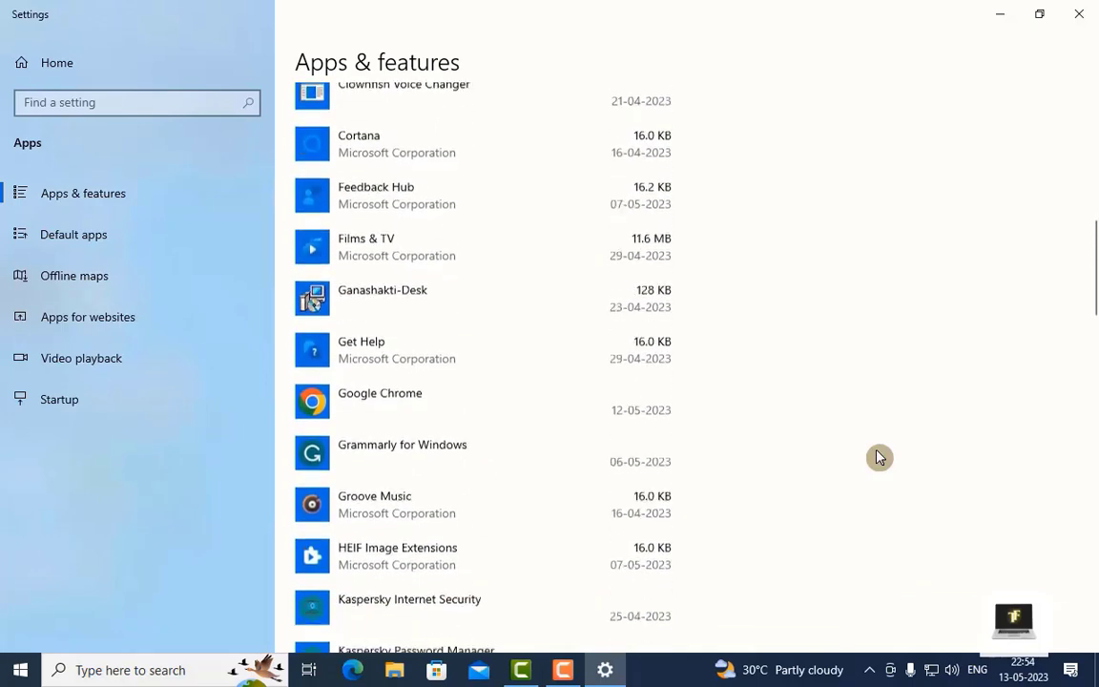
{"action": "scroll", "coordinate": [879, 457], "scroll_direction": "down", "scroll_amount": 3}
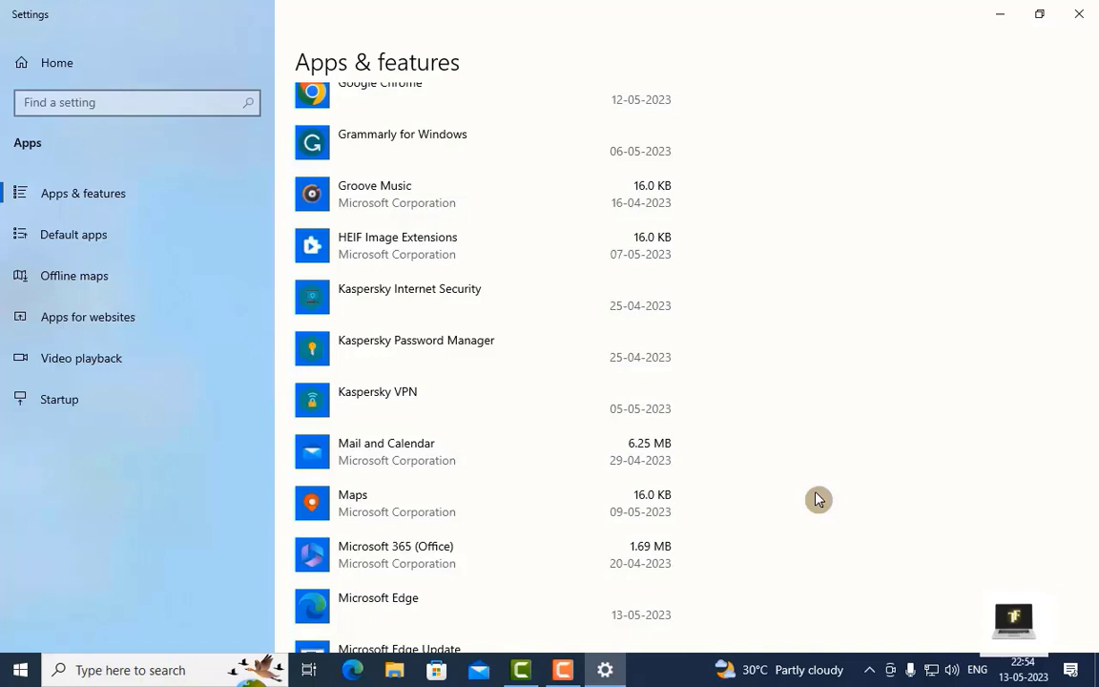
{"action": "left_click", "coordinate": [1078, 13]}
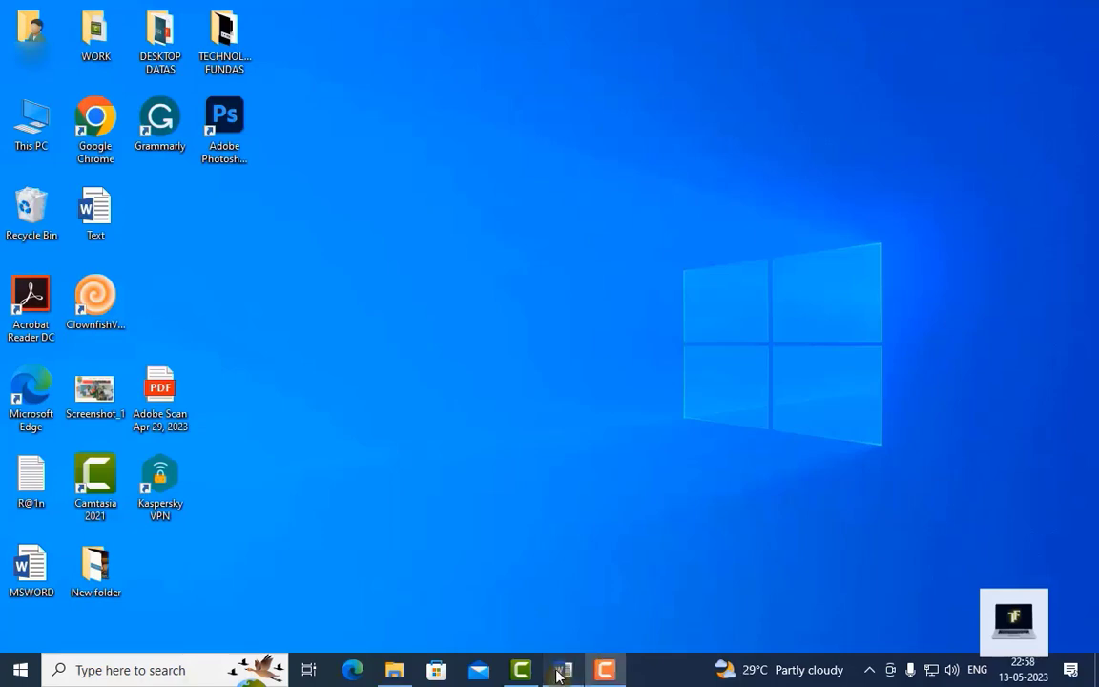
Switch to the Word document with the folder variables, then bring up the Run dialog and clear its command.
{"action": "left_click", "coordinate": [562, 670]}
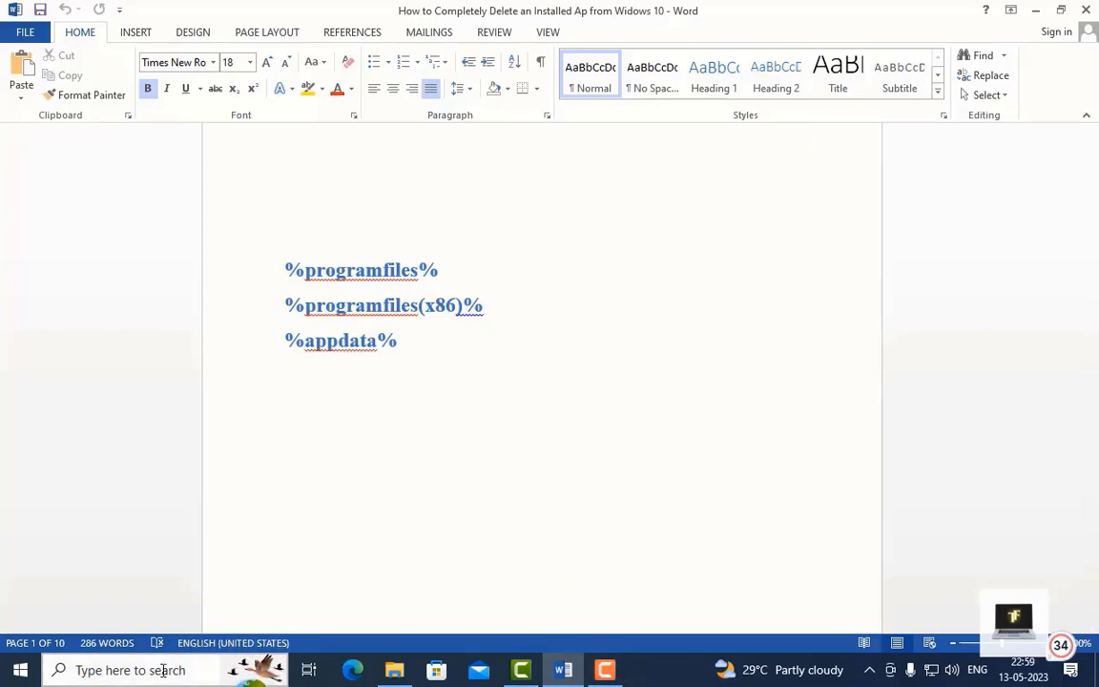
{"action": "left_click", "coordinate": [163, 671]}
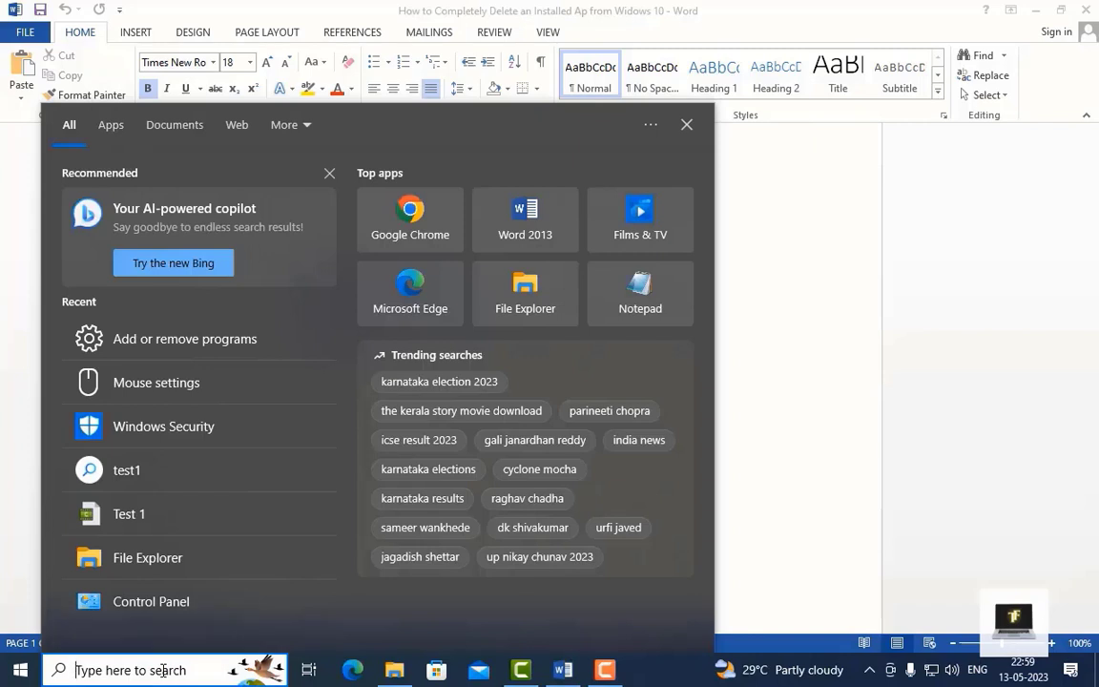
{"action": "key", "text": "super+r"}
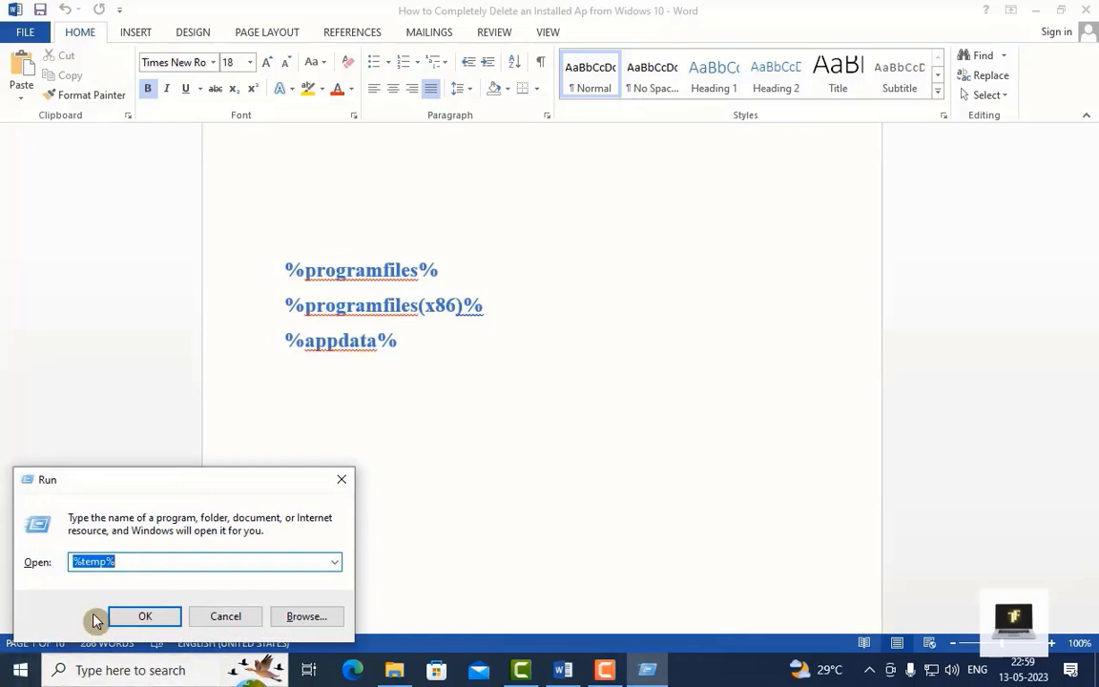
{"action": "key", "text": "BackSpace"}
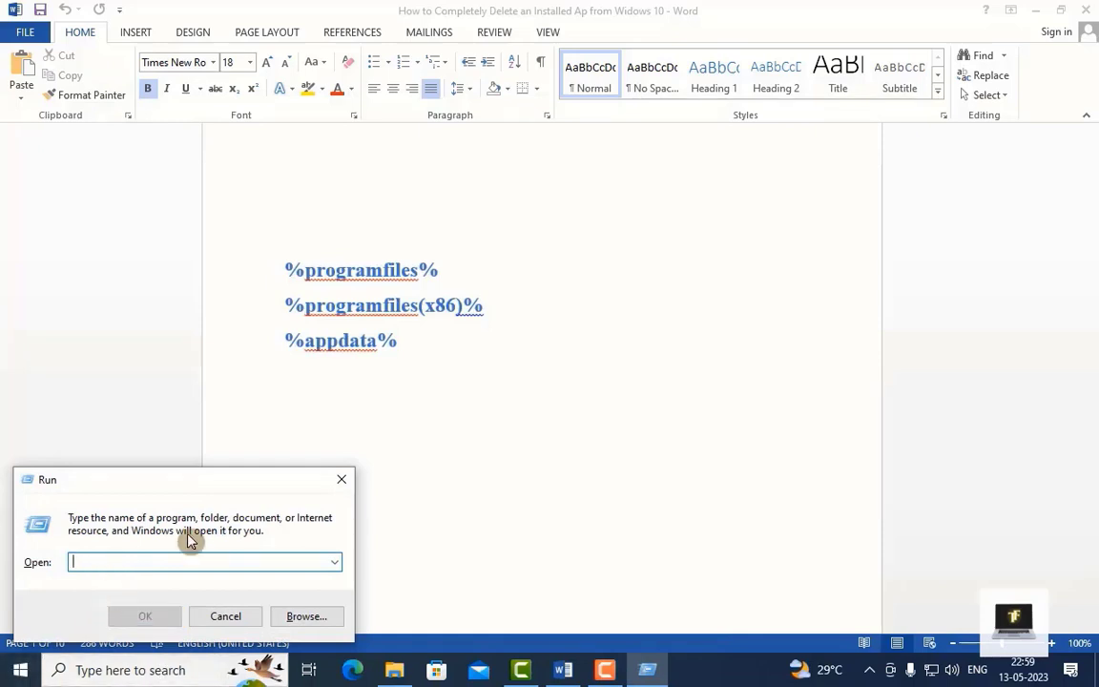
Copy the %programfiles% line from the Word document.
{"action": "left_click", "coordinate": [445, 270]}
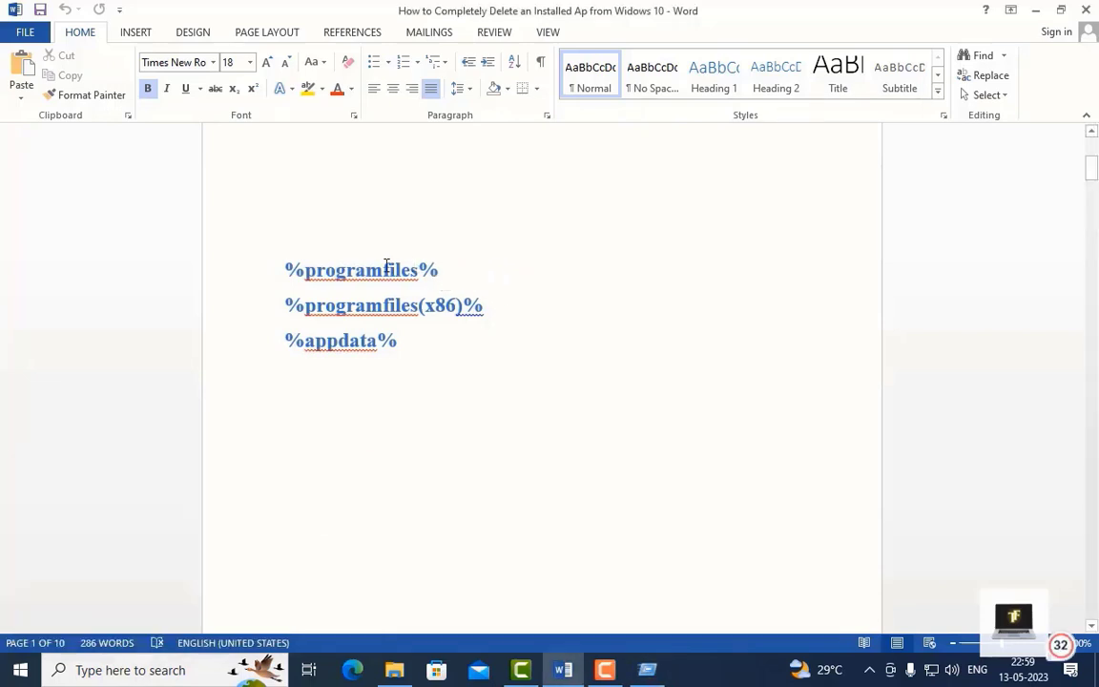
{"action": "left_click_drag", "start_coordinate": [439, 269], "coordinate": [286, 270]}
{"action": "right_click", "coordinate": [348, 274]}
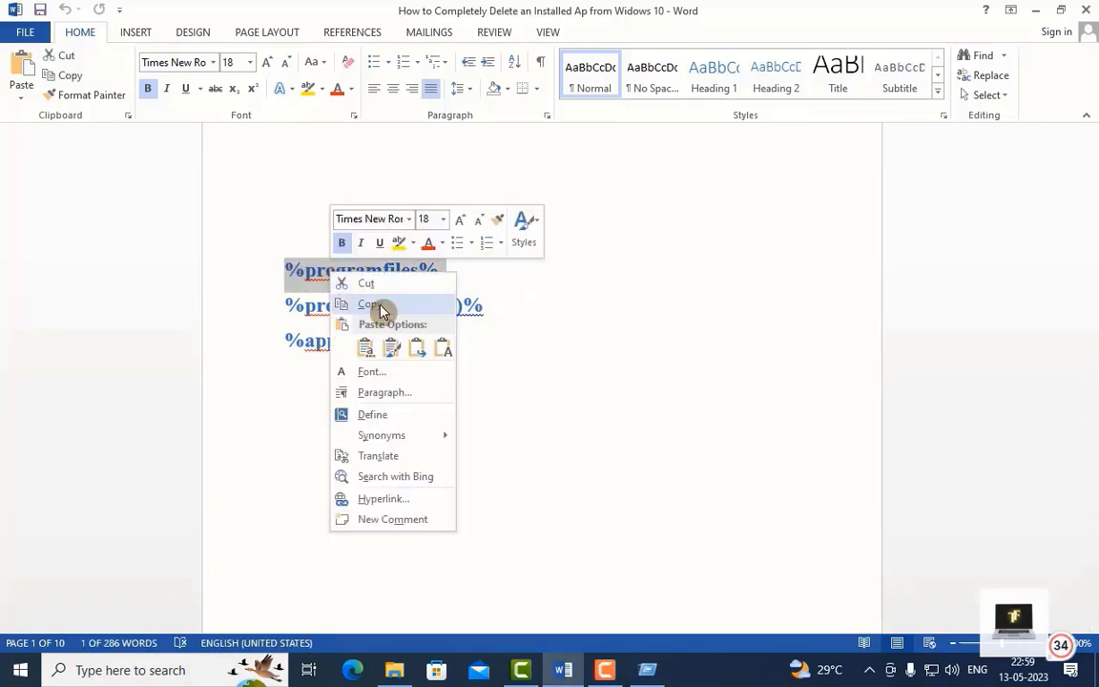
{"action": "left_click", "coordinate": [381, 308]}
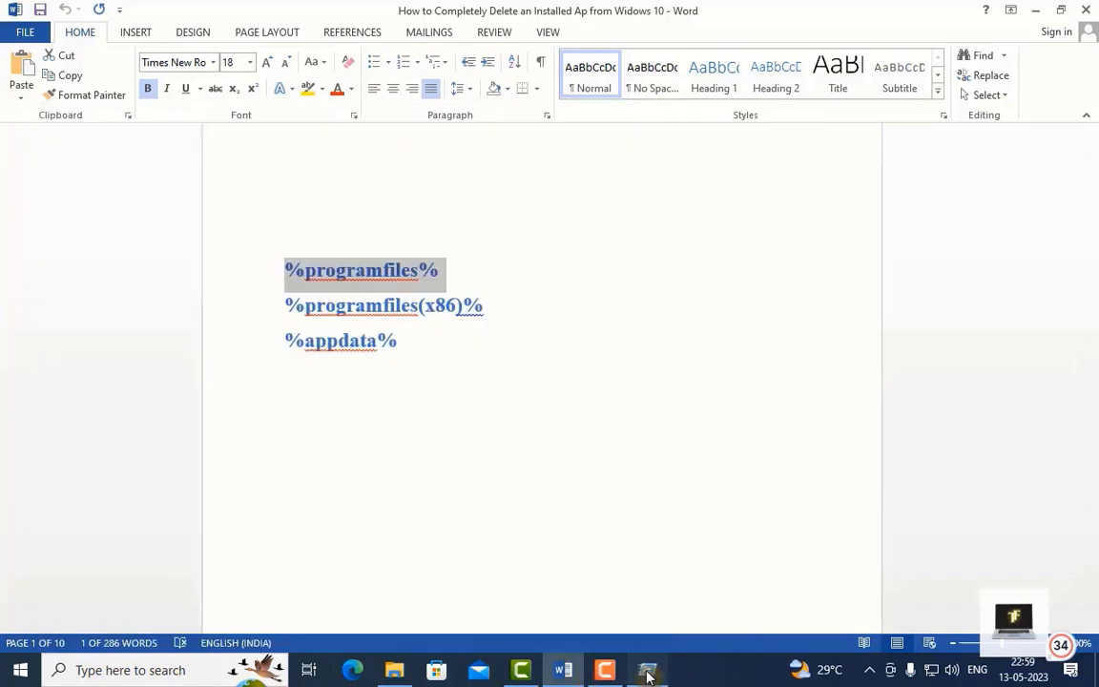
Paste %programfiles% into the Run dialog and open the Program Files folder to inspect it for leftovers.
{"action": "left_click", "coordinate": [647, 672]}
{"action": "right_click", "coordinate": [196, 565]}
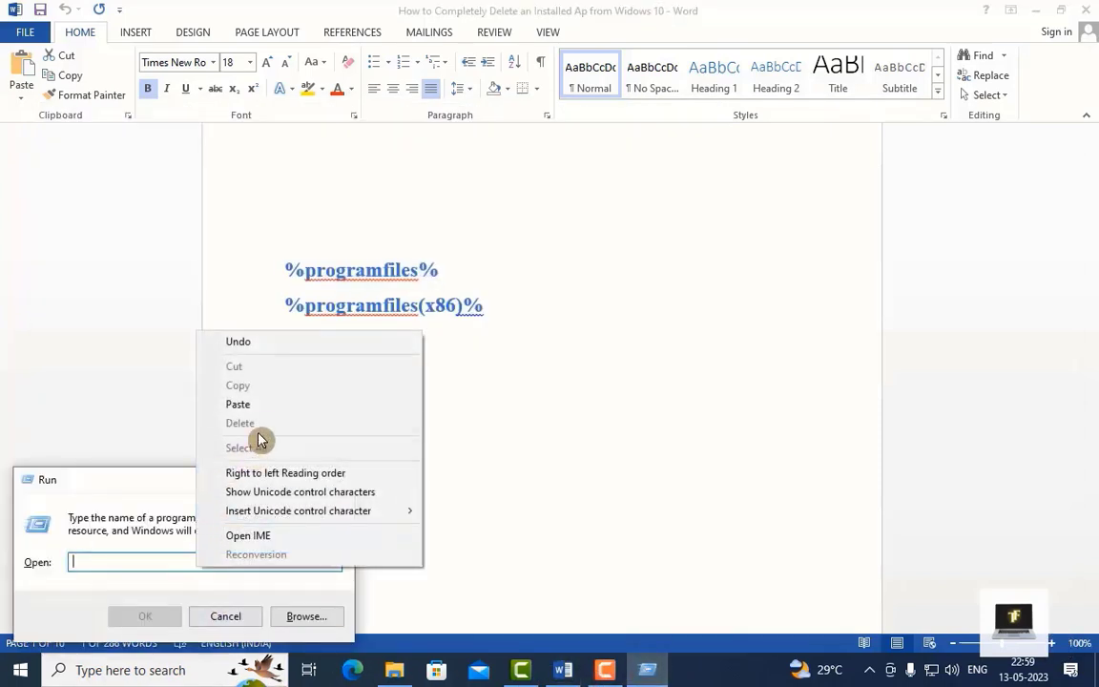
{"action": "left_click", "coordinate": [256, 405]}
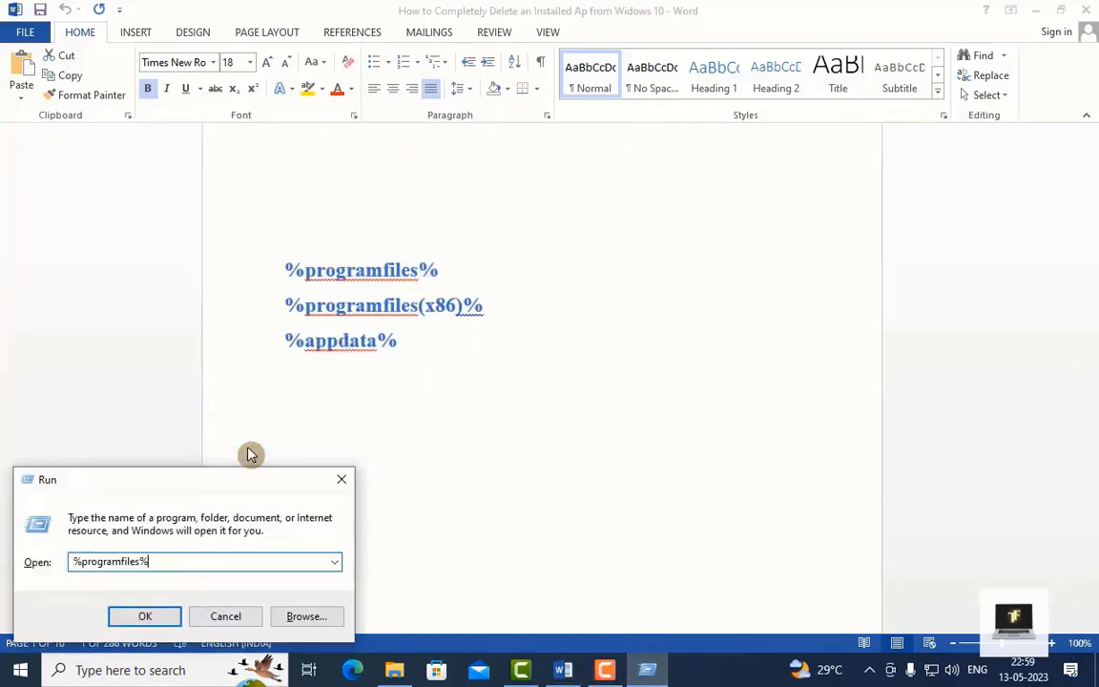
{"action": "left_click", "coordinate": [143, 617]}
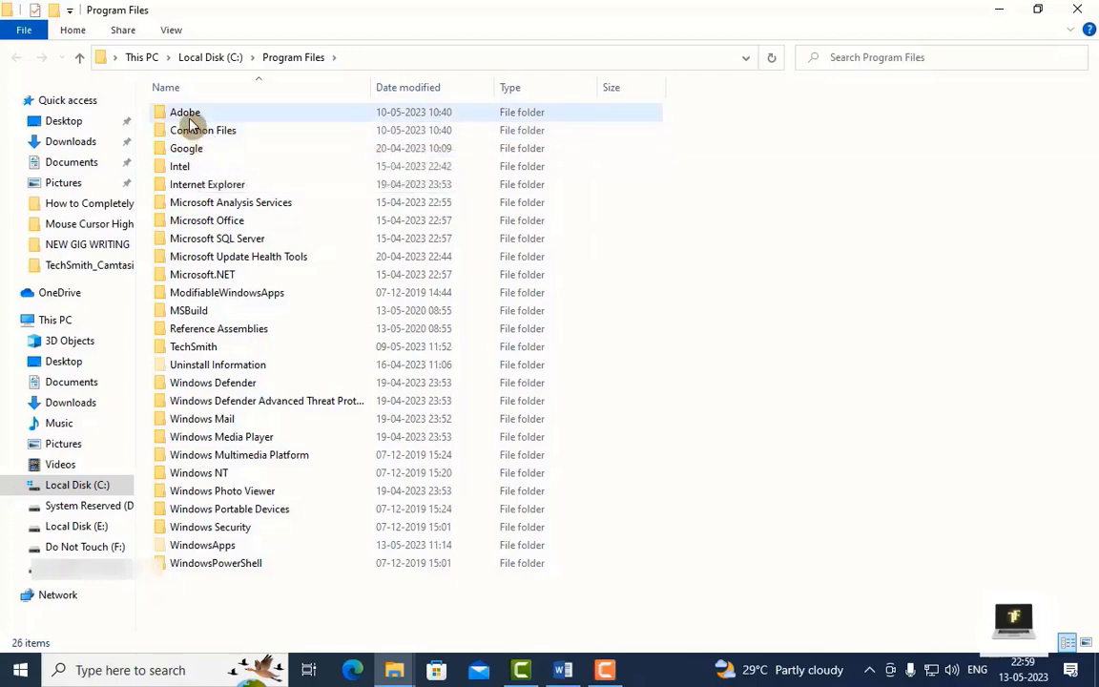
{"action": "mouse_move", "coordinate": [189, 122]}
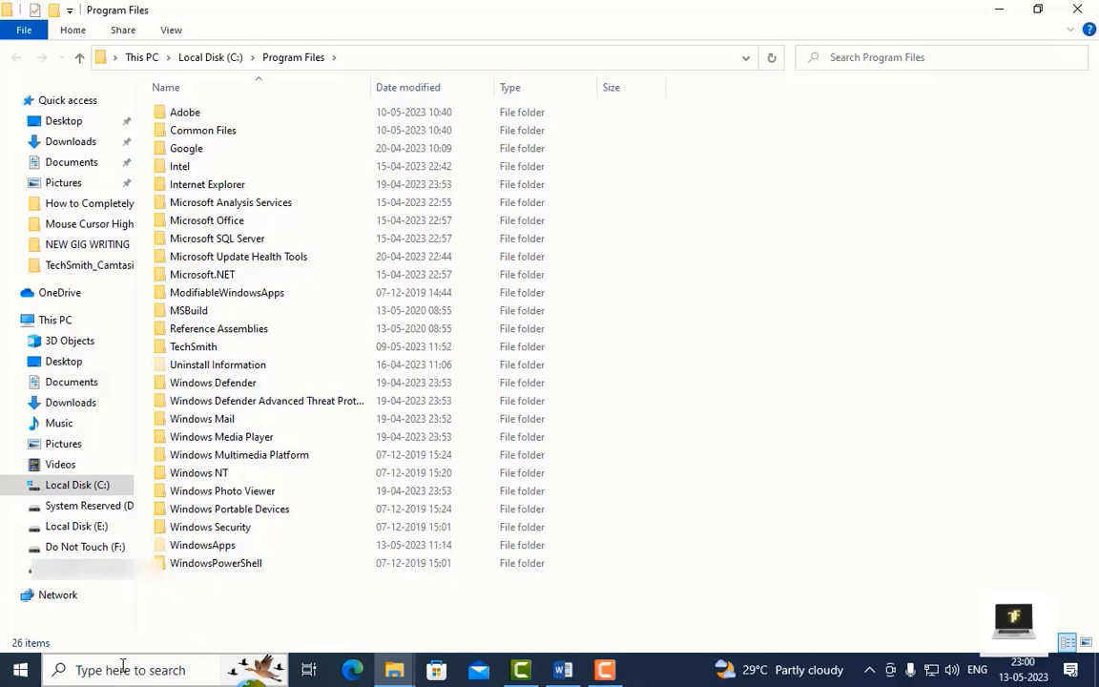
Bring up the Run dialog, then switch to the Word document and copy the %programfiles(x86)% line.
{"action": "key", "text": "super+r"}
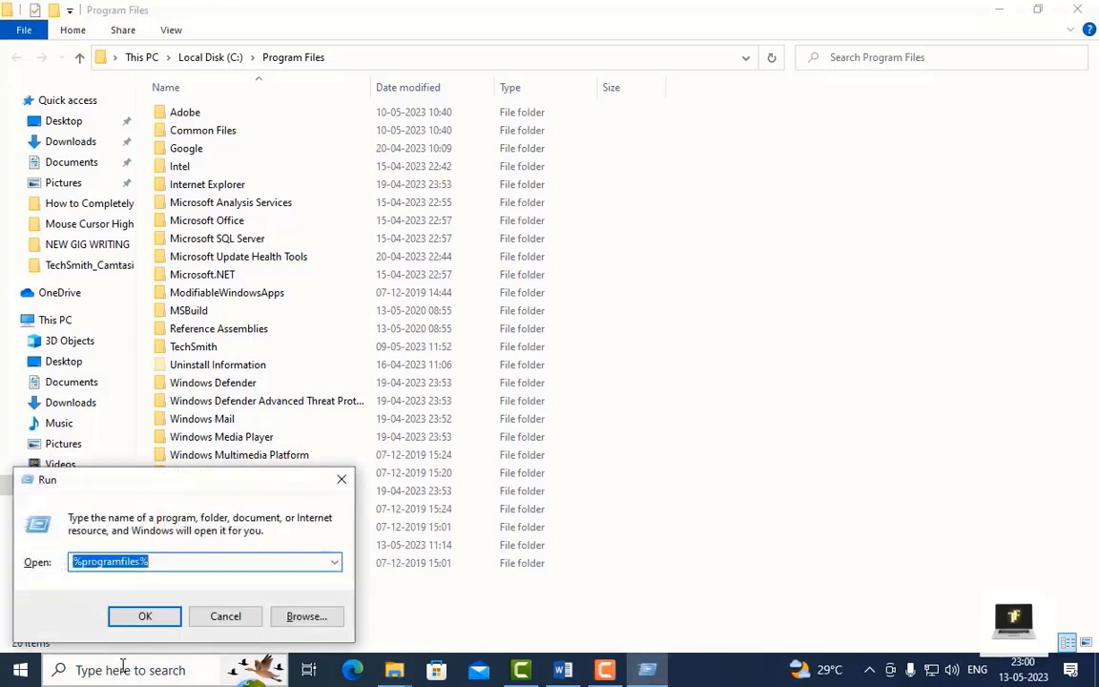
{"action": "left_click", "coordinate": [563, 670]}
{"action": "left_click", "coordinate": [321, 320]}
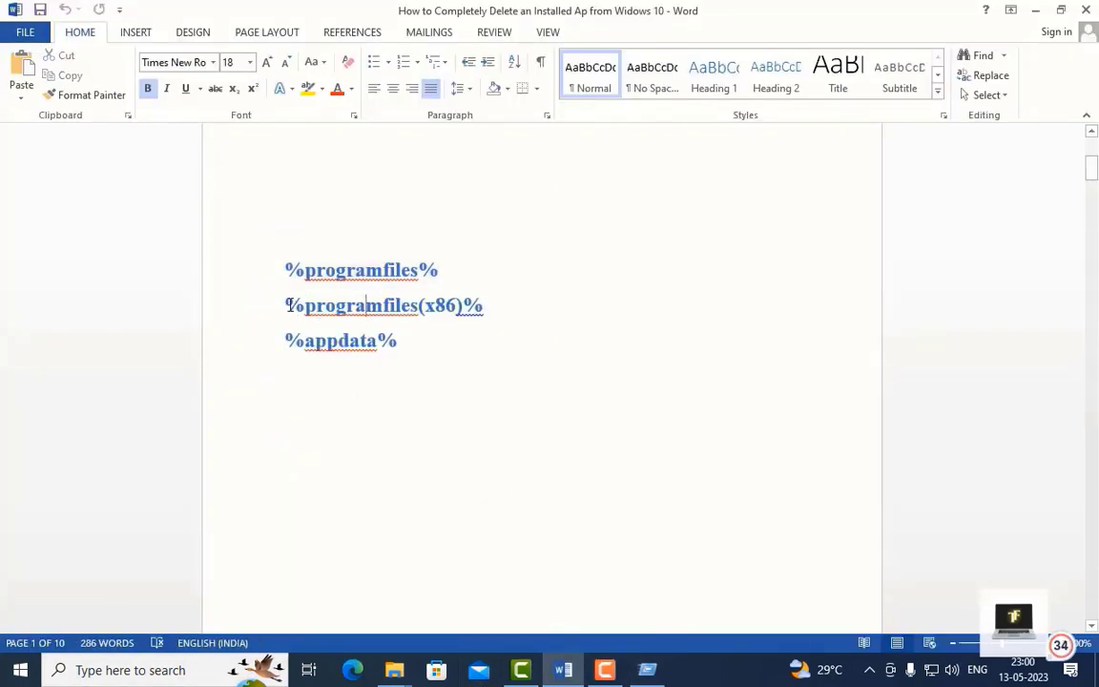
{"action": "left_click_drag", "start_coordinate": [288, 304], "coordinate": [488, 307]}
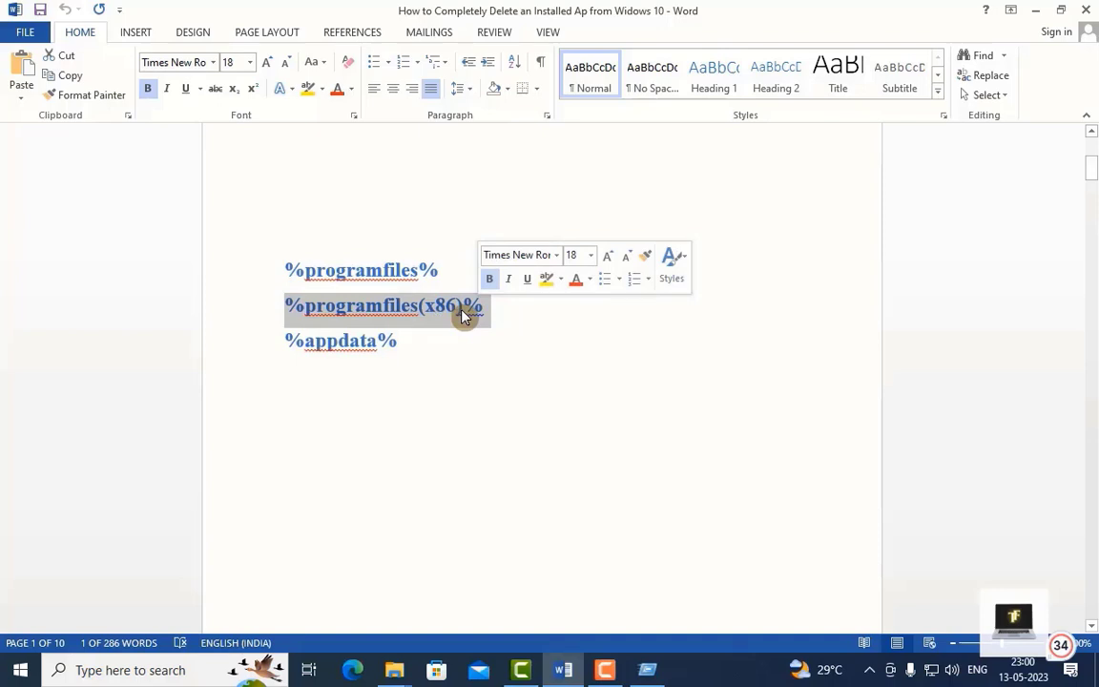
{"action": "right_click", "coordinate": [466, 314]}
{"action": "left_click", "coordinate": [494, 340]}
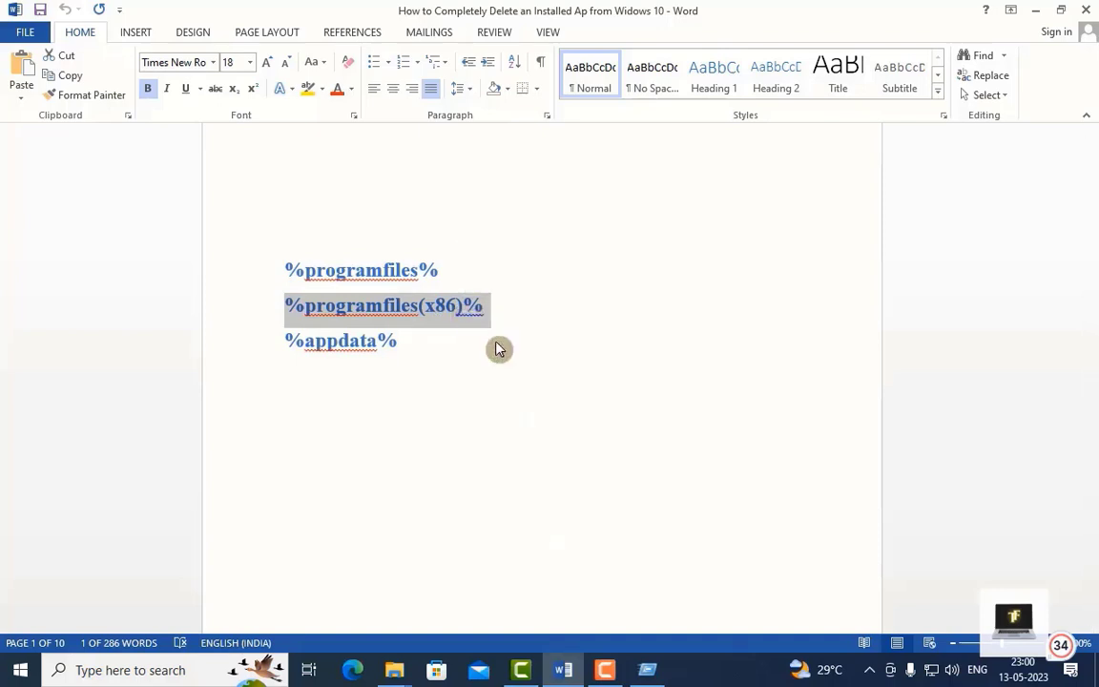
Replace the Run command with the copied %programfiles(x86)% and open the Program Files (x86) folder to inspect it for leftovers.
{"action": "left_click", "coordinate": [647, 670]}
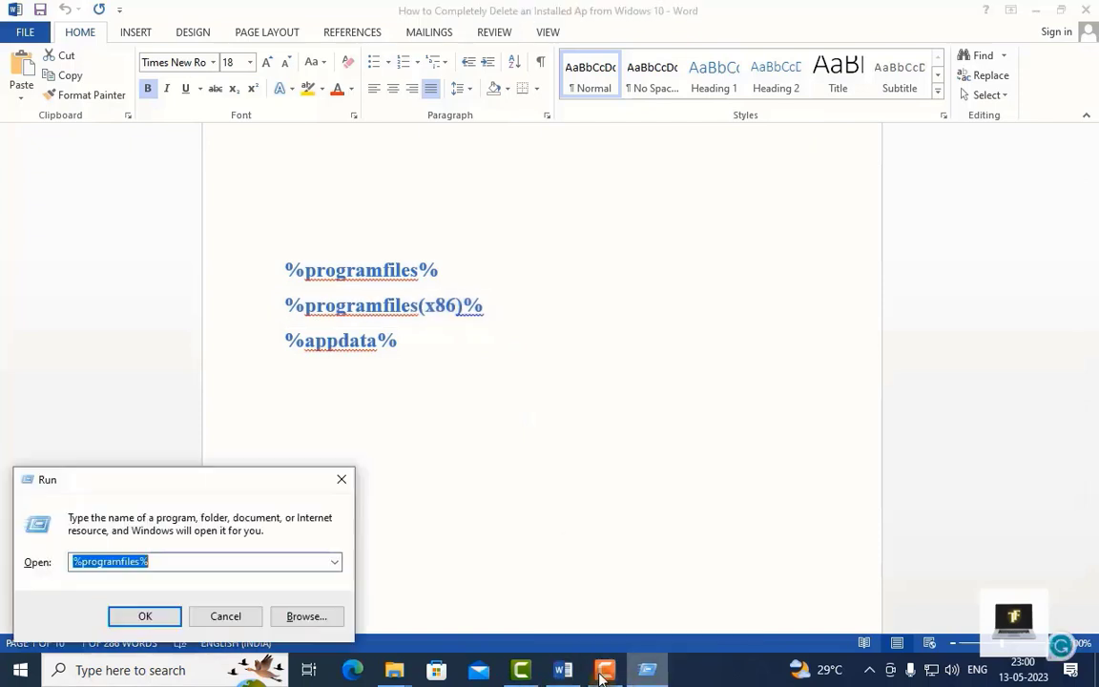
{"action": "key", "text": "BackSpace"}
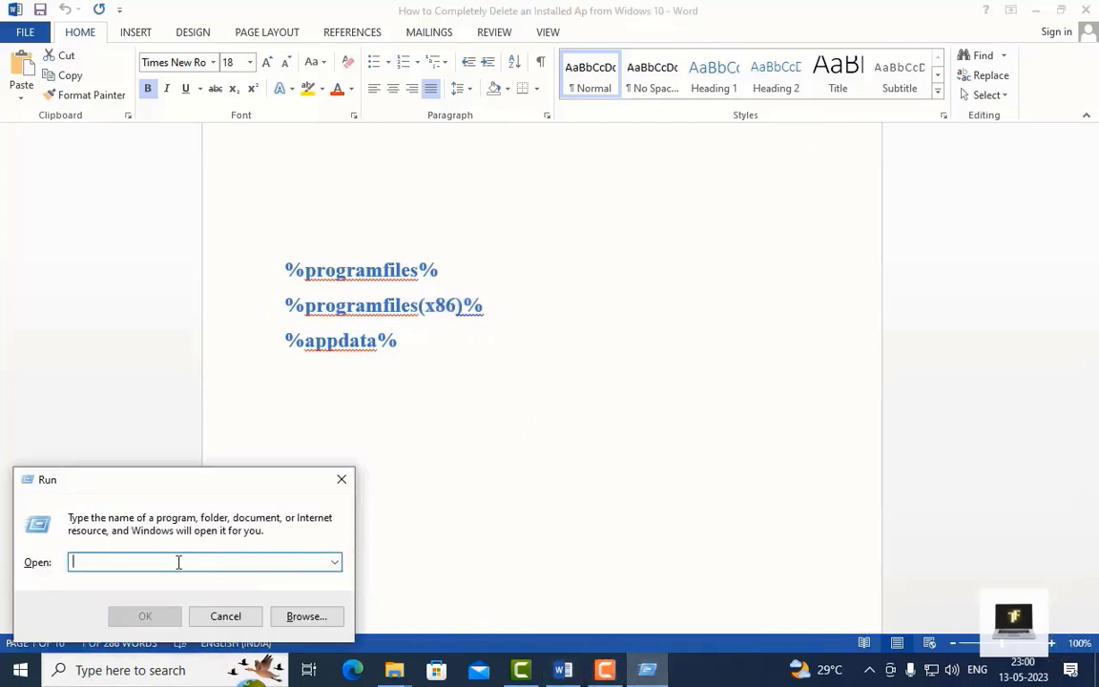
{"action": "right_click", "coordinate": [178, 562]}
{"action": "left_click", "coordinate": [220, 403]}
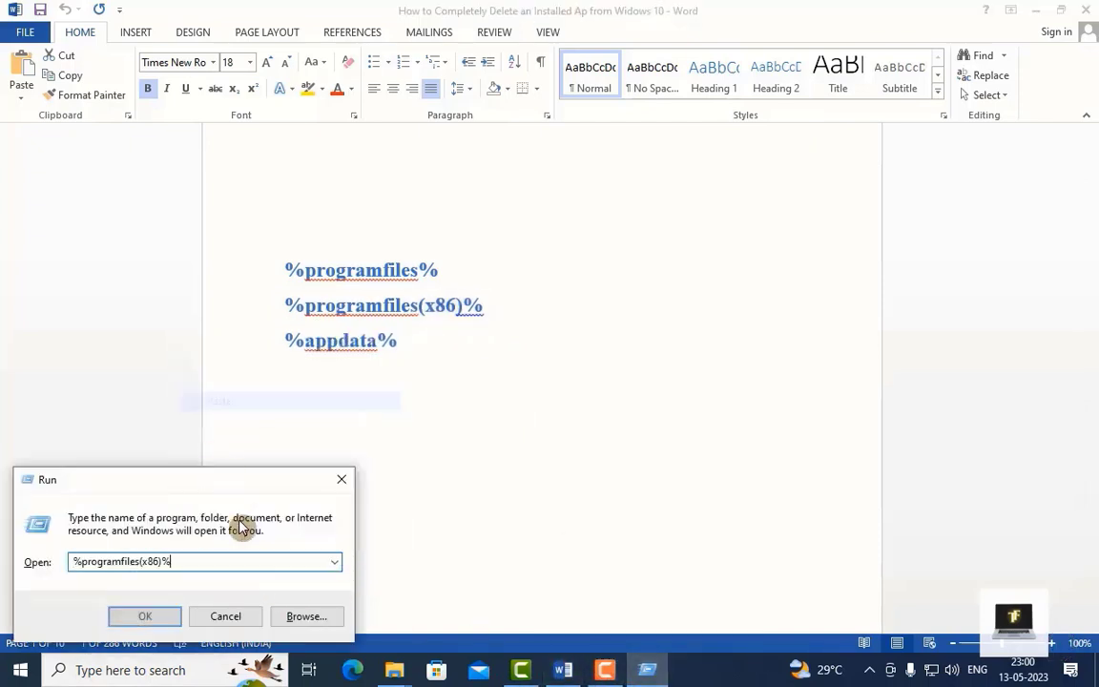
{"action": "left_click", "coordinate": [143, 616]}
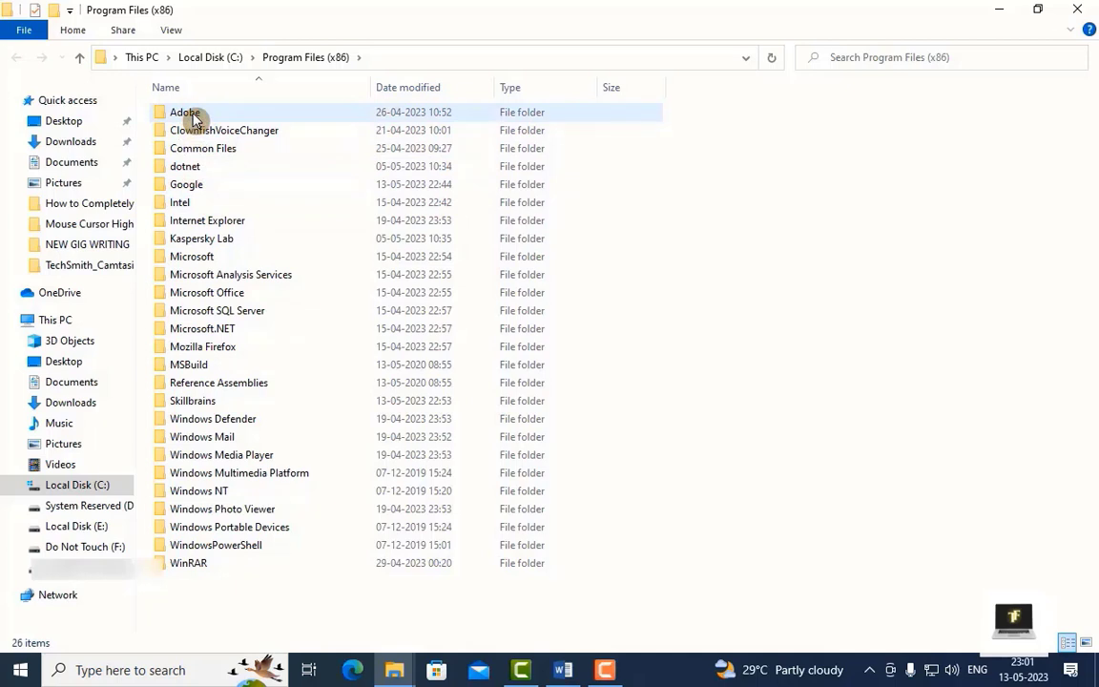
{"action": "mouse_move", "coordinate": [194, 119]}
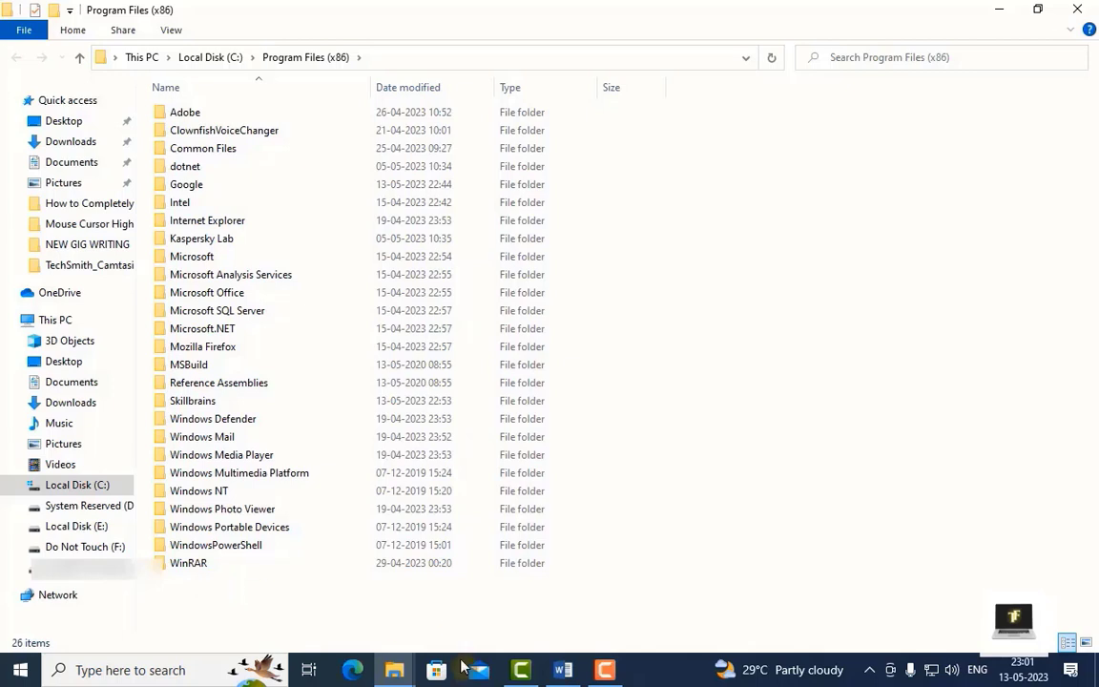
Bring up the Run dialog with its command cleared, then copy the %appdata% line from the Word document.
{"action": "left_click", "coordinate": [182, 672]}
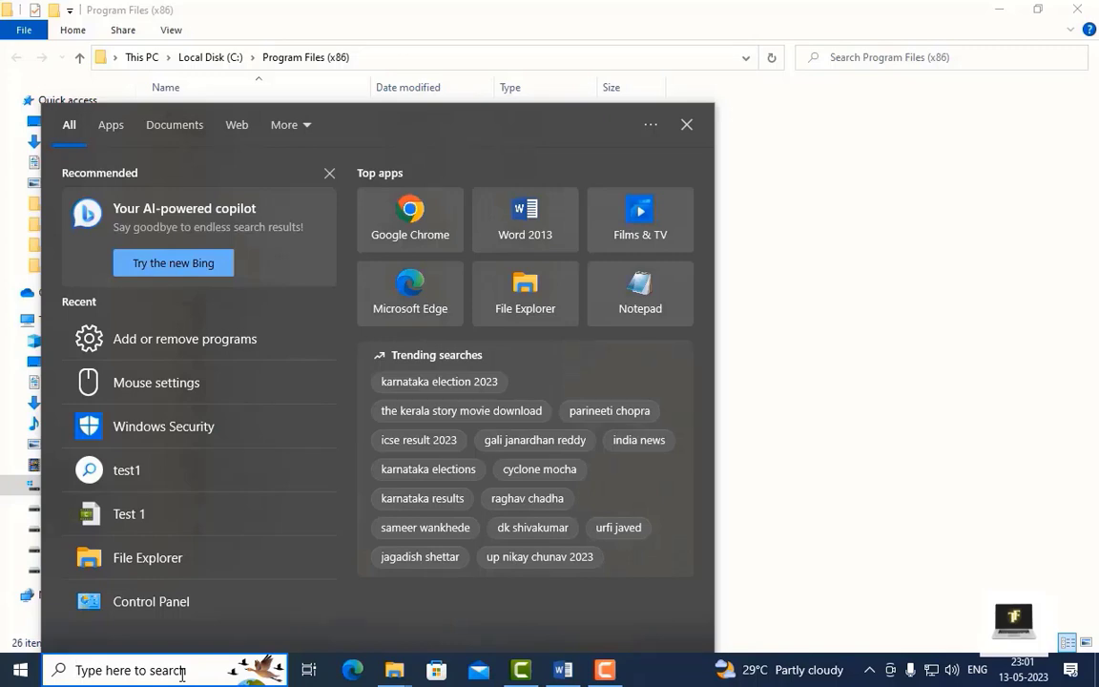
{"action": "key", "text": "super+r"}
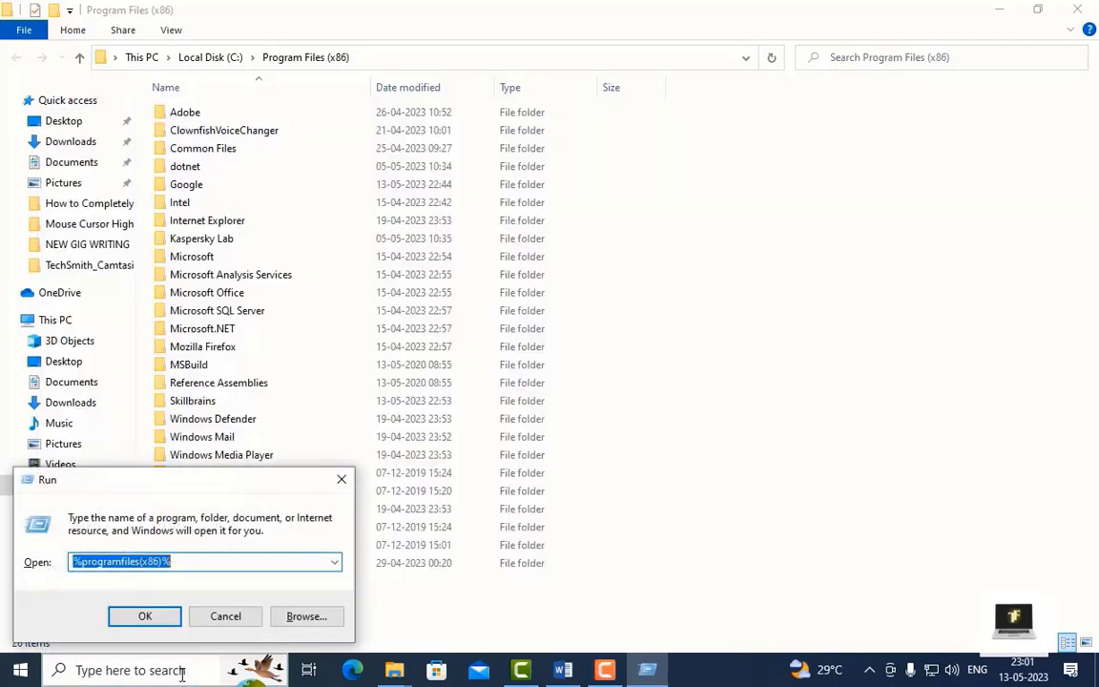
{"action": "key", "text": "BackSpace"}
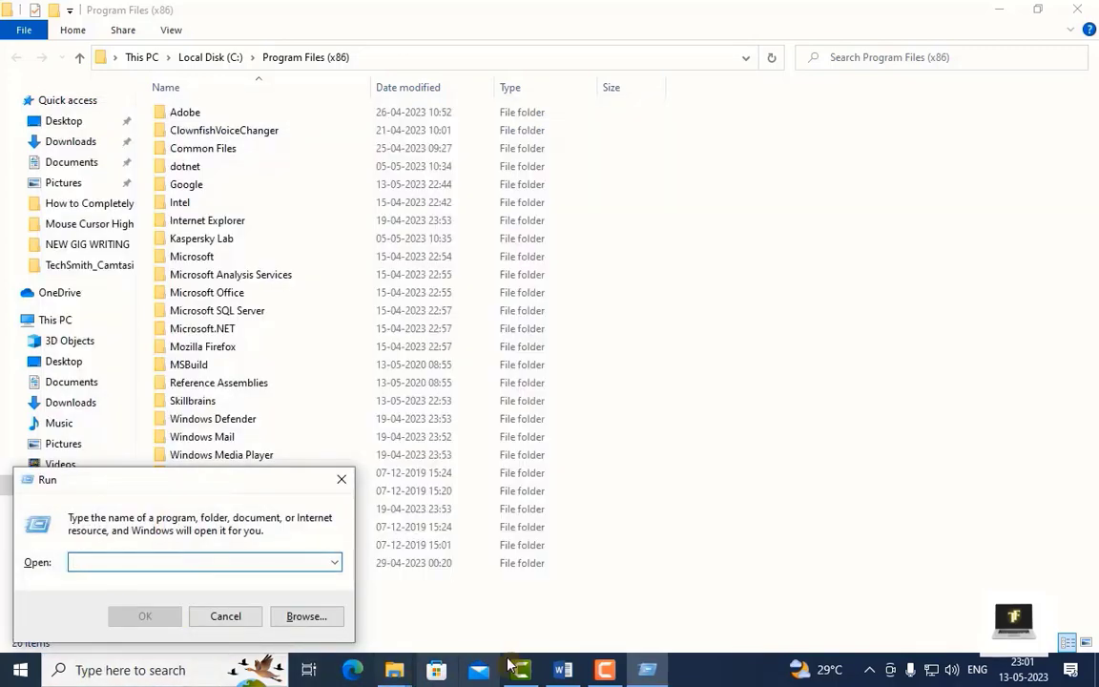
{"action": "left_click", "coordinate": [563, 669]}
{"action": "left_click", "coordinate": [334, 384]}
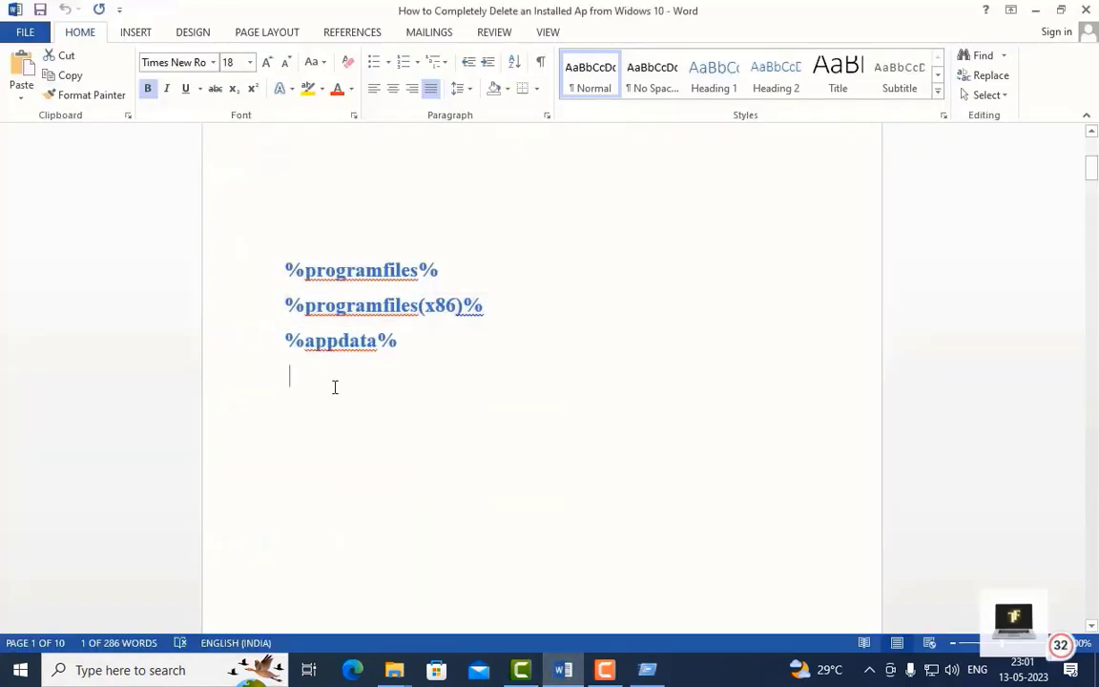
{"action": "left_click_drag", "start_coordinate": [283, 343], "coordinate": [400, 343]}
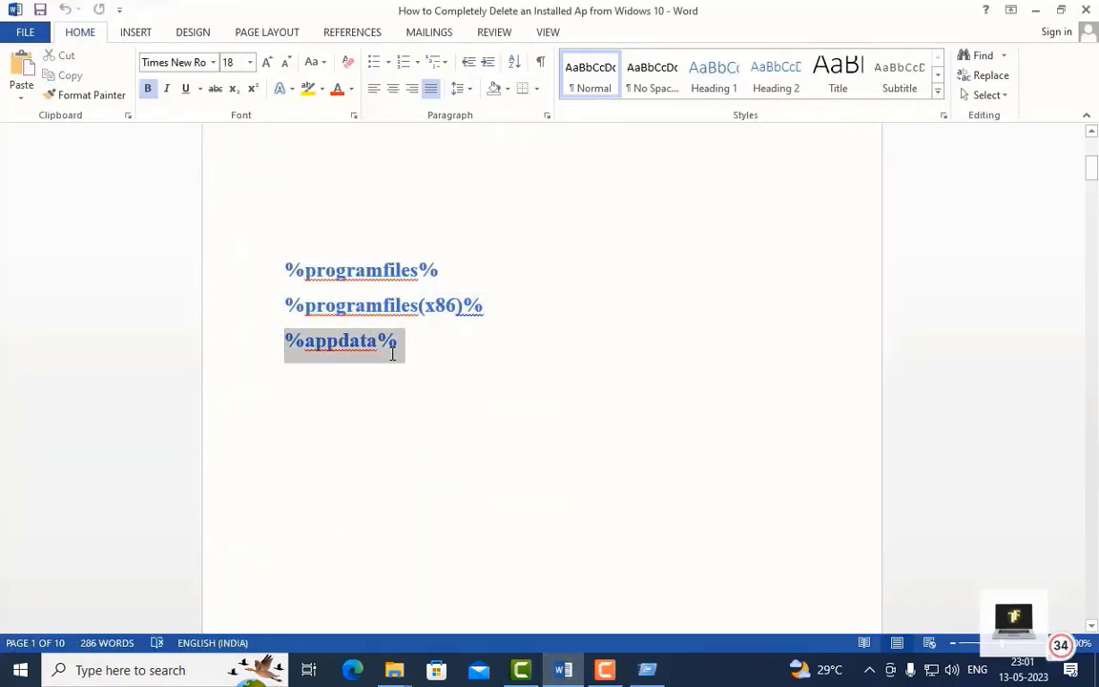
{"action": "right_click", "coordinate": [367, 342]}
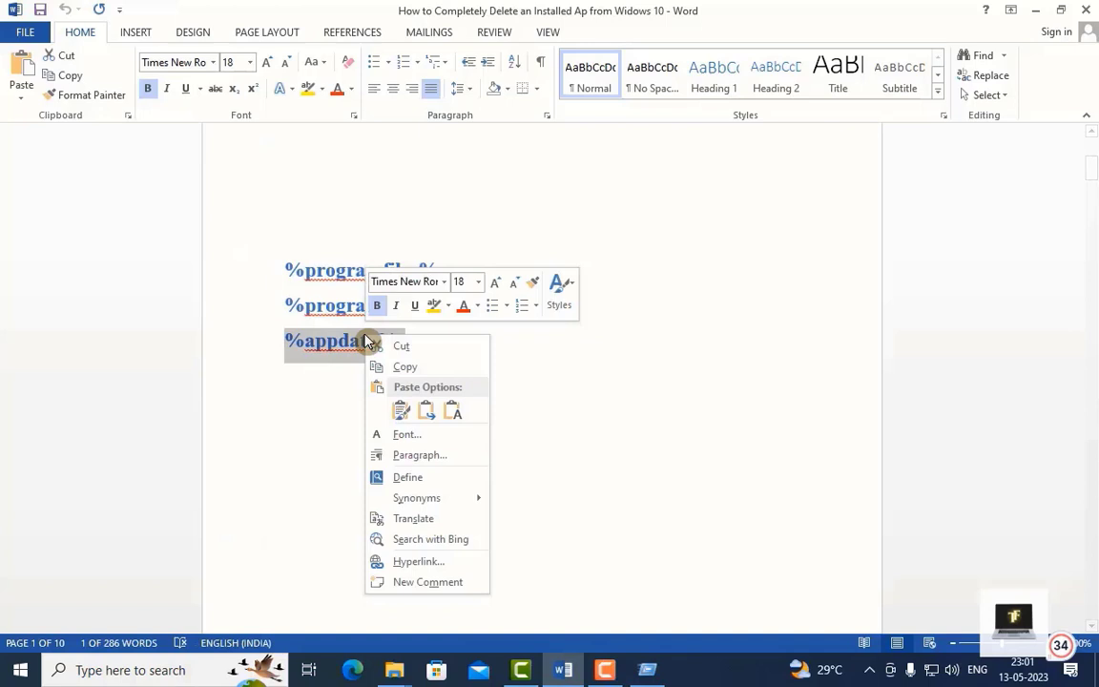
{"action": "left_click", "coordinate": [405, 368]}
Paste %appdata% into the Run dialog and open the AppData Roaming folder to inspect it for leftovers.
{"action": "left_click", "coordinate": [649, 667]}
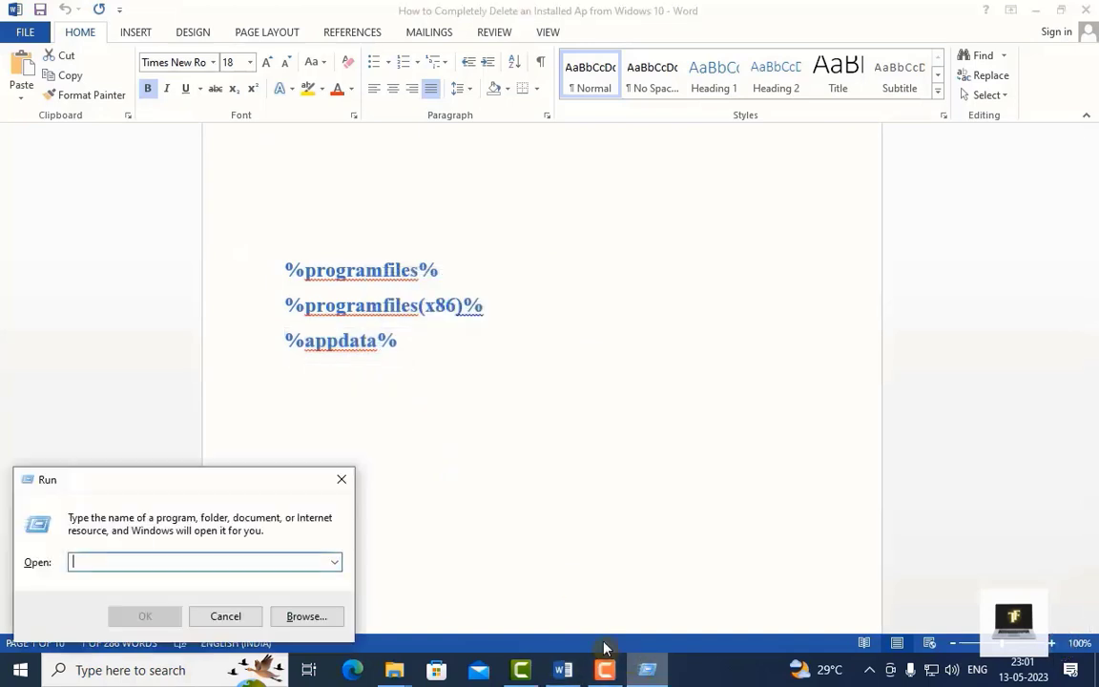
{"action": "right_click", "coordinate": [199, 559]}
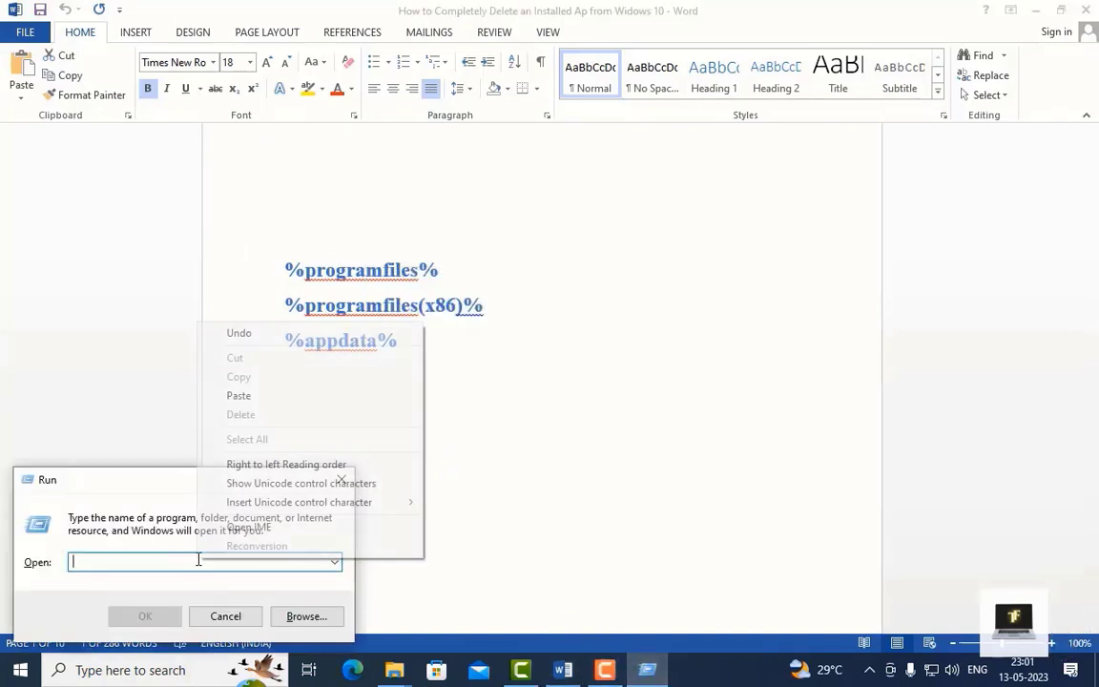
{"action": "left_click", "coordinate": [243, 399]}
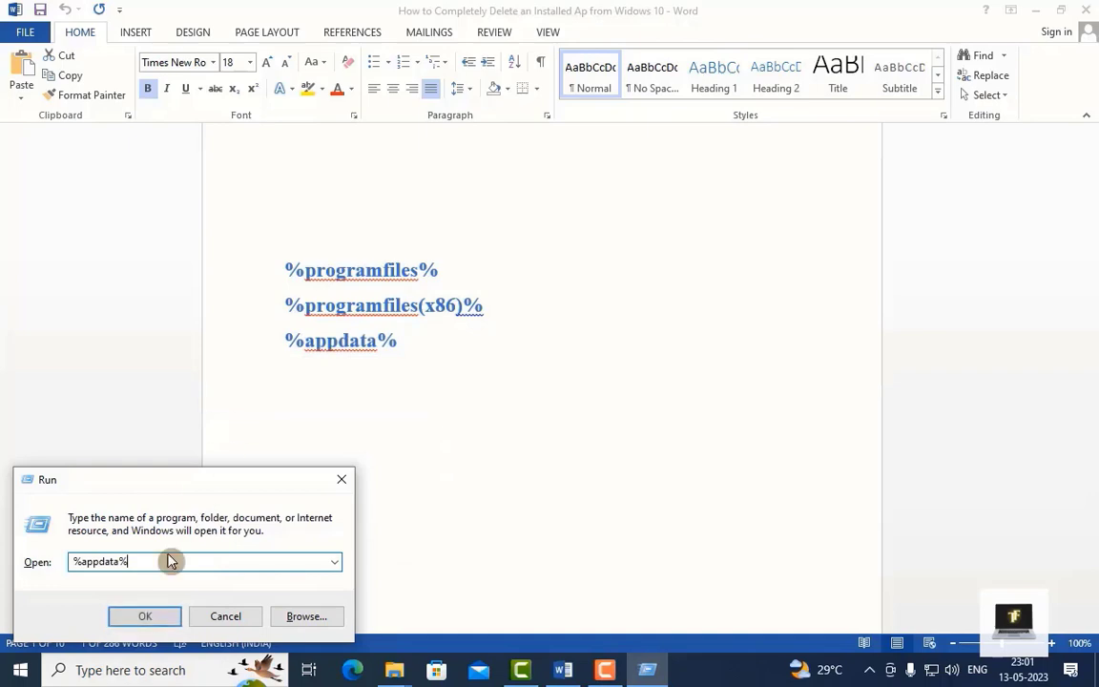
{"action": "left_click", "coordinate": [157, 615]}
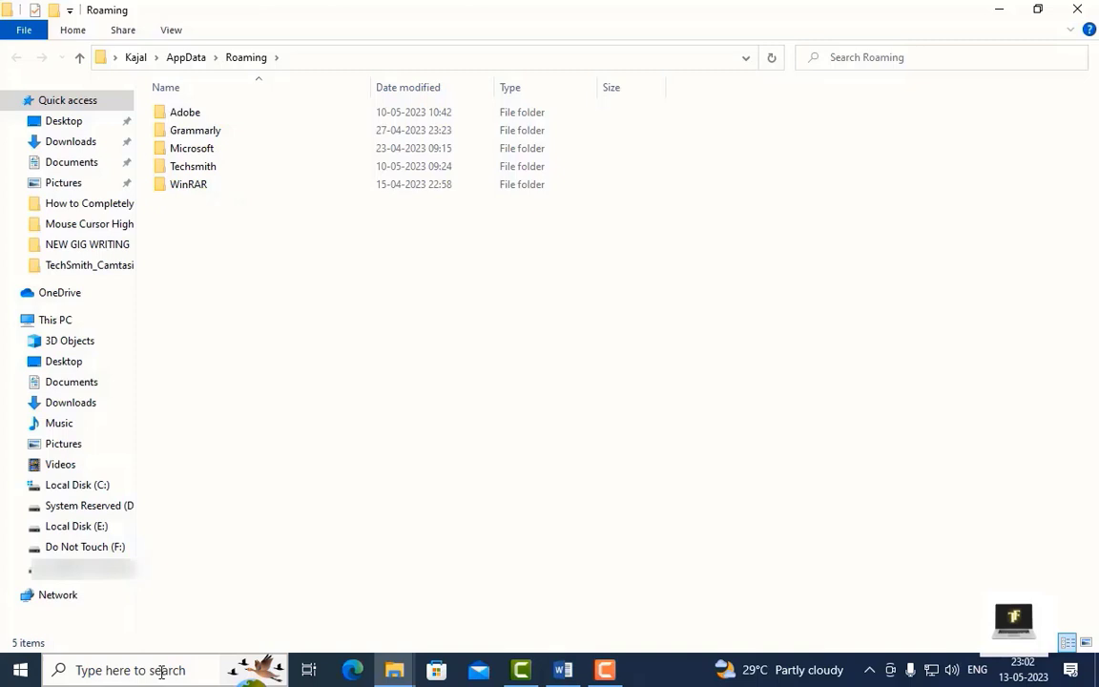
Open the Registry Editor by running Regedit from the Run dialog.
{"action": "key", "text": "super+r"}
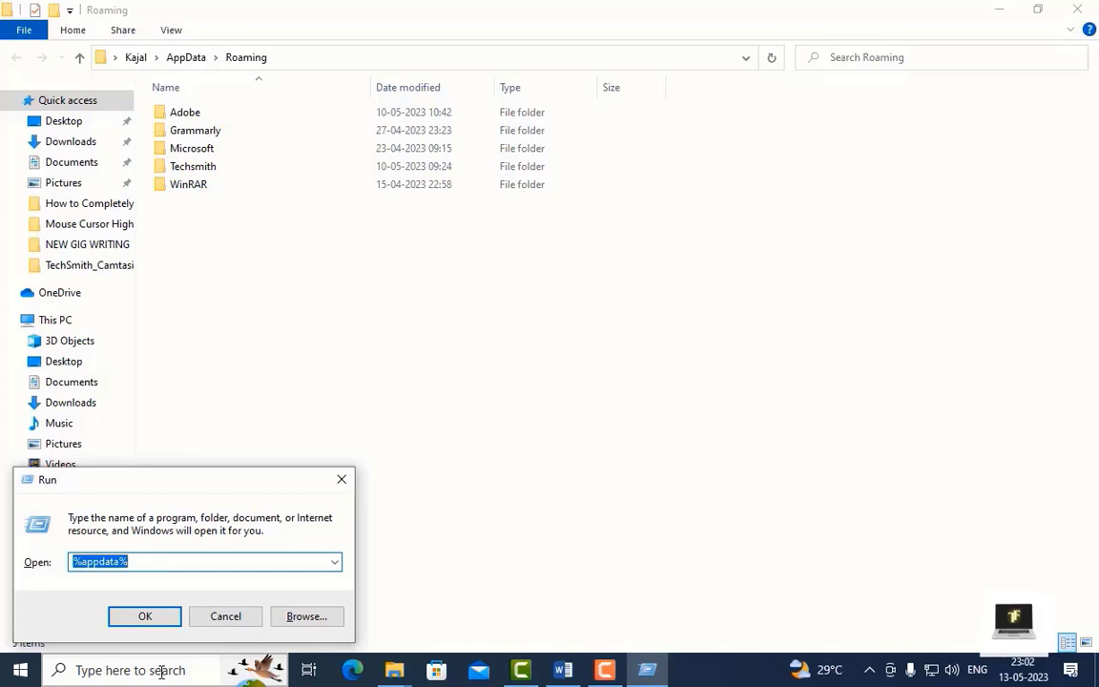
{"action": "key", "text": "BackSpace"}
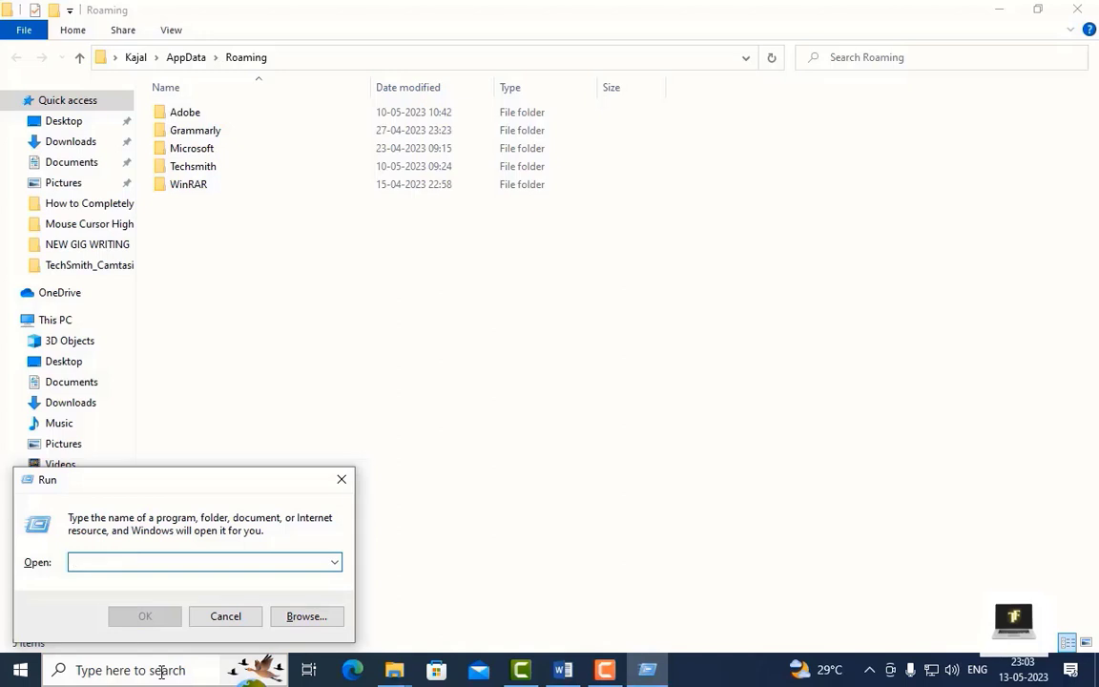
{"action": "type", "text": "Re"}
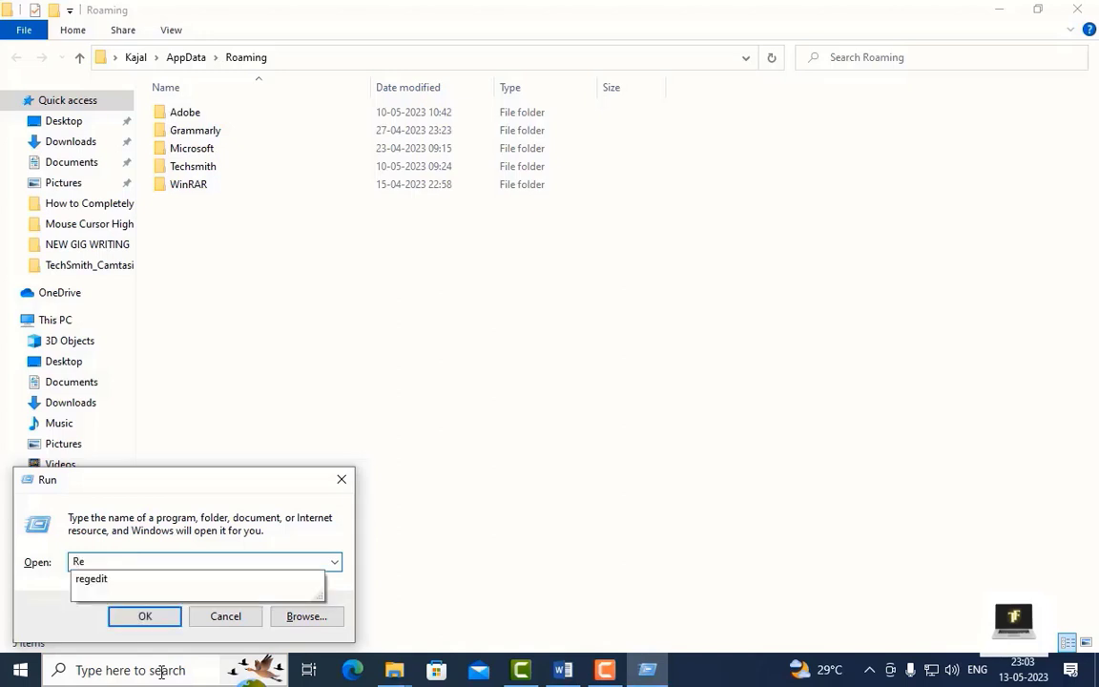
{"action": "type", "text": "gedit"}
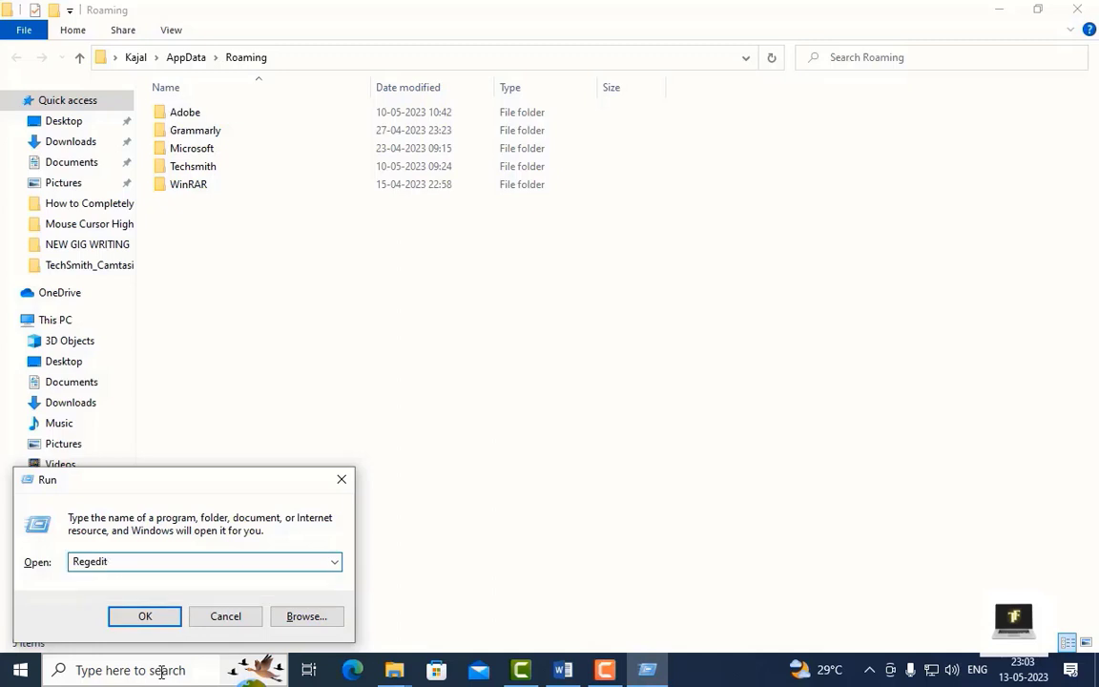
{"action": "left_click", "coordinate": [147, 615]}
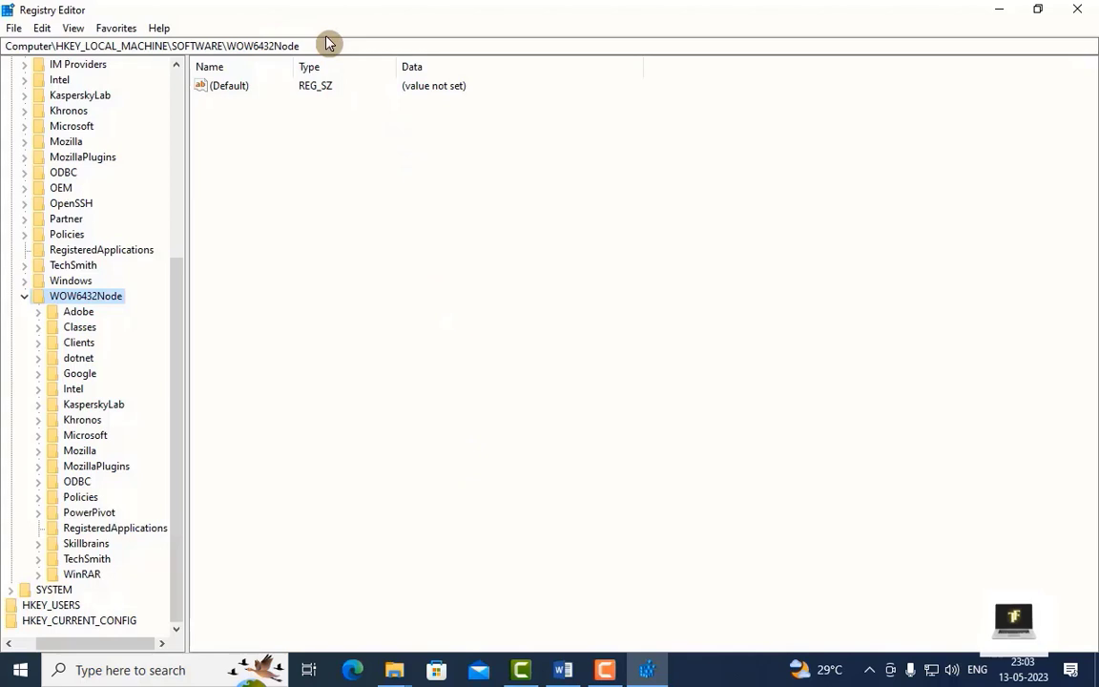
Clear the Registry Editor's key path and copy the HKEY_CURRENT_USER\Software line from page 2 of the Word document.
{"action": "left_click", "coordinate": [293, 46]}
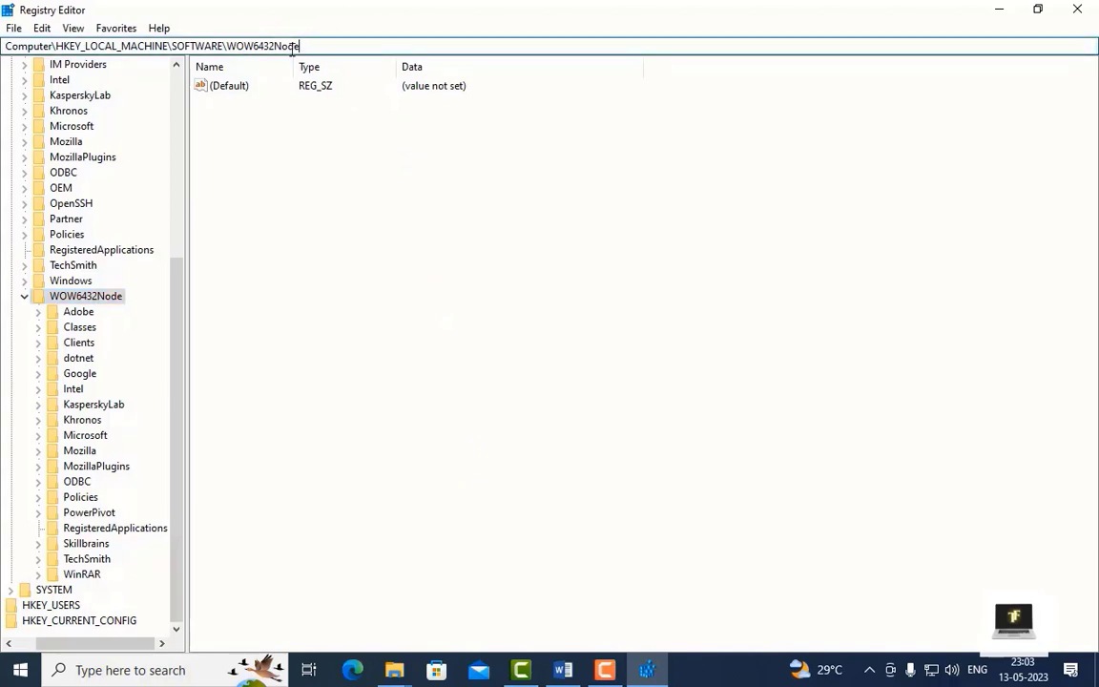
{"action": "left_click_drag", "start_coordinate": [293, 46], "coordinate": [3, 46]}
{"action": "key", "text": "BackSpace"}
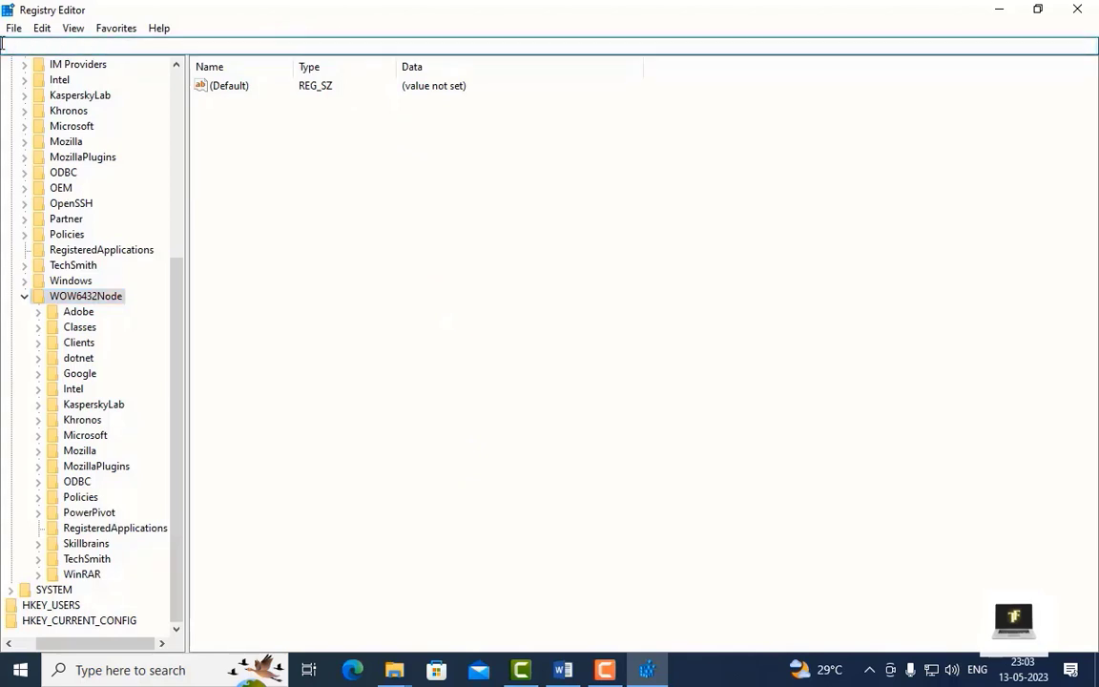
{"action": "left_click", "coordinate": [562, 669]}
{"action": "left_click", "coordinate": [352, 392]}
{"action": "scroll", "coordinate": [353, 392], "scroll_direction": "down", "scroll_amount": 10}
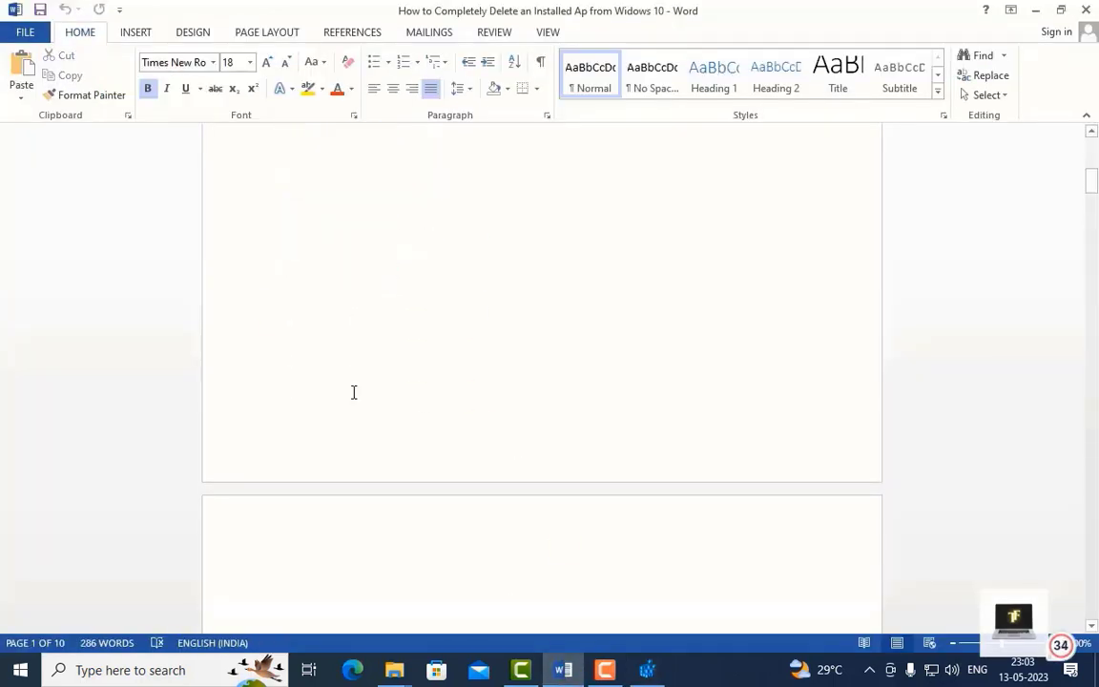
{"action": "scroll", "coordinate": [353, 392], "scroll_direction": "down", "scroll_amount": 2}
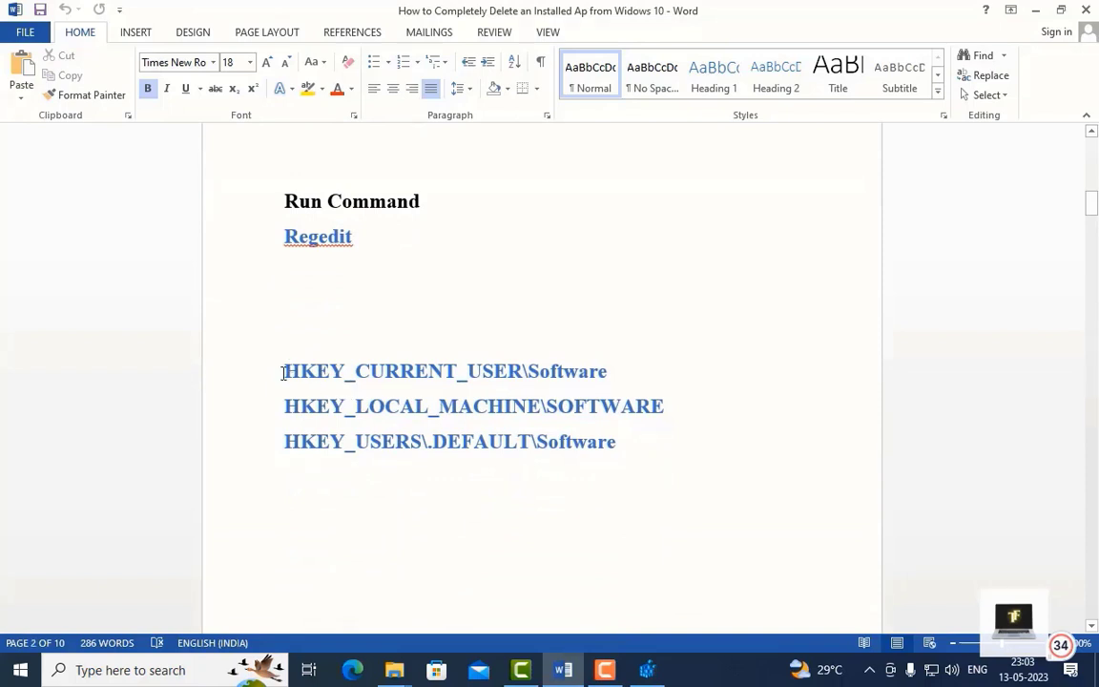
{"action": "left_click_drag", "start_coordinate": [283, 372], "coordinate": [658, 373]}
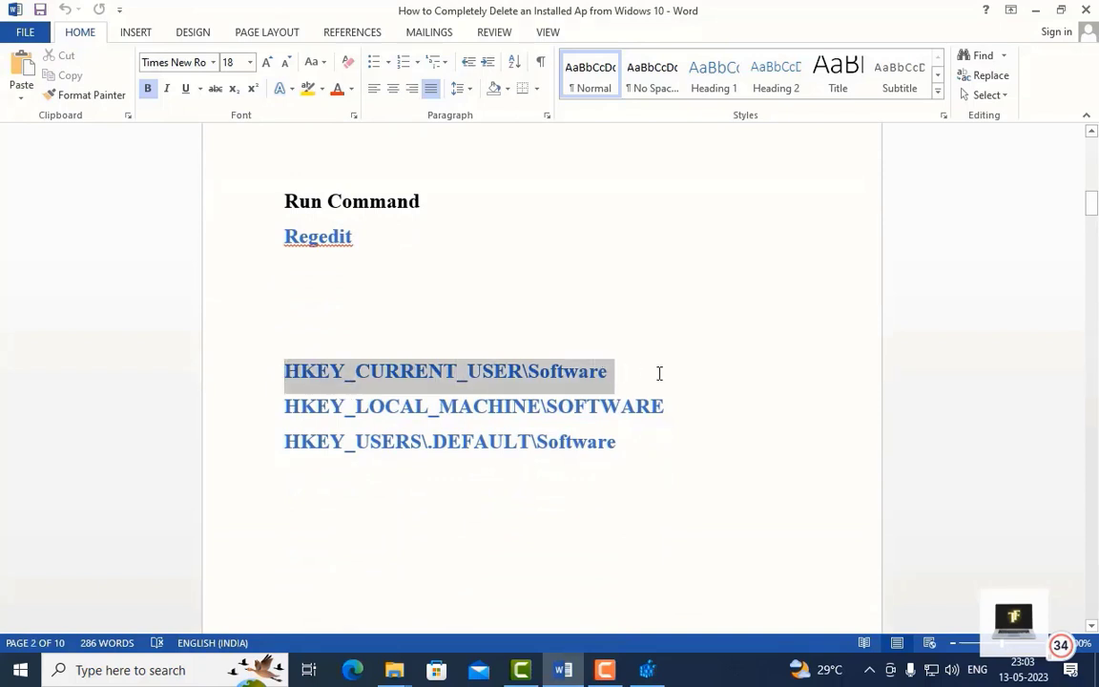
{"action": "right_click", "coordinate": [495, 381]}
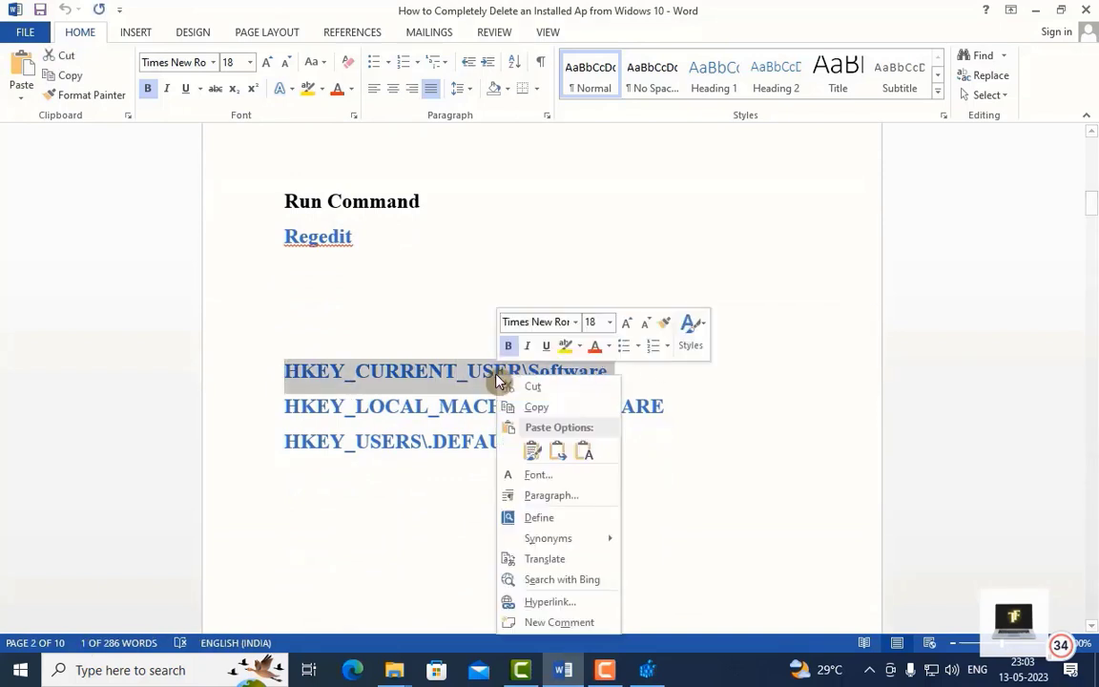
{"action": "left_click", "coordinate": [537, 415]}
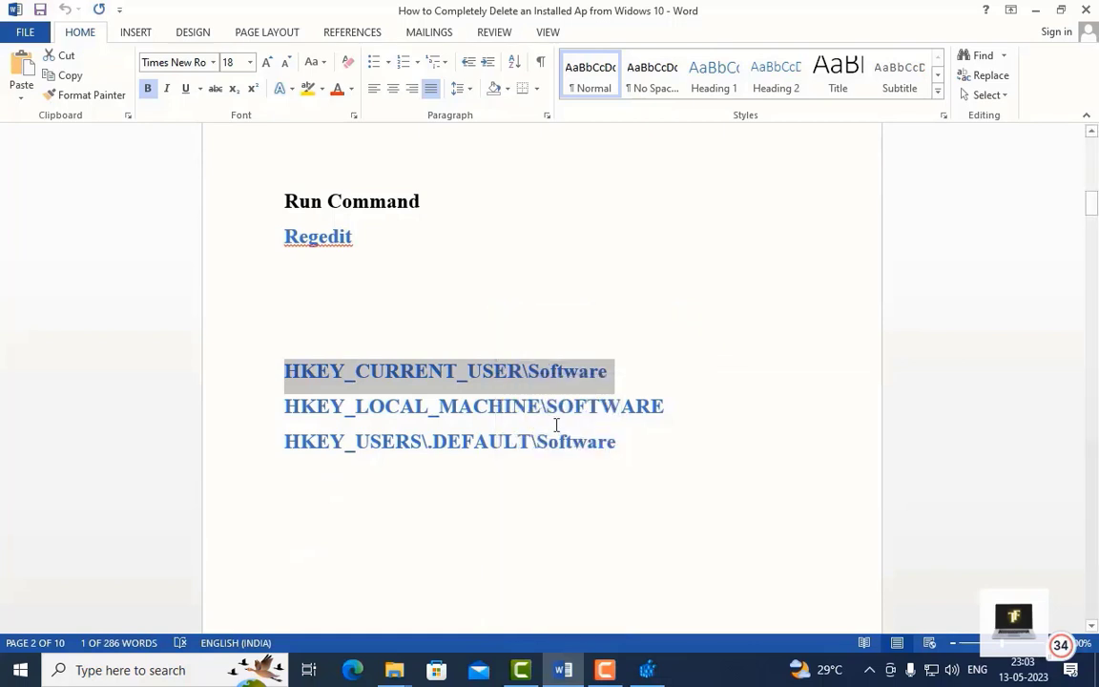
Switch to the Registry Editor, go to the copied HKEY_CURRENT_USER\Software path and look through the key tree for app leftovers.
{"action": "left_click", "coordinate": [647, 671]}
{"action": "left_click", "coordinate": [202, 45]}
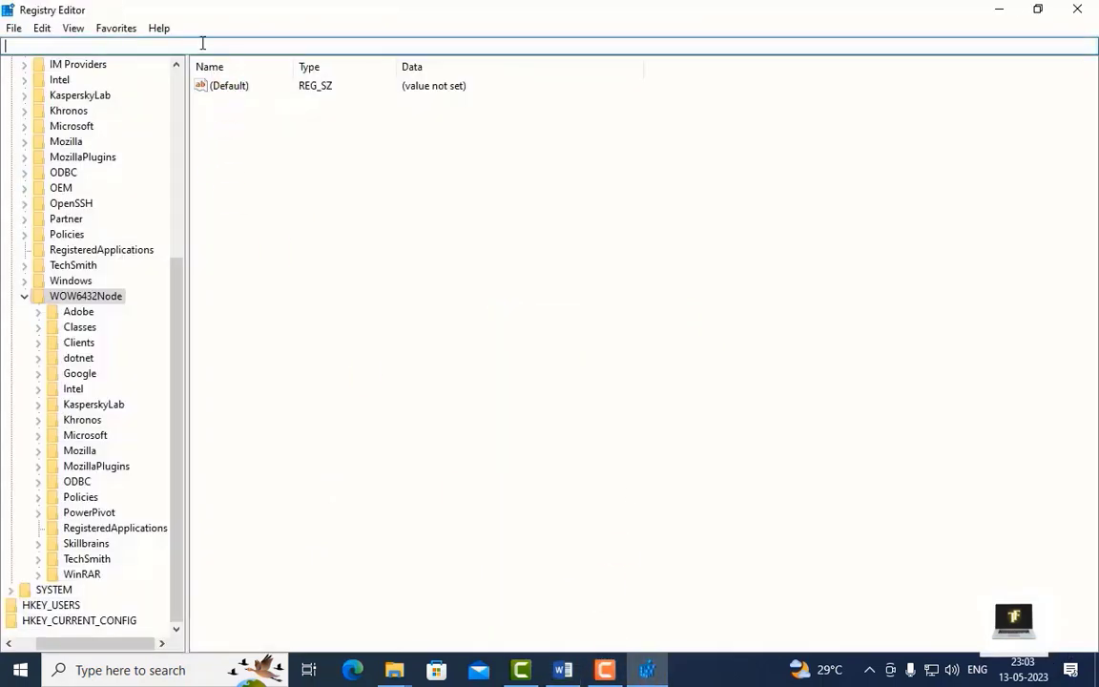
{"action": "right_click", "coordinate": [202, 43]}
{"action": "left_click", "coordinate": [236, 116]}
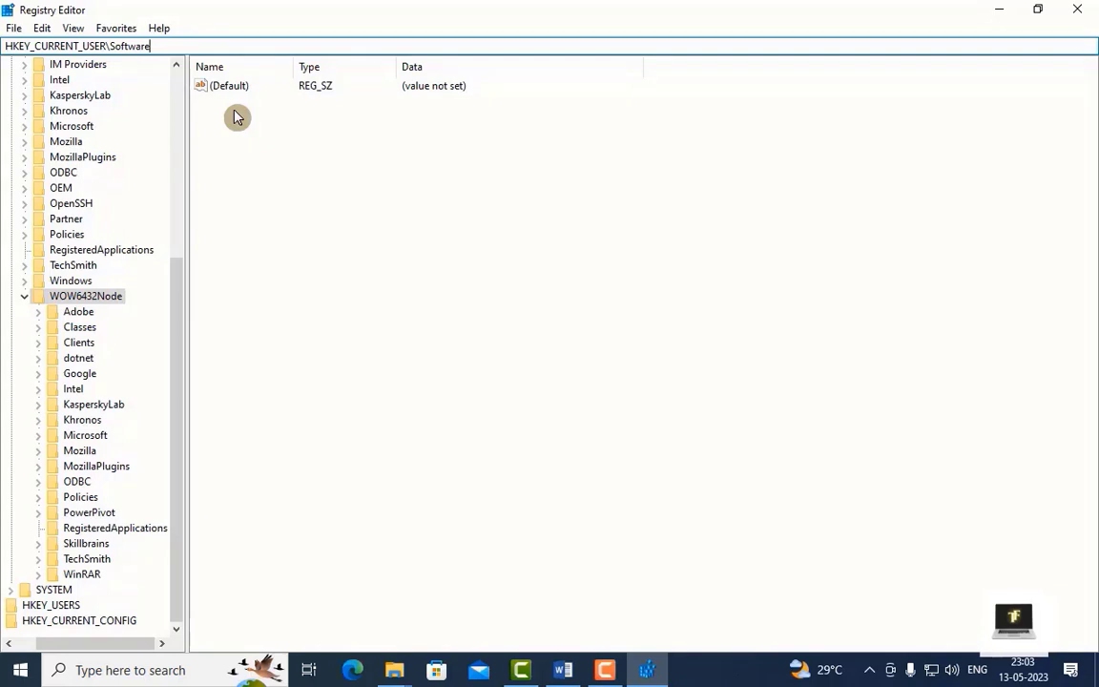
{"action": "key", "text": "Return"}
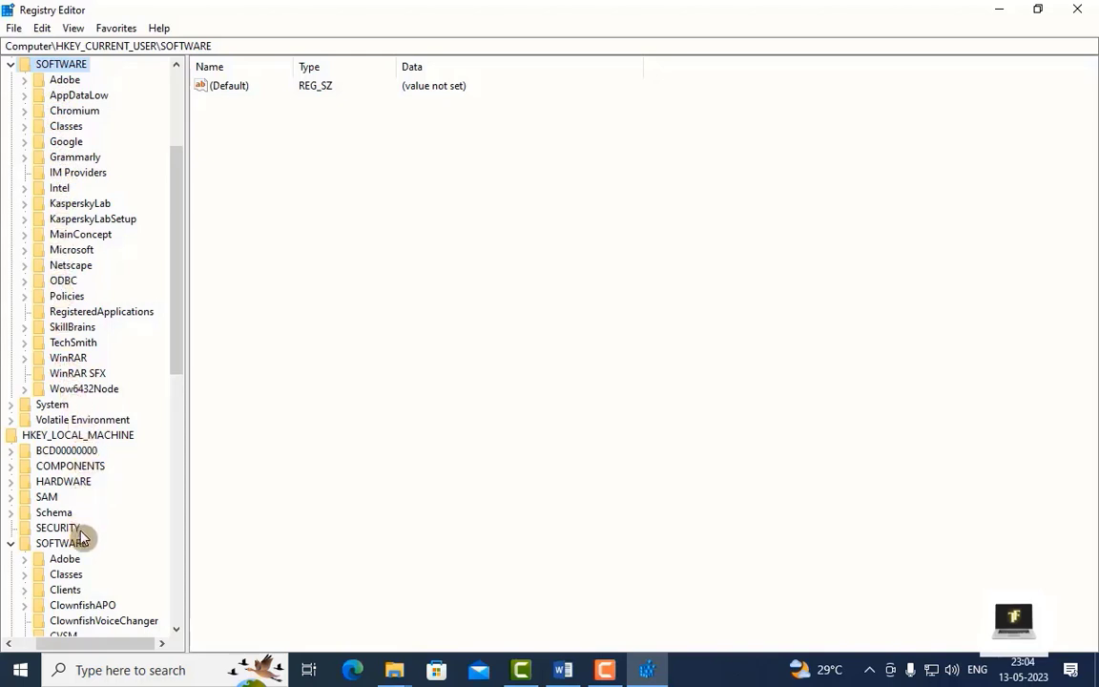
{"action": "scroll", "coordinate": [80, 533], "scroll_direction": "down", "scroll_amount": 3}
{"action": "scroll", "coordinate": [81, 537], "scroll_direction": "down", "scroll_amount": 3}
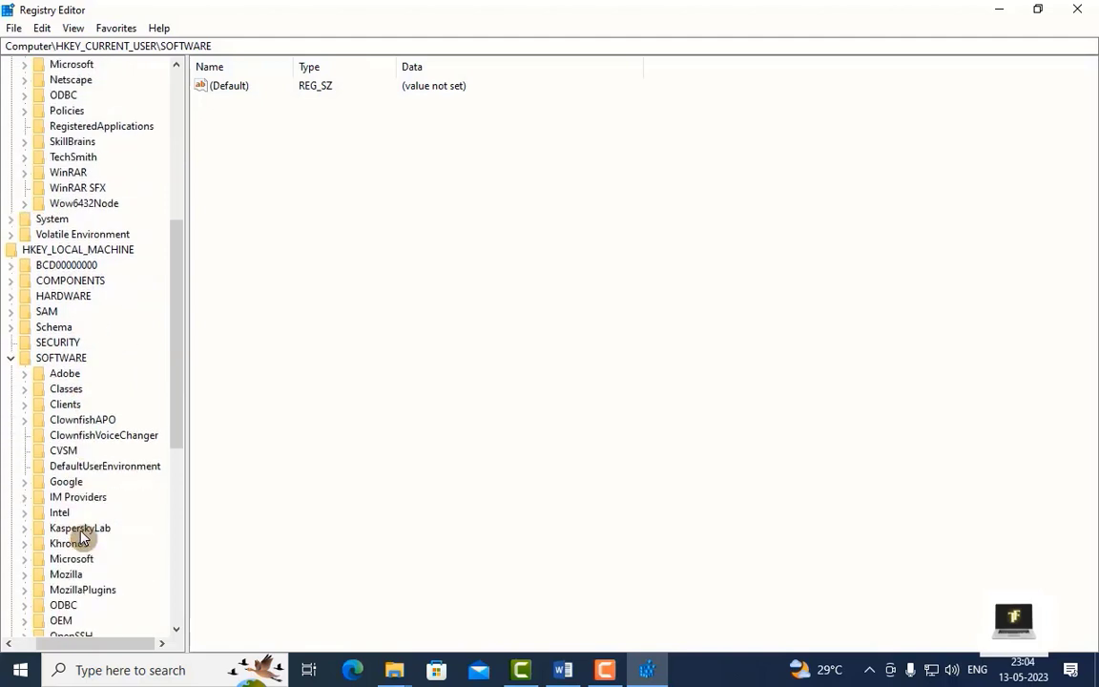
{"action": "scroll", "coordinate": [81, 537], "scroll_direction": "down", "scroll_amount": 7}
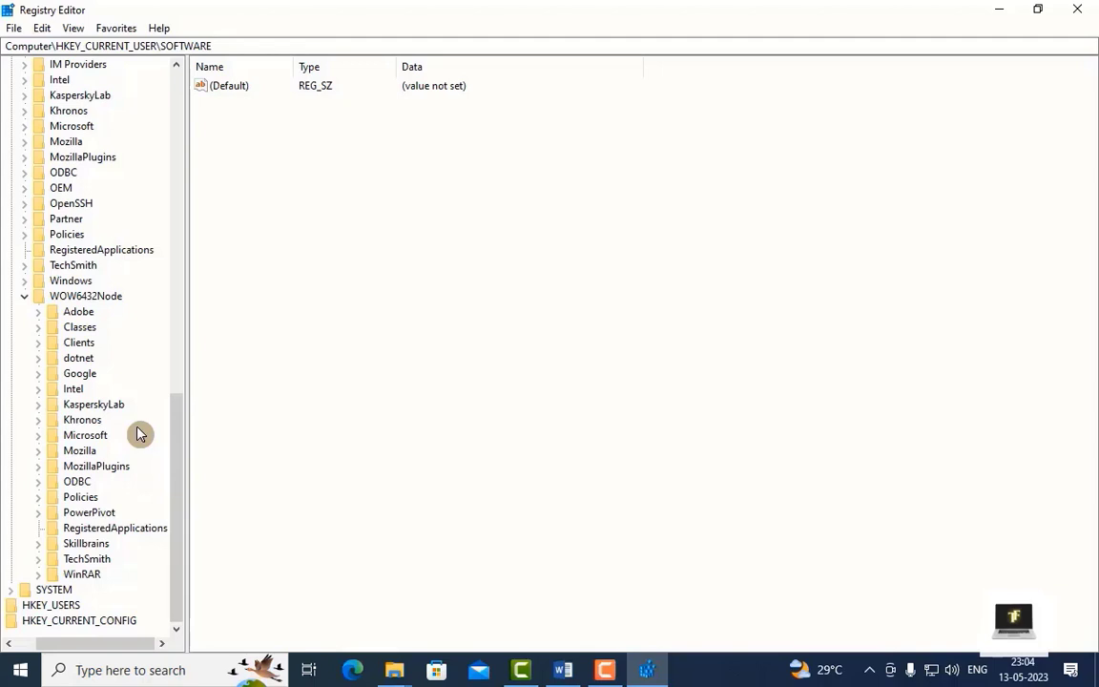
{"action": "scroll", "coordinate": [139, 434], "scroll_direction": "up", "scroll_amount": 4}
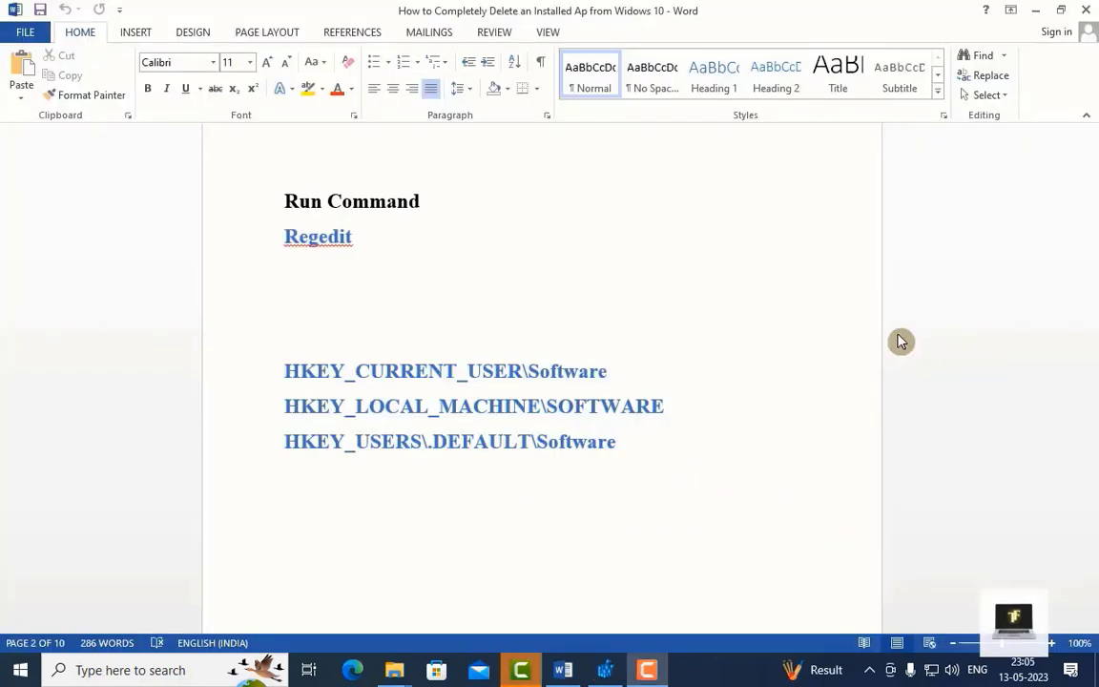
Copy the HKEY_LOCAL_MACHINE\SOFTWARE line from page 2 of the Word document.
{"action": "left_click", "coordinate": [321, 429]}
{"action": "key", "text": "Up"}
{"action": "key", "text": "Up"}
{"action": "key", "text": "Up"}
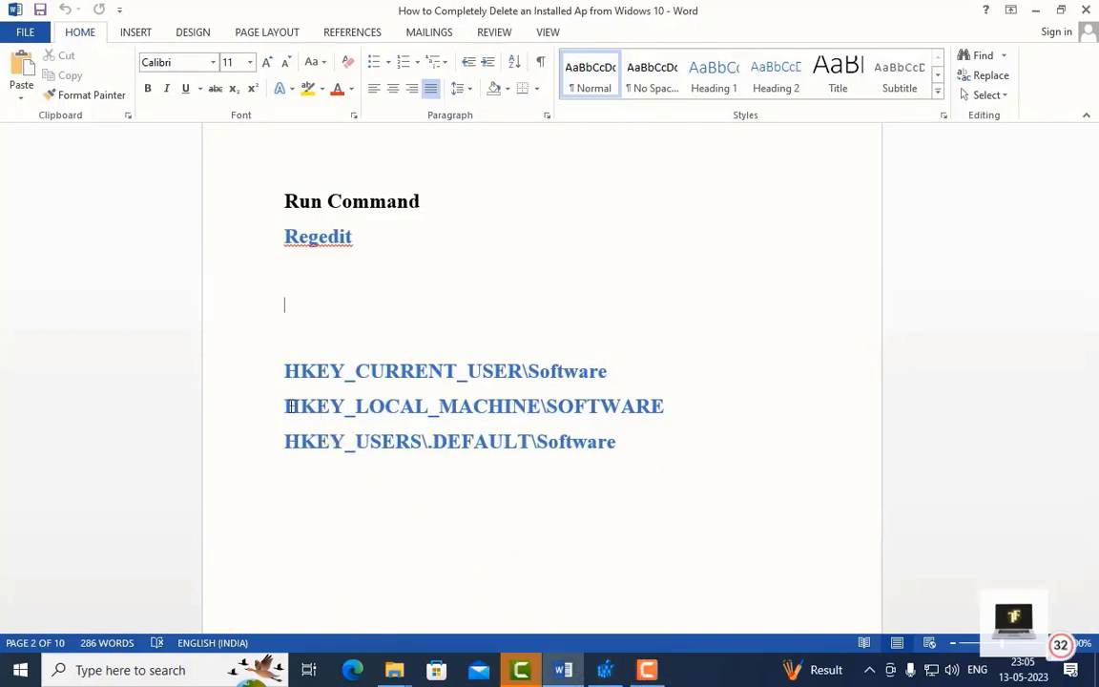
{"action": "left_click_drag", "start_coordinate": [286, 407], "coordinate": [667, 409]}
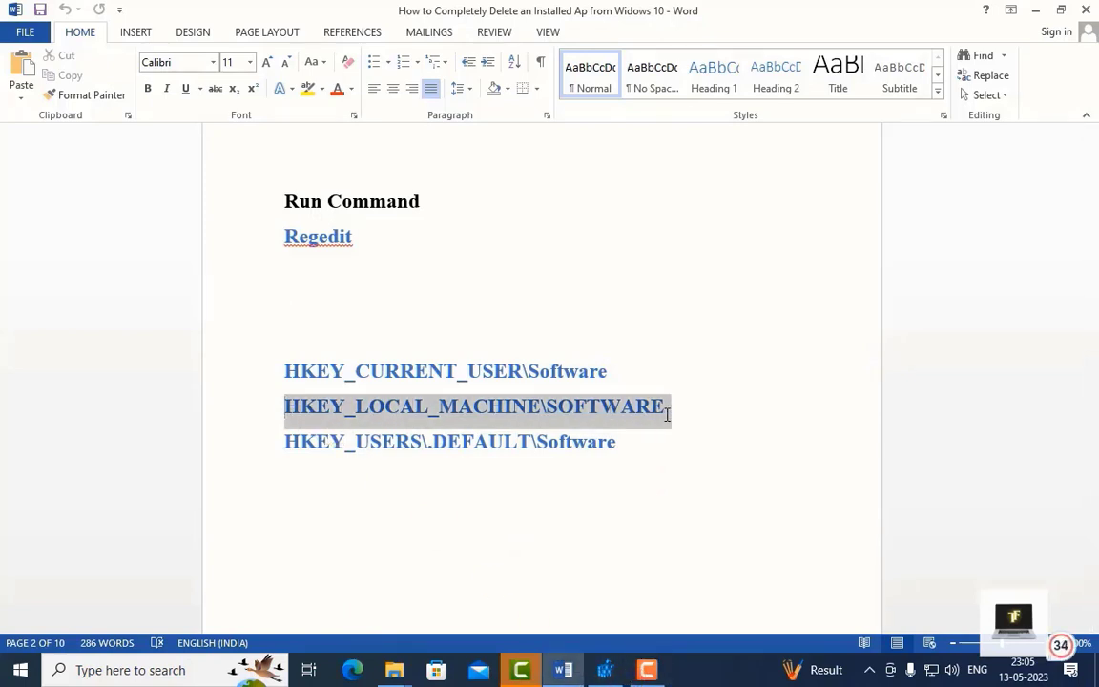
{"action": "right_click", "coordinate": [598, 426]}
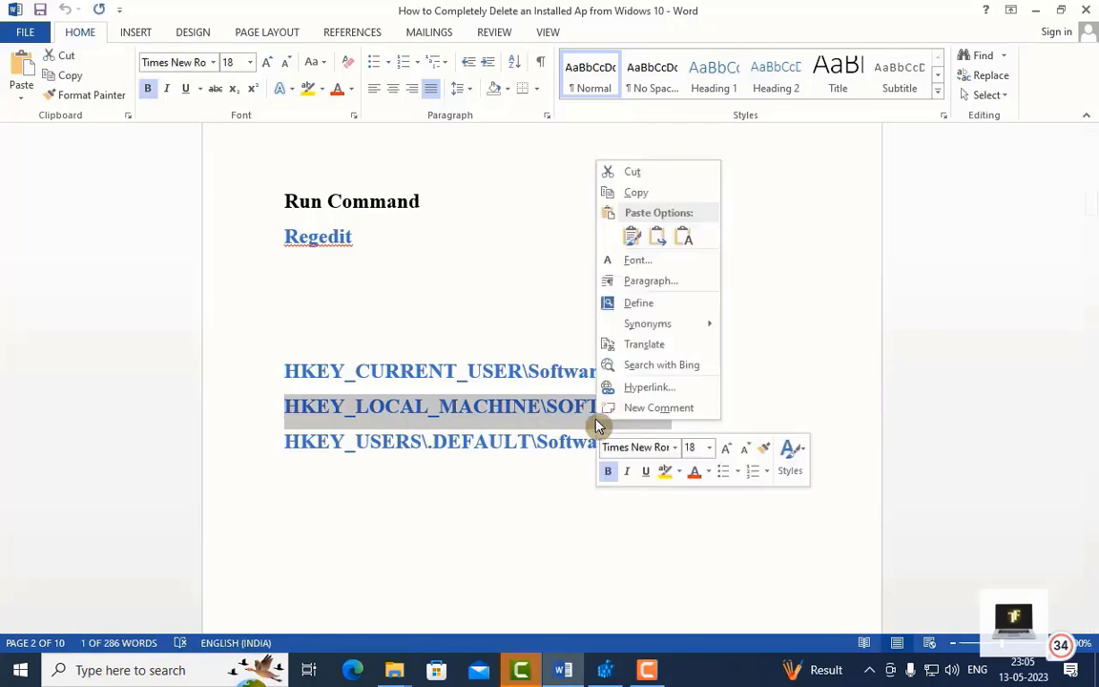
{"action": "left_click", "coordinate": [640, 194]}
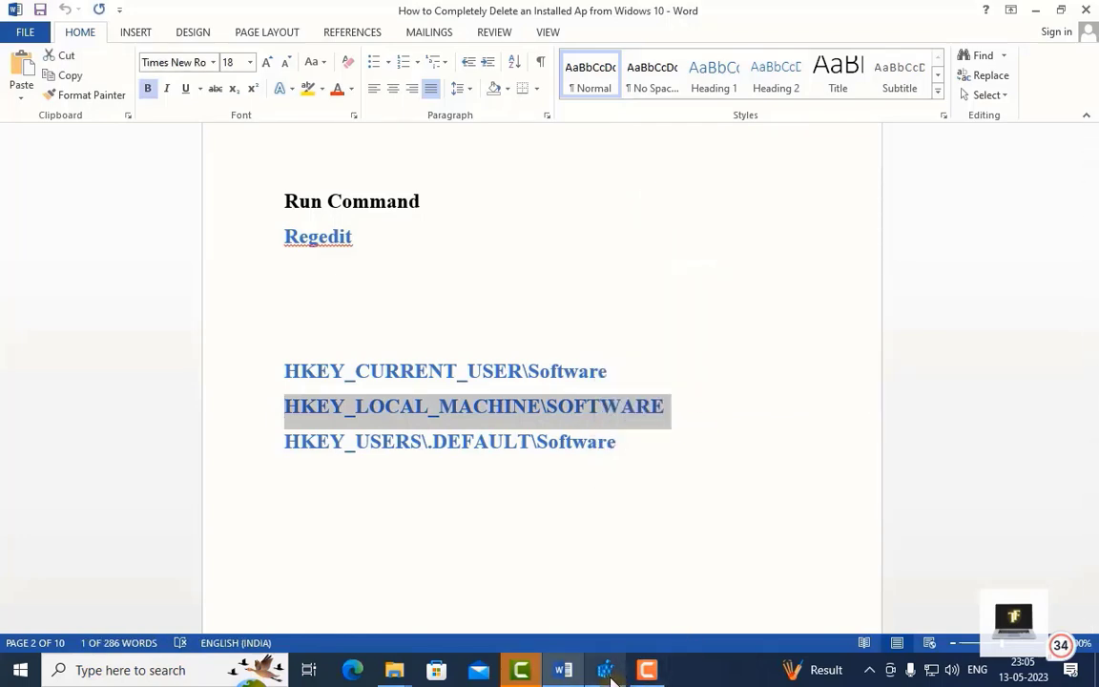
Switch to the Registry Editor, replace its key path with the copied HKEY_LOCAL_MACHINE\SOFTWARE and go to that key.
{"action": "left_click", "coordinate": [606, 670]}
{"action": "left_click", "coordinate": [215, 45]}
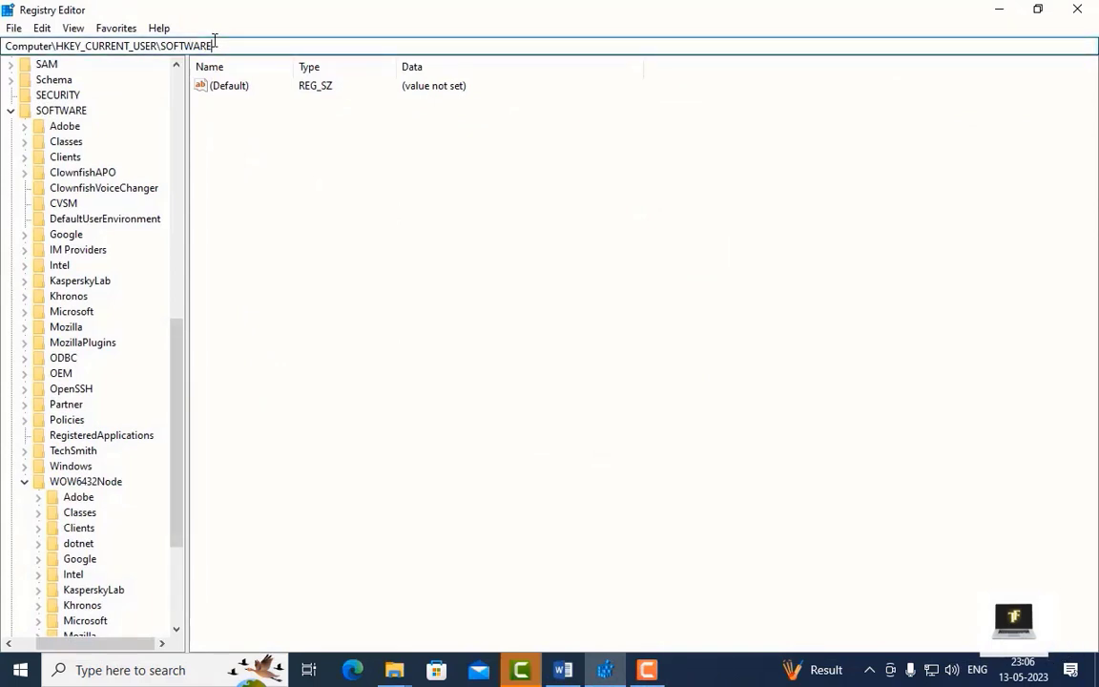
{"action": "key", "text": "BackSpace"}
{"action": "key", "text": "BackSpace"}
{"action": "key", "text": "BackSpace"}
{"action": "key", "text": "BackSpace"}
{"action": "key", "text": "BackSpace"}
{"action": "key", "text": "BackSpace"}
{"action": "key", "text": "BackSpace"}
{"action": "key", "text": "BackSpace"}
{"action": "key", "text": "BackSpace"}
{"action": "key", "text": "BackSpace"}
{"action": "key", "text": "BackSpace"}
{"action": "key", "text": "BackSpace"}
{"action": "key", "text": "BackSpace"}
{"action": "key", "text": "BackSpace"}
{"action": "key", "text": "BackSpace"}
{"action": "key", "text": "BackSpace"}
{"action": "key", "text": "BackSpace"}
{"action": "key", "text": "BackSpace"}
{"action": "key", "text": "BackSpace"}
{"action": "key", "text": "BackSpace"}
{"action": "key", "text": "BackSpace"}
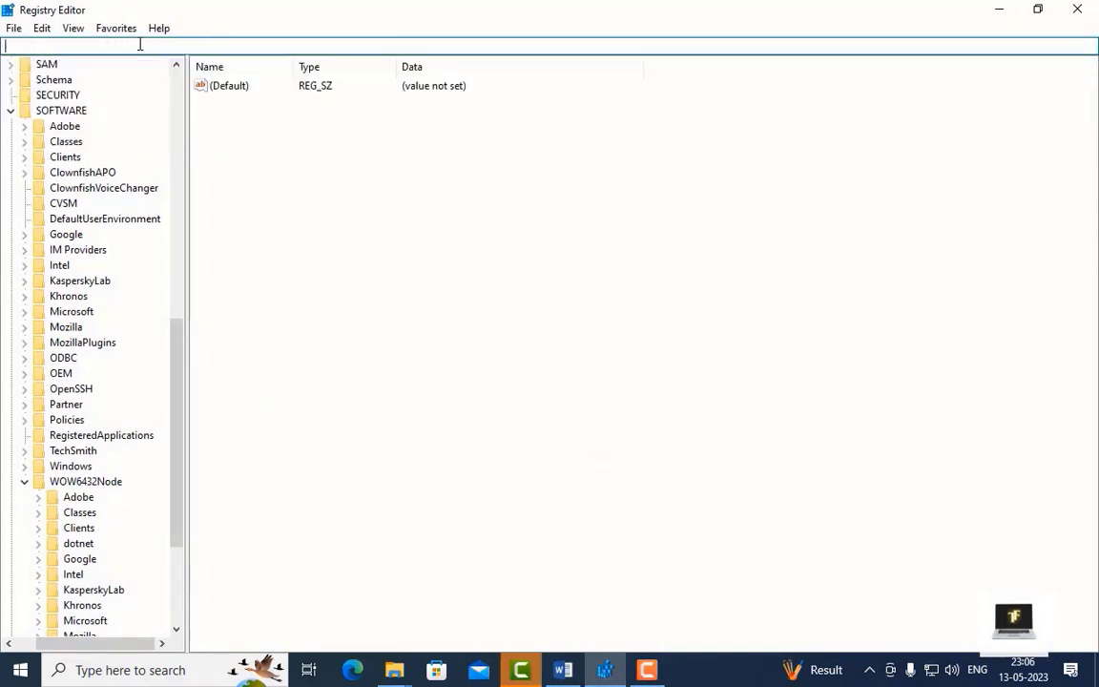
{"action": "right_click", "coordinate": [140, 45]}
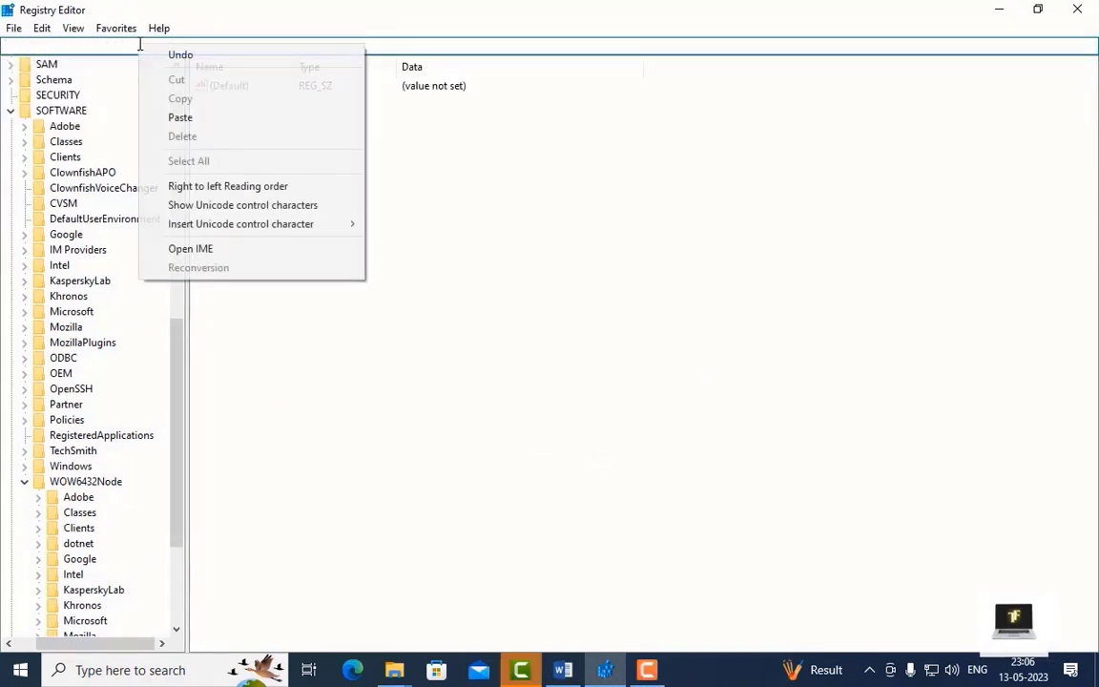
{"action": "left_click", "coordinate": [181, 117]}
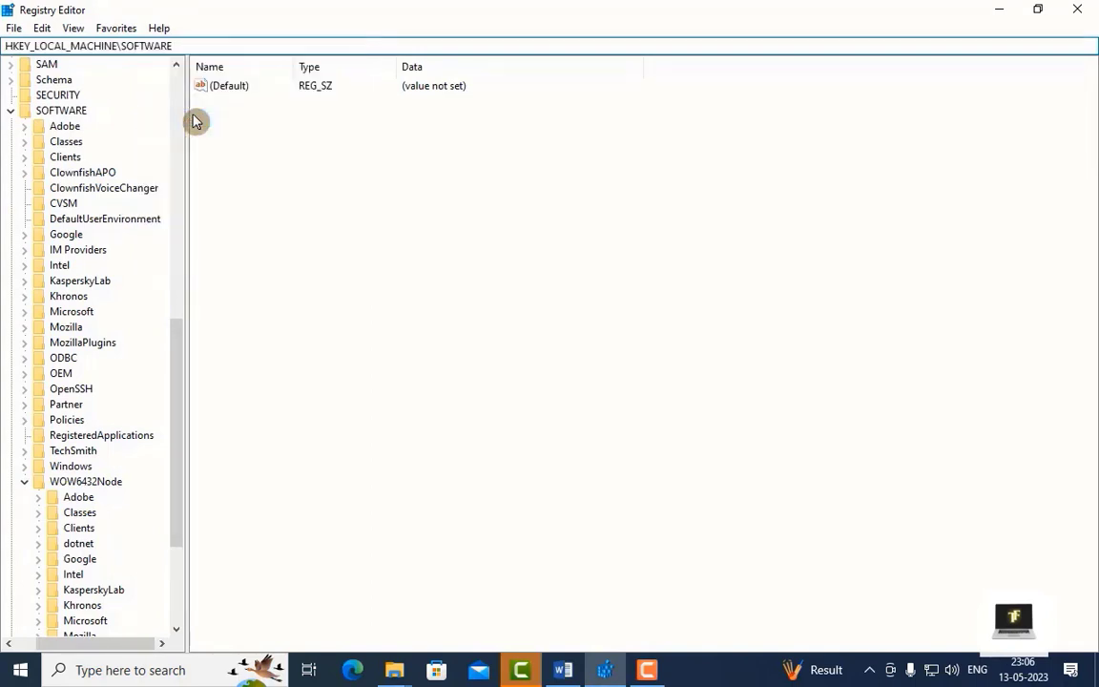
{"action": "key", "text": "Return"}
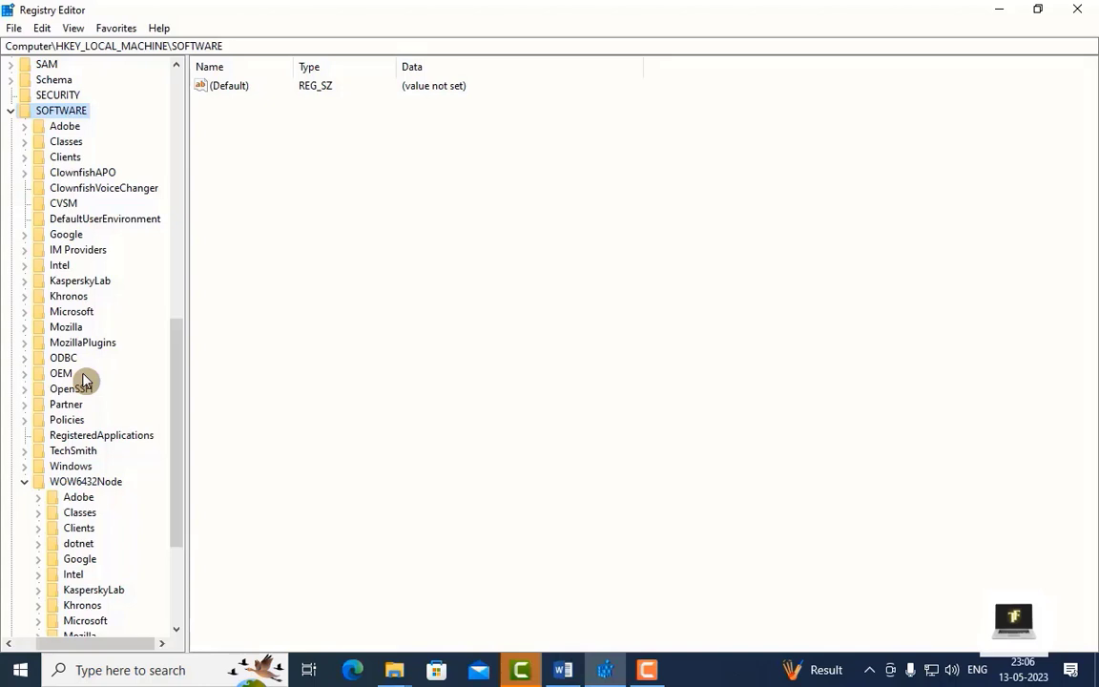
Look through the HKEY_LOCAL_MACHINE\SOFTWARE subkeys for leftovers, view the permissions of its TechSmith key and close them unchanged.
{"action": "scroll", "coordinate": [83, 379], "scroll_direction": "down", "scroll_amount": 4}
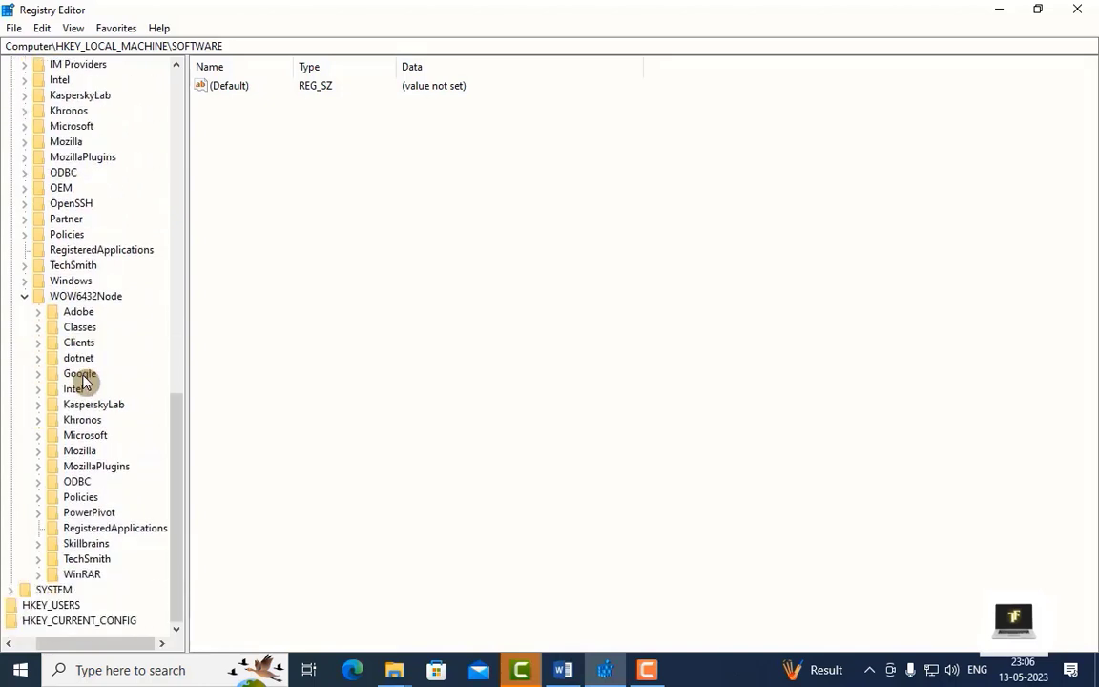
{"action": "scroll", "coordinate": [83, 379], "scroll_direction": "up", "scroll_amount": 4}
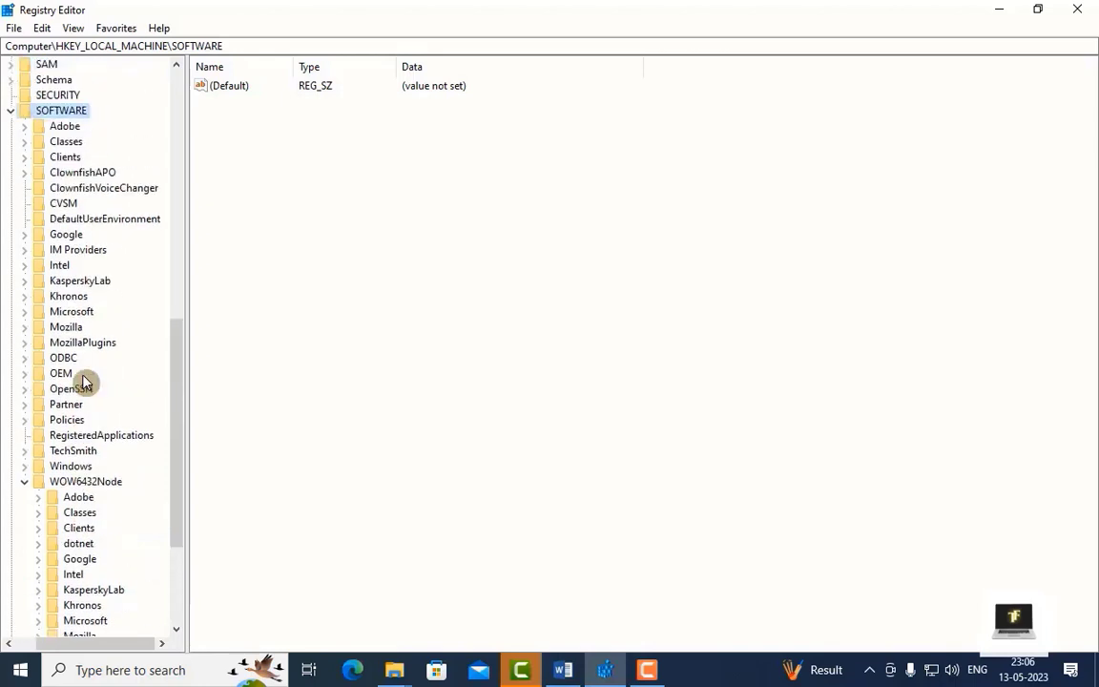
{"action": "scroll", "coordinate": [83, 380], "scroll_direction": "down", "scroll_amount": 4}
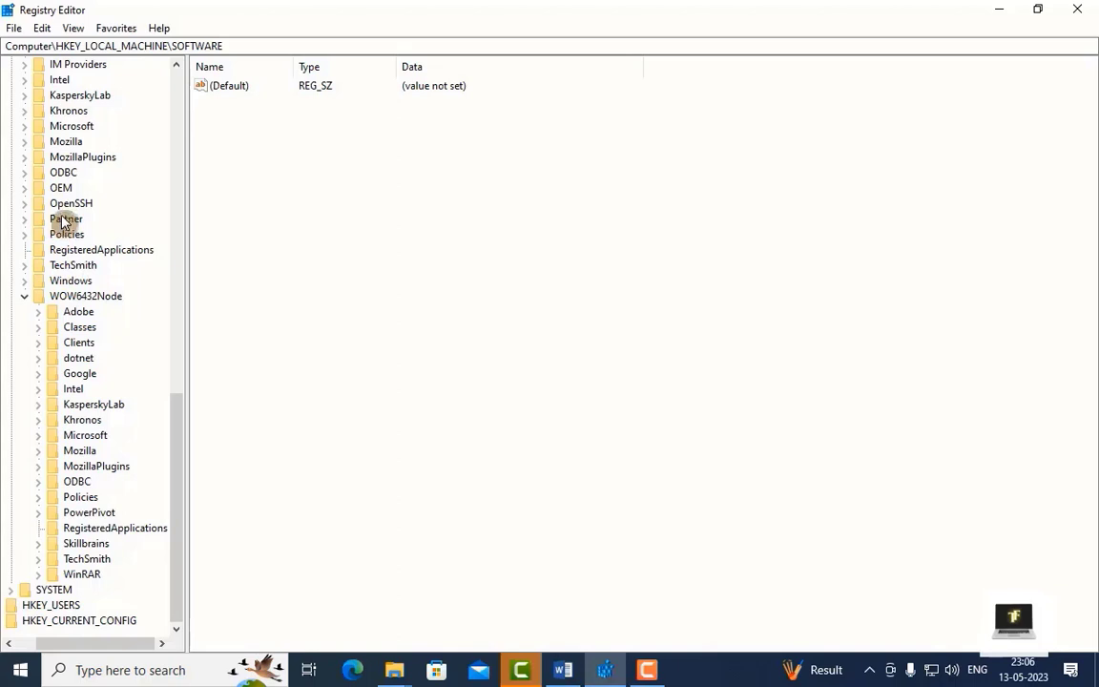
{"action": "right_click", "coordinate": [78, 269]}
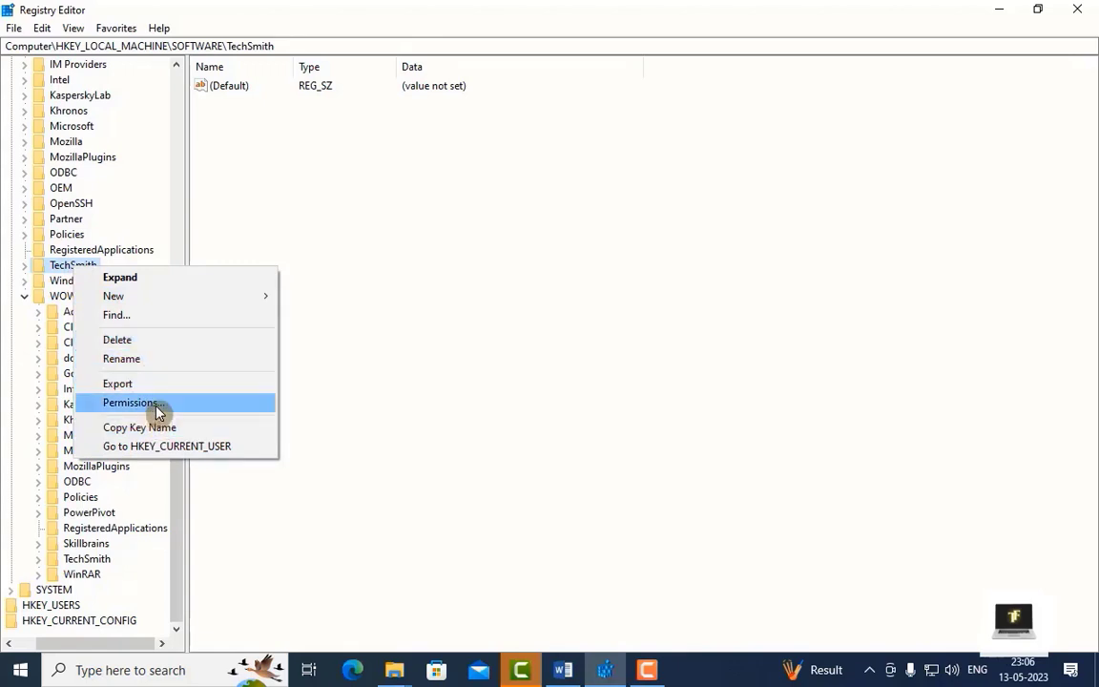
{"action": "left_click", "coordinate": [158, 412]}
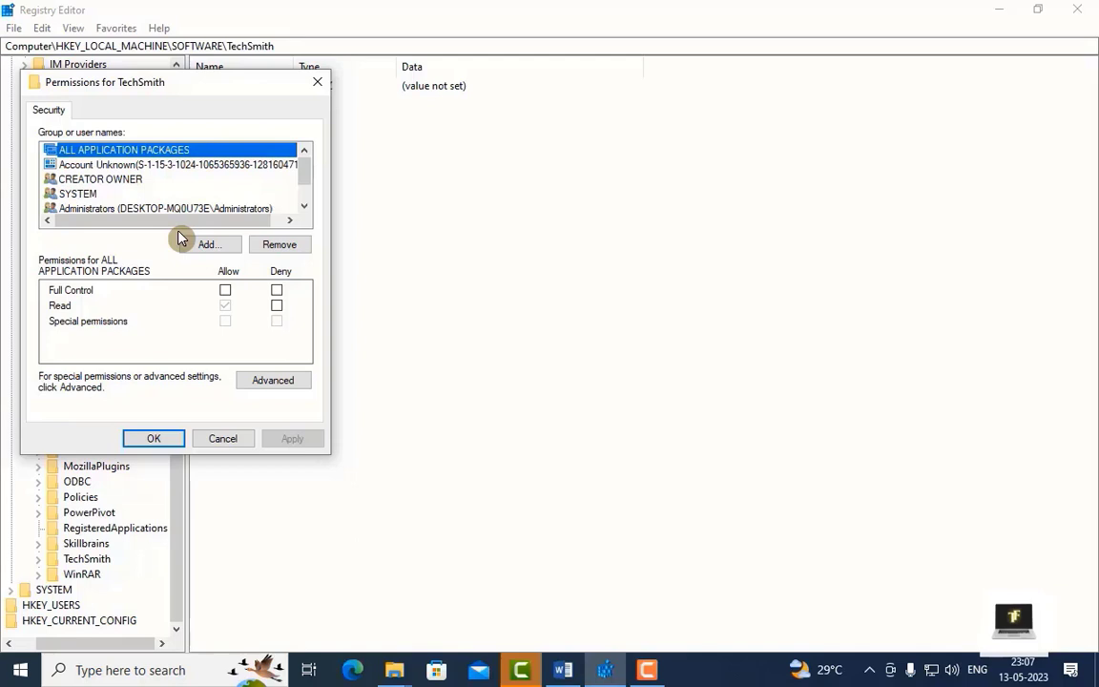
{"action": "left_click", "coordinate": [322, 85]}
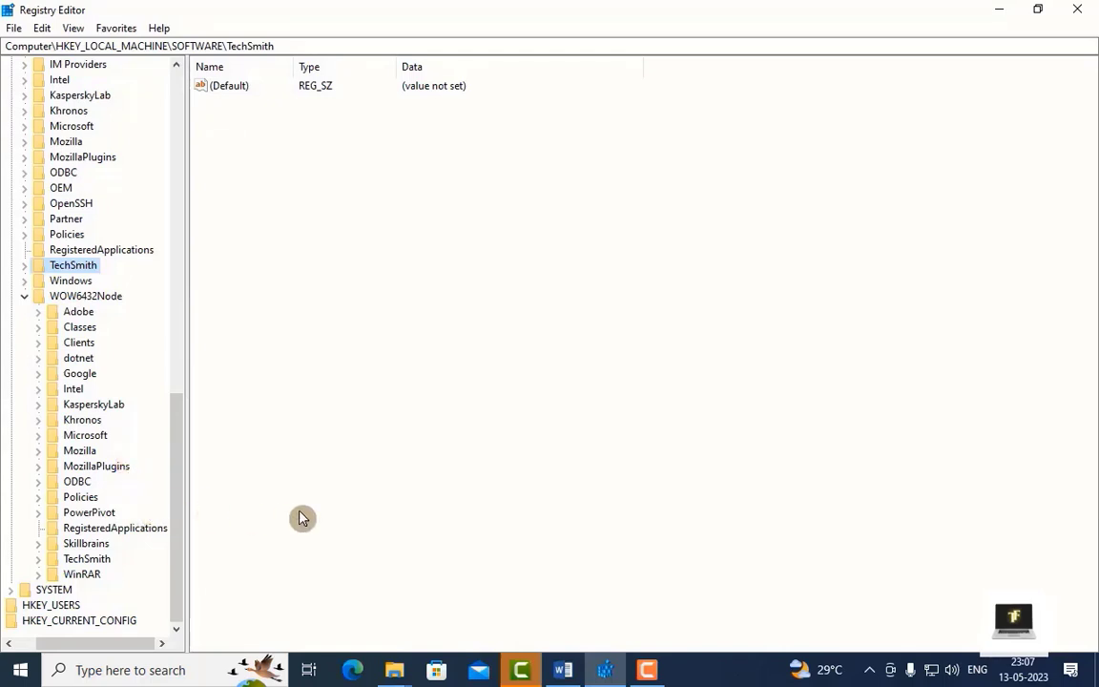
Switch to the Word document and copy the HKEY_USERS\.DEFAULT\Software line.
{"action": "left_click", "coordinate": [560, 671]}
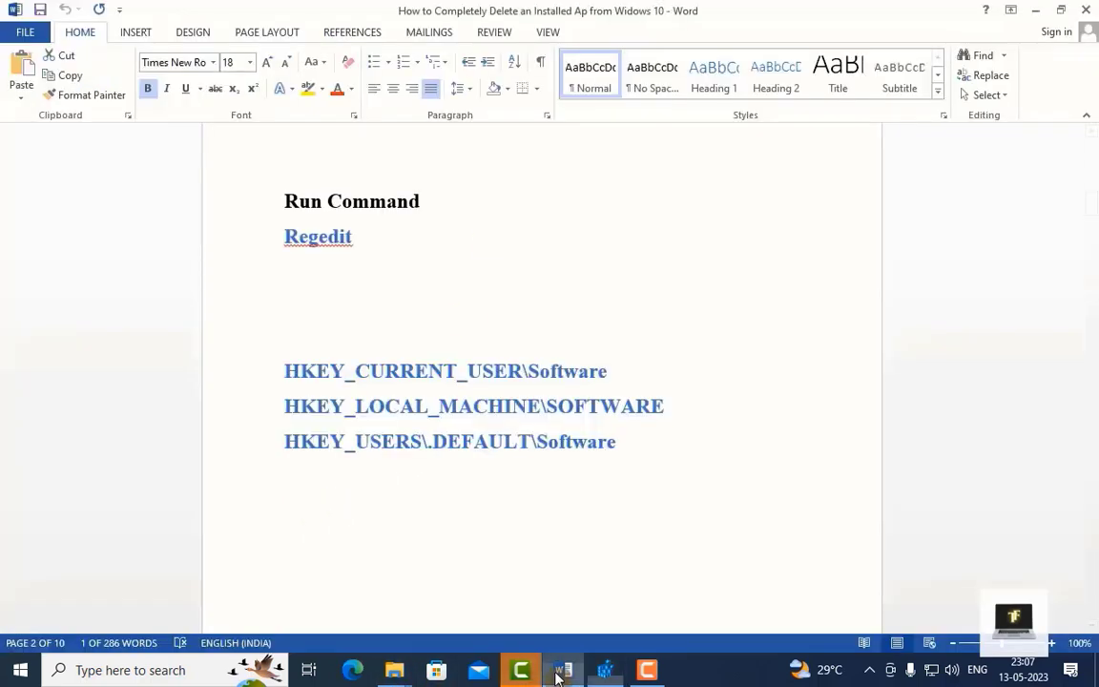
{"action": "left_click", "coordinate": [313, 446]}
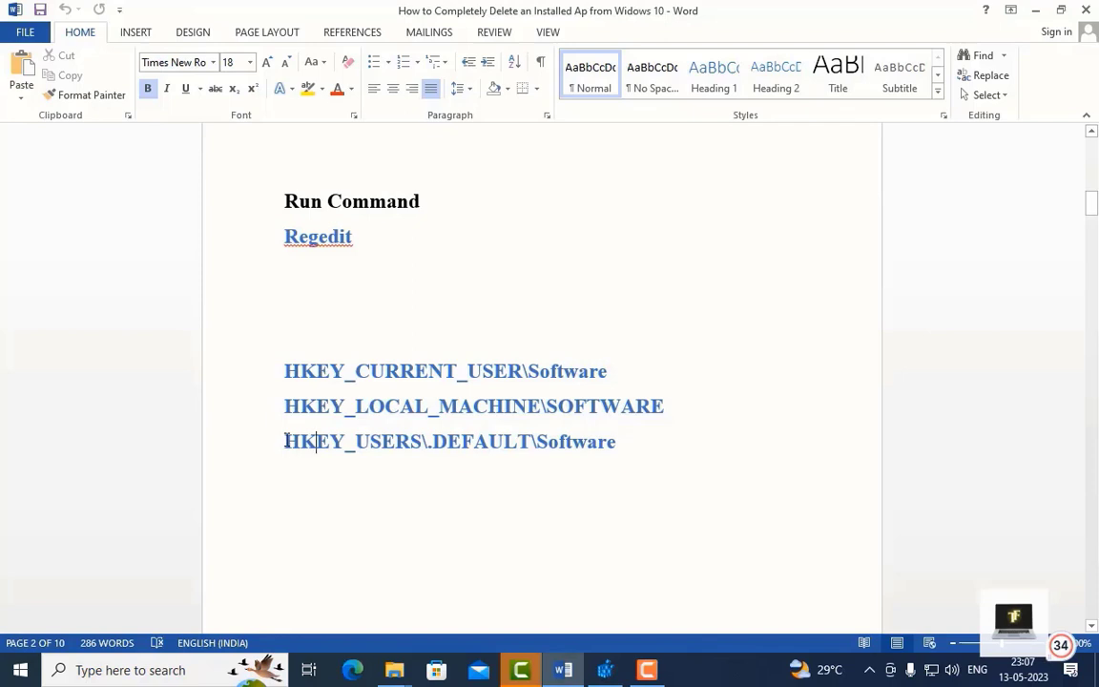
{"action": "left_click_drag", "start_coordinate": [286, 446], "coordinate": [584, 449]}
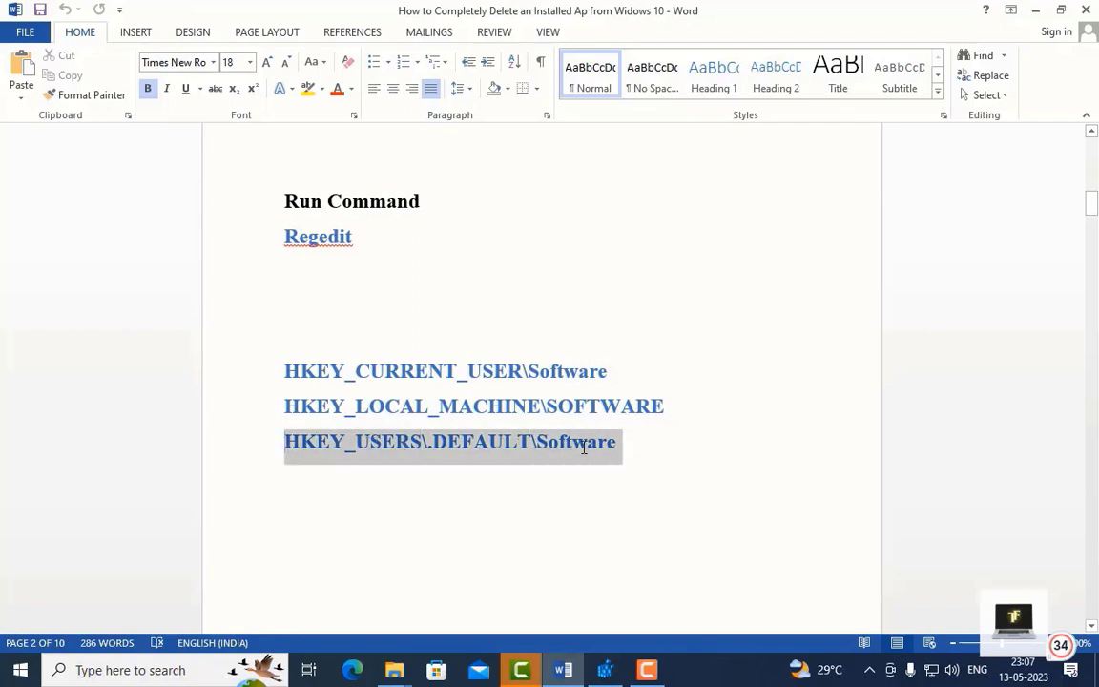
{"action": "right_click", "coordinate": [507, 450]}
{"action": "left_click", "coordinate": [546, 222]}
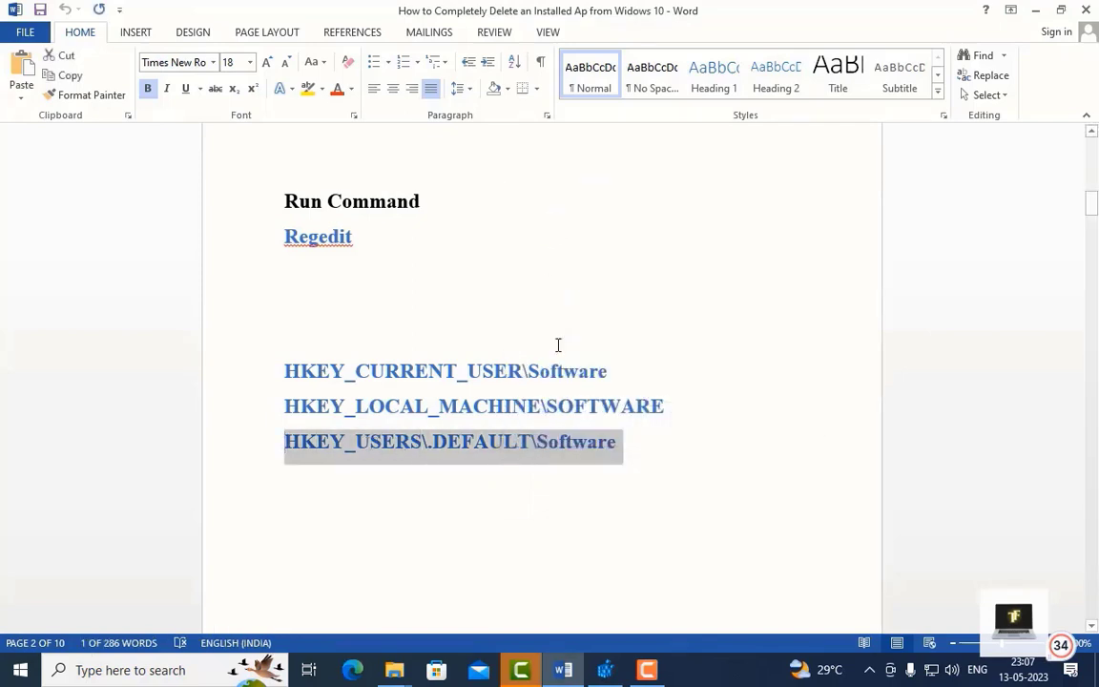
Switch to the Registry Editor and replace its key path with the copied HKEY_USERS\.DEFAULT\Software.
{"action": "left_click", "coordinate": [606, 672]}
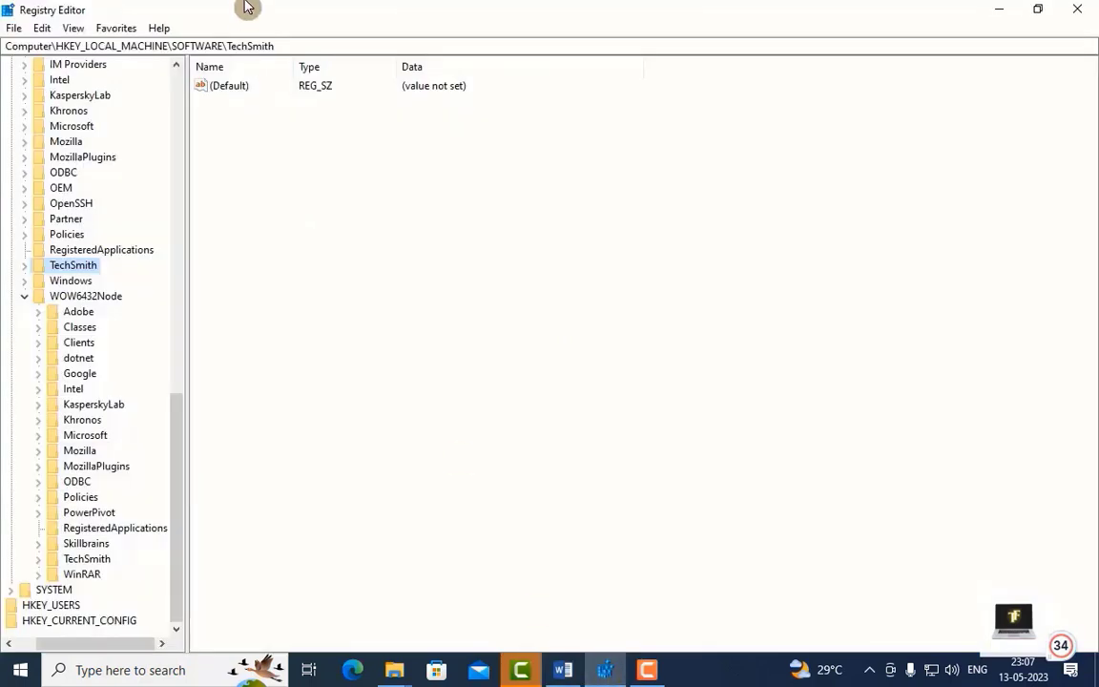
{"action": "left_click", "coordinate": [295, 45]}
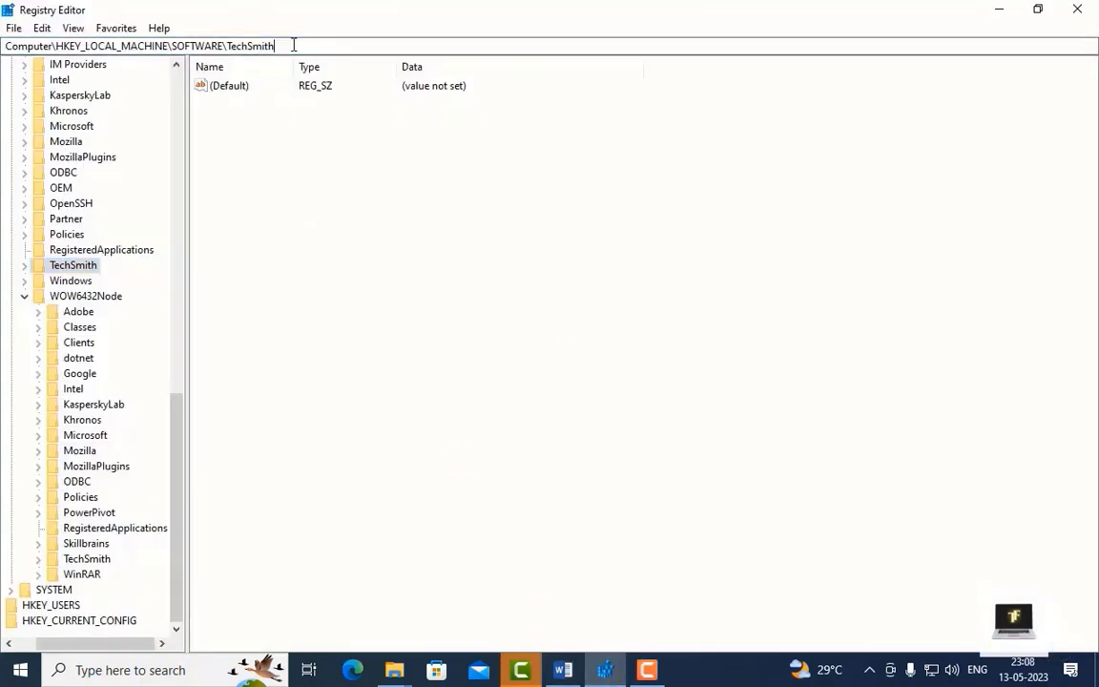
{"action": "key", "text": "BackSpace"}
{"action": "key", "text": "BackSpace"}
{"action": "key", "text": "BackSpace"}
{"action": "key", "text": "BackSpace"}
{"action": "key", "text": "BackSpace"}
{"action": "key", "text": "BackSpace"}
{"action": "key", "text": "BackSpace"}
{"action": "key", "text": "BackSpace"}
{"action": "key", "text": "BackSpace"}
{"action": "key", "text": "BackSpace"}
{"action": "key", "text": "BackSpace"}
{"action": "key", "text": "BackSpace"}
{"action": "key", "text": "BackSpace"}
{"action": "key", "text": "BackSpace"}
{"action": "key", "text": "BackSpace"}
{"action": "key", "text": "BackSpace"}
{"action": "key", "text": "BackSpace"}
{"action": "key", "text": "BackSpace"}
{"action": "key", "text": "BackSpace"}
{"action": "key", "text": "BackSpace"}
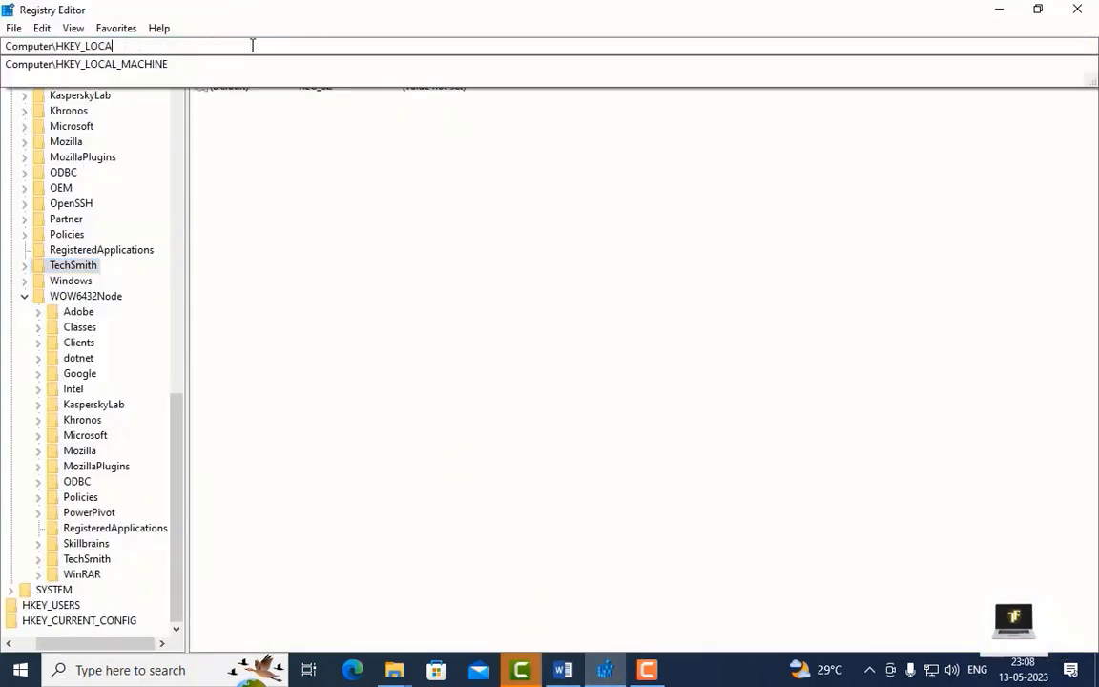
{"action": "key", "text": "BackSpace"}
{"action": "key", "text": "BackSpace"}
{"action": "key", "text": "BackSpace"}
{"action": "right_click", "coordinate": [210, 46]}
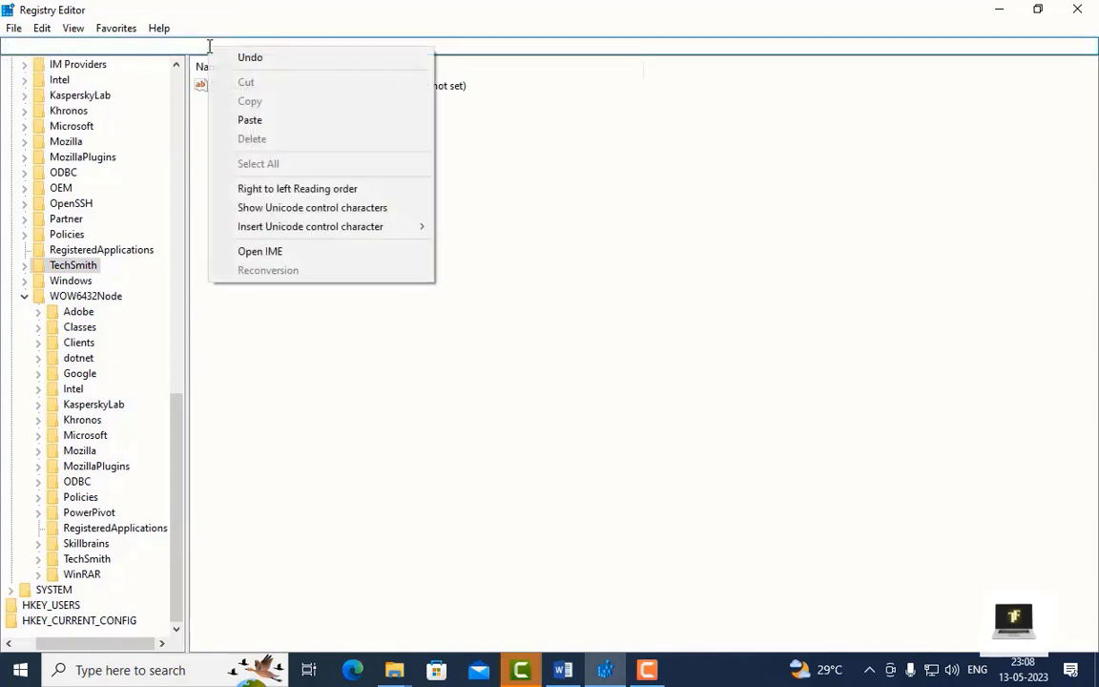
{"action": "left_click", "coordinate": [241, 122]}
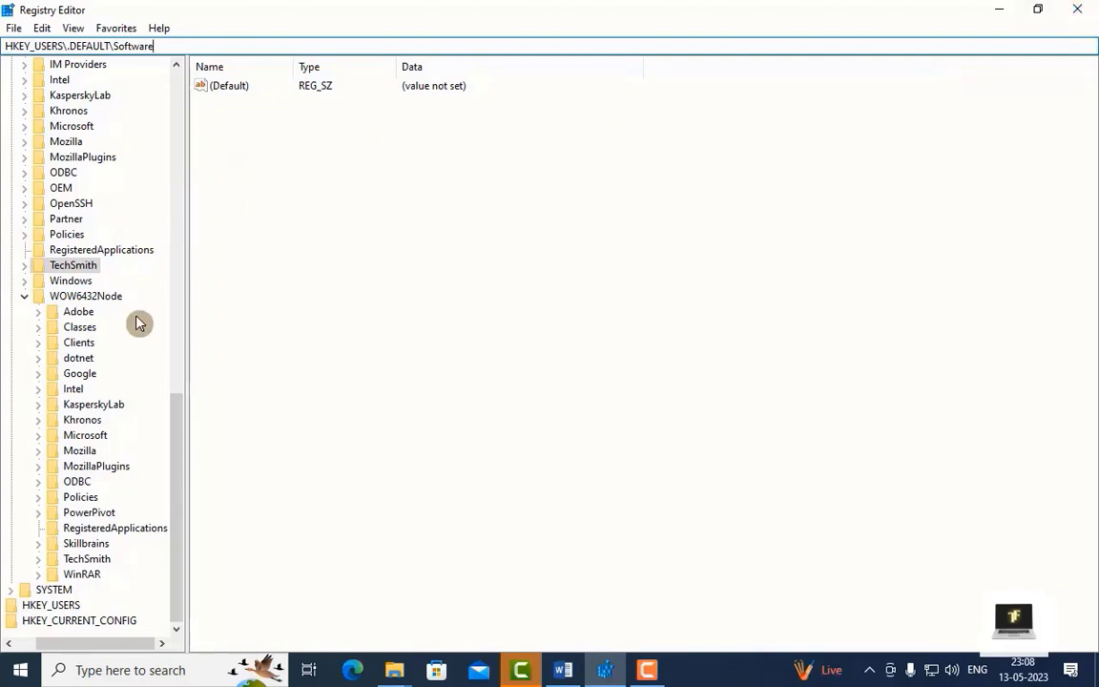
Look through the registry key tree for leftover app entries and close the Registry Editor.
{"action": "scroll", "coordinate": [139, 322], "scroll_direction": "up", "scroll_amount": 4}
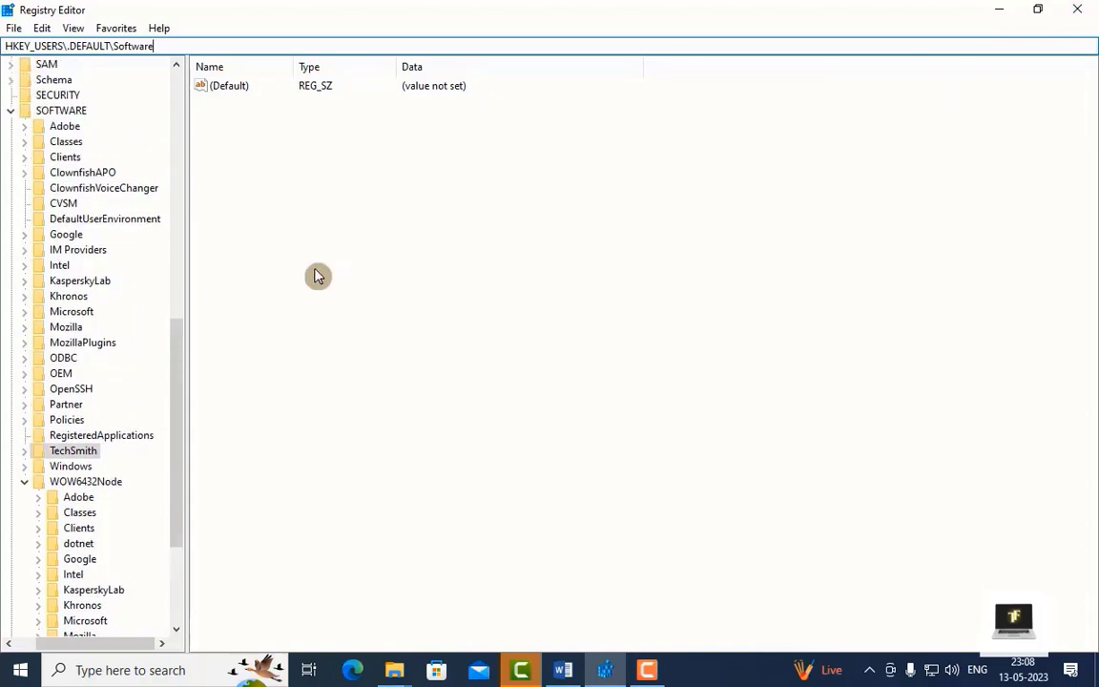
{"action": "scroll", "coordinate": [93, 219], "scroll_direction": "up", "scroll_amount": 1}
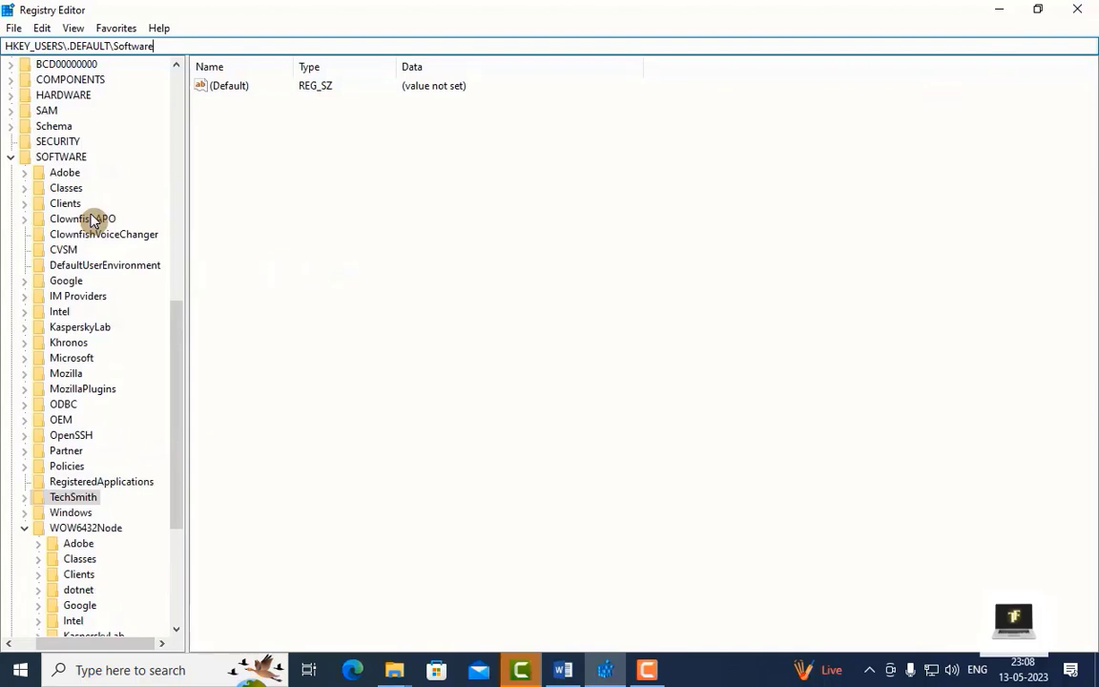
{"action": "scroll", "coordinate": [127, 248], "scroll_direction": "down", "scroll_amount": 4}
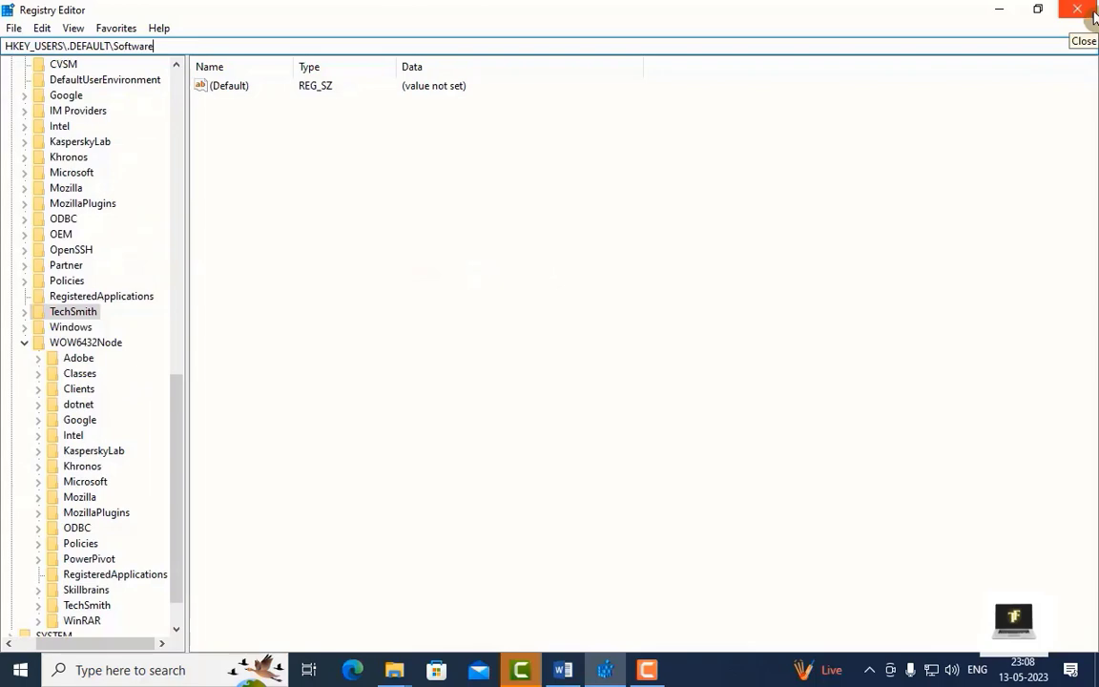
{"action": "left_click", "coordinate": [1093, 15]}
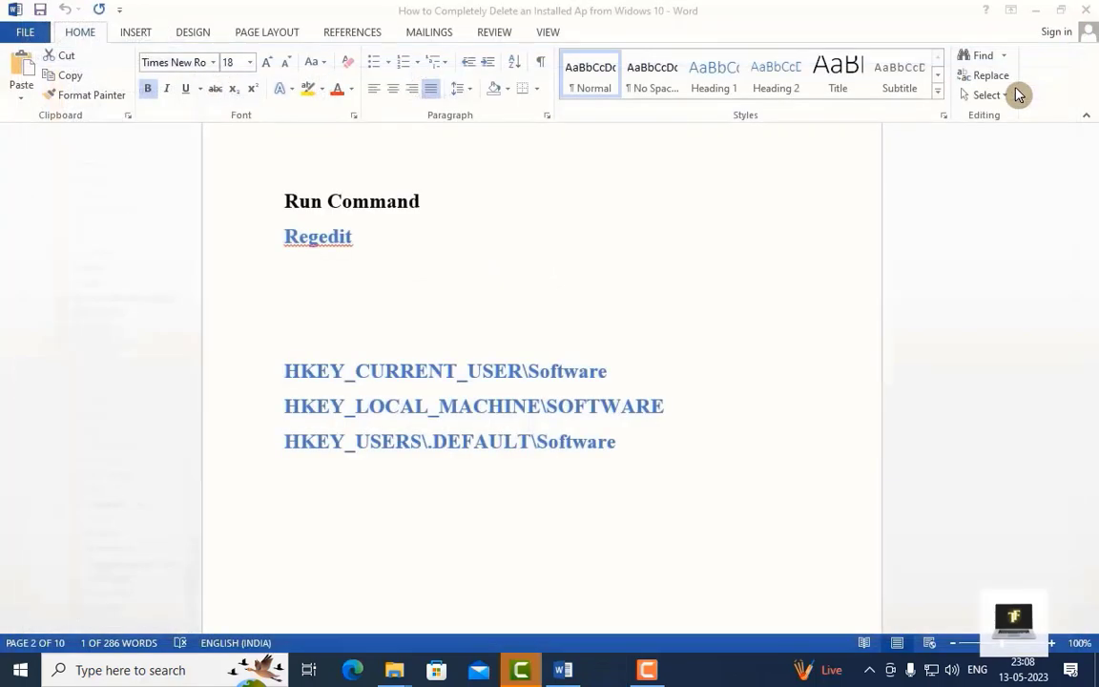
{"action": "scroll", "coordinate": [725, 389], "scroll_direction": "down", "scroll_amount": 10}
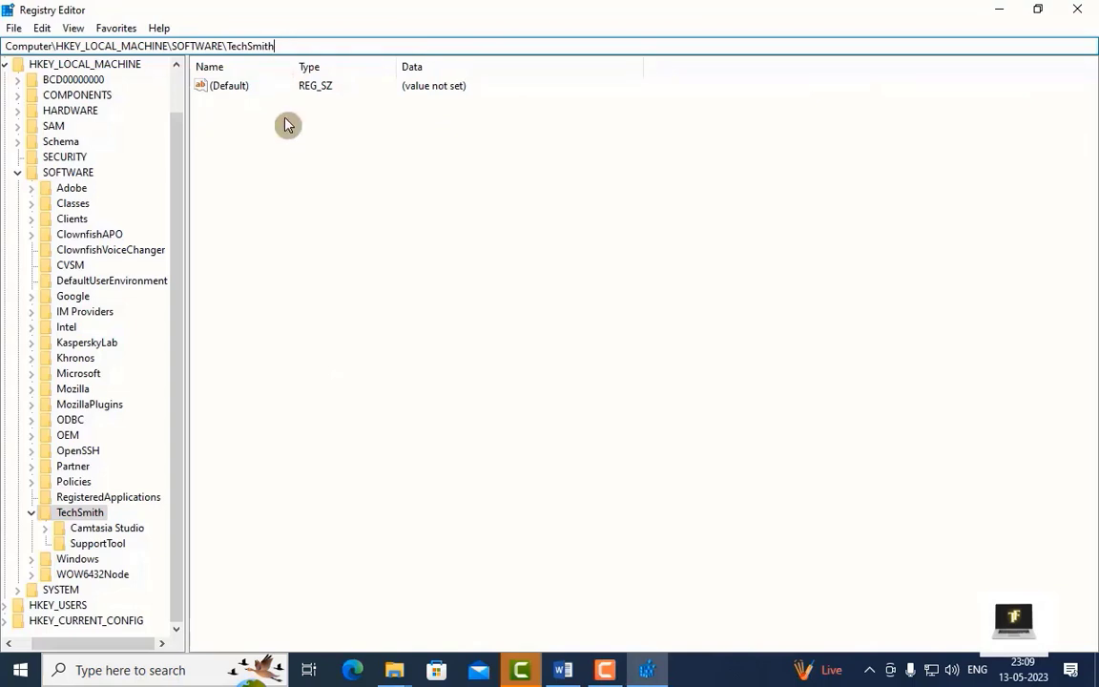
Switch to the Word document and copy the HKEY_LOCAL_MACHINE\SOFTWARE\Wow6432Node line.
{"action": "left_click", "coordinate": [508, 601]}
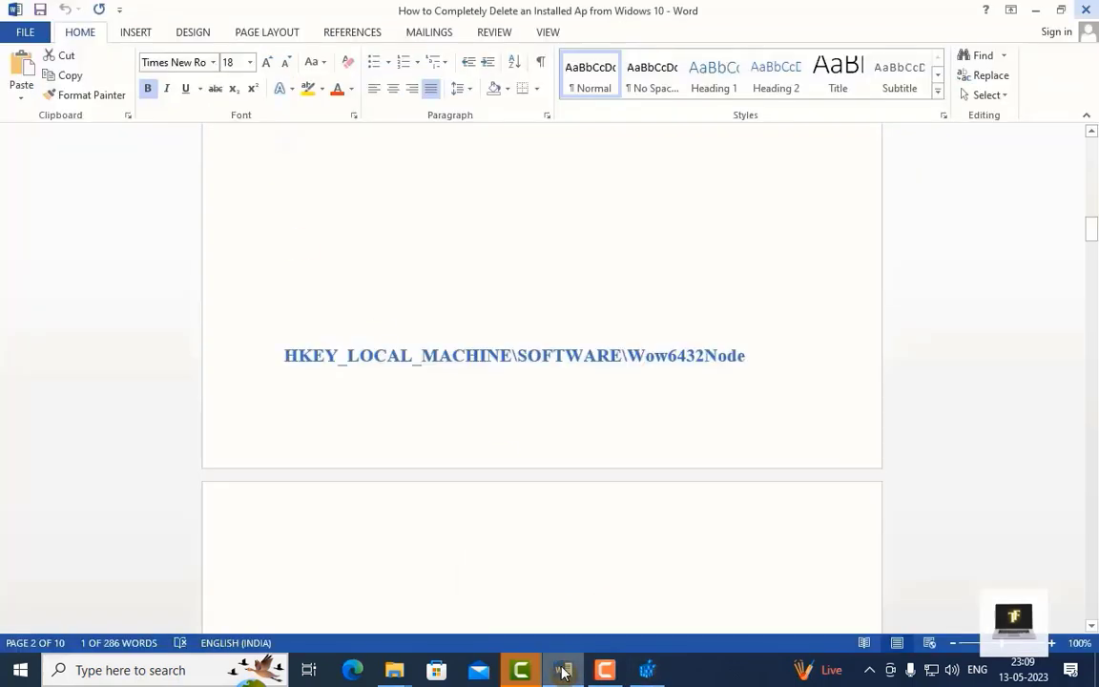
{"action": "left_click", "coordinate": [284, 352]}
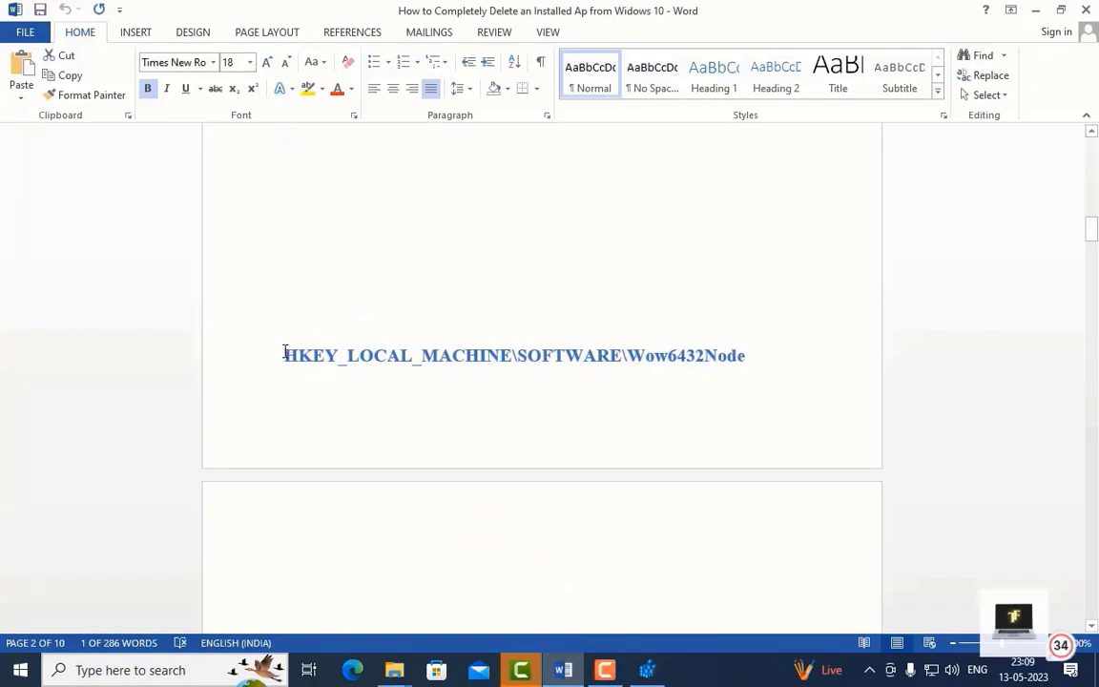
{"action": "left_click_drag", "start_coordinate": [285, 352], "coordinate": [714, 357]}
{"action": "right_click", "coordinate": [690, 363]}
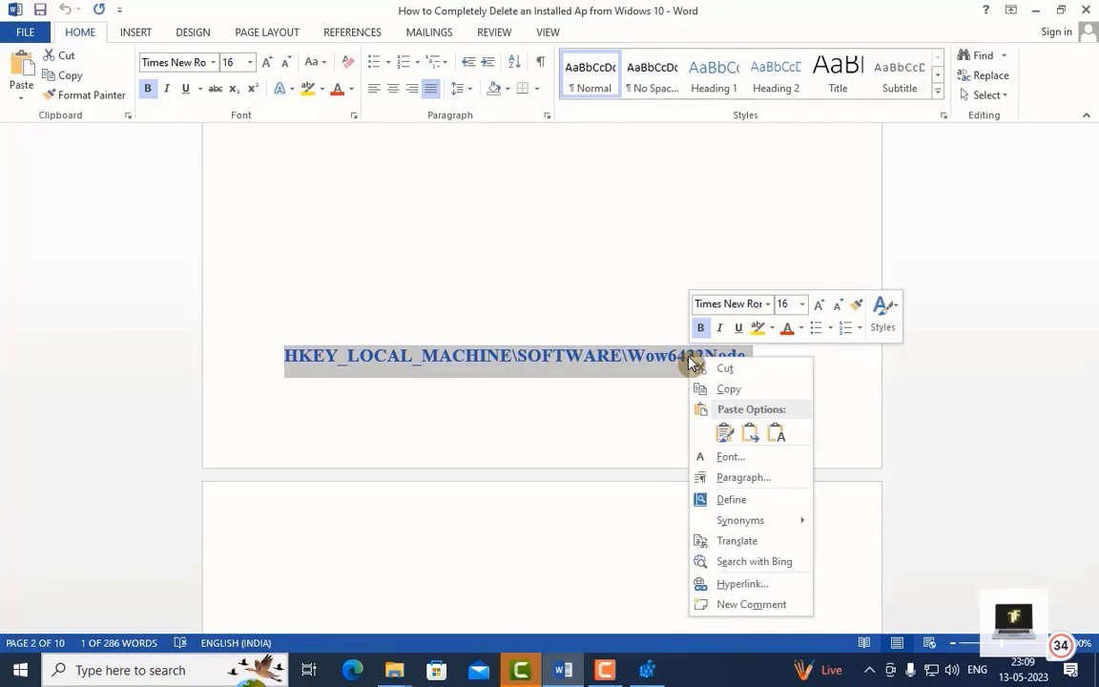
{"action": "left_click", "coordinate": [729, 392]}
{"action": "left_click", "coordinate": [623, 355]}
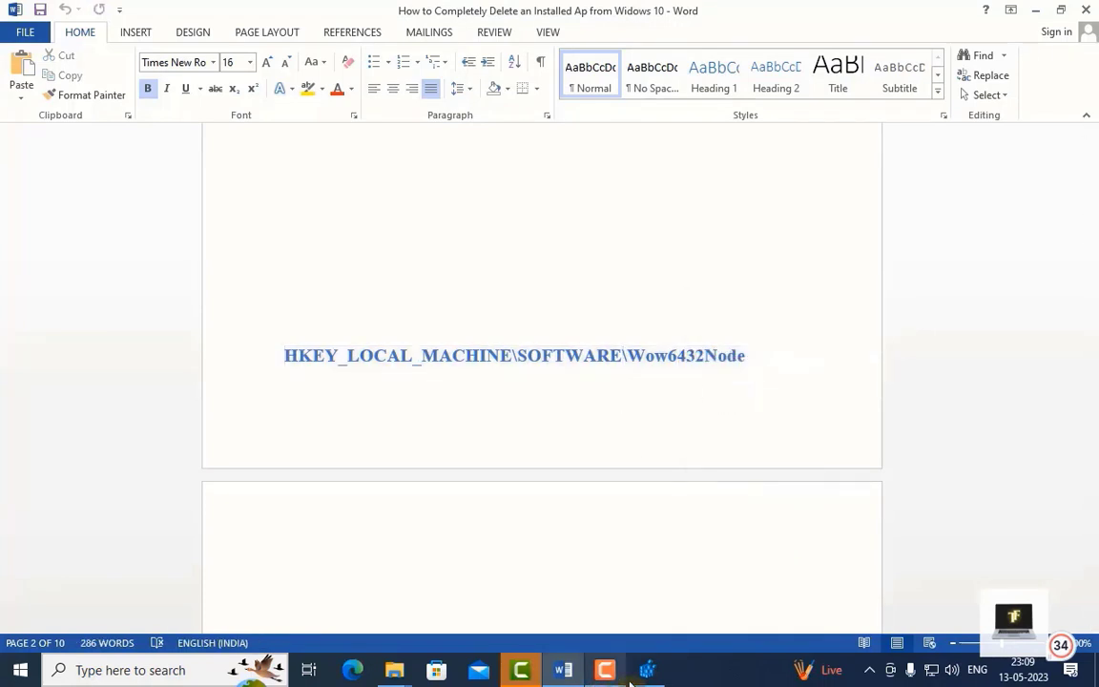
Switch to the Registry Editor and go to the copied key path HKEY_LOCAL_MACHINE\SOFTWARE\Wow6432Node.
{"action": "left_click", "coordinate": [649, 671]}
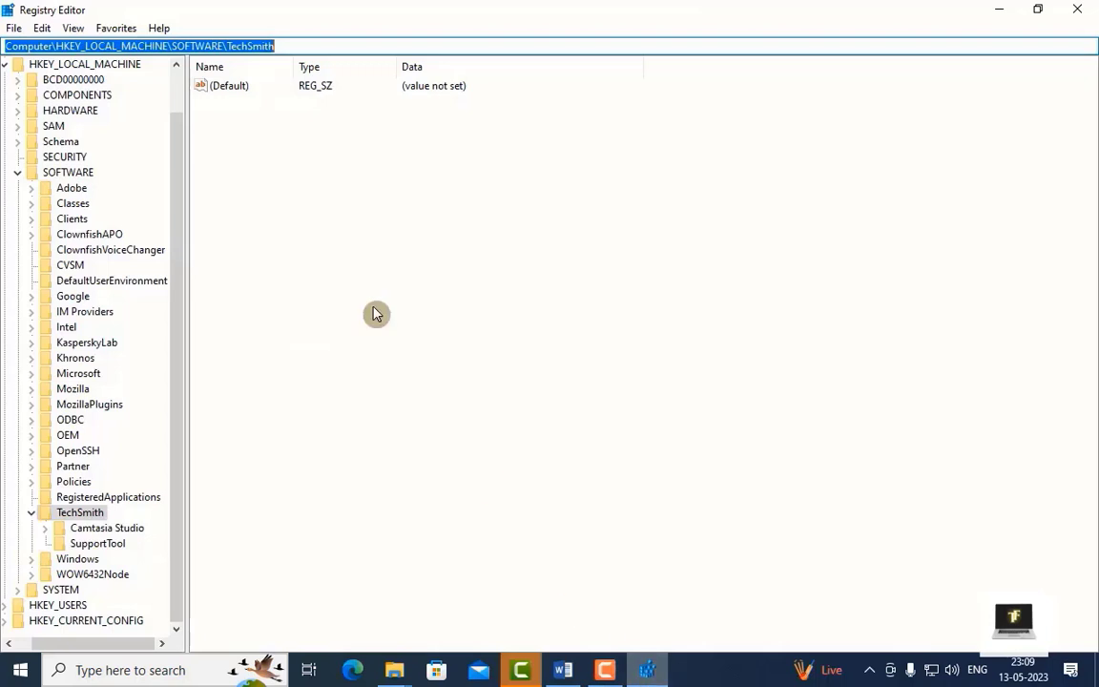
{"action": "right_click", "coordinate": [208, 45]}
{"action": "left_click", "coordinate": [245, 117]}
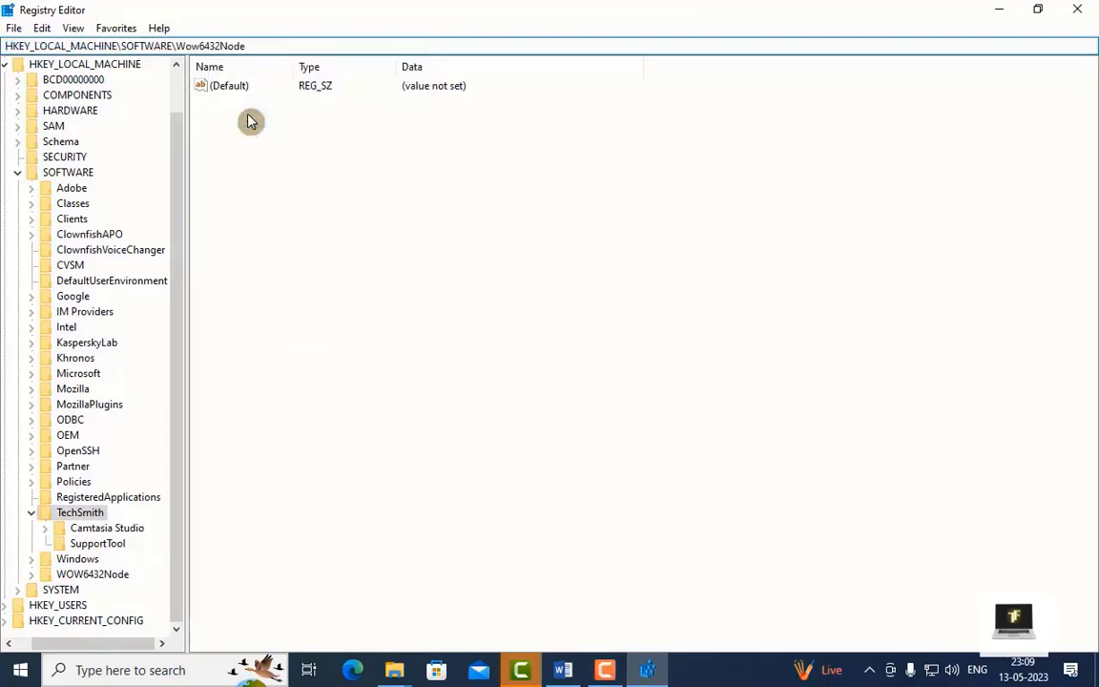
{"action": "key", "text": "Return"}
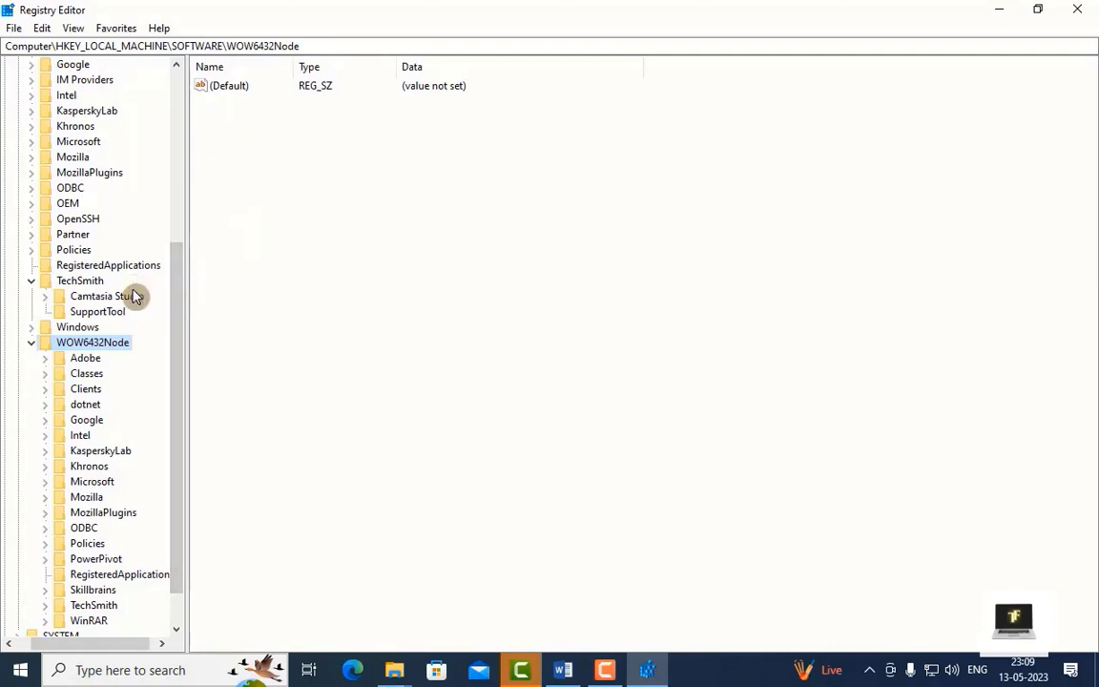
Look through the WOW6432Node subkeys for leftover app entries and close the Registry Editor.
{"action": "scroll", "coordinate": [141, 297], "scroll_direction": "up", "scroll_amount": 1}
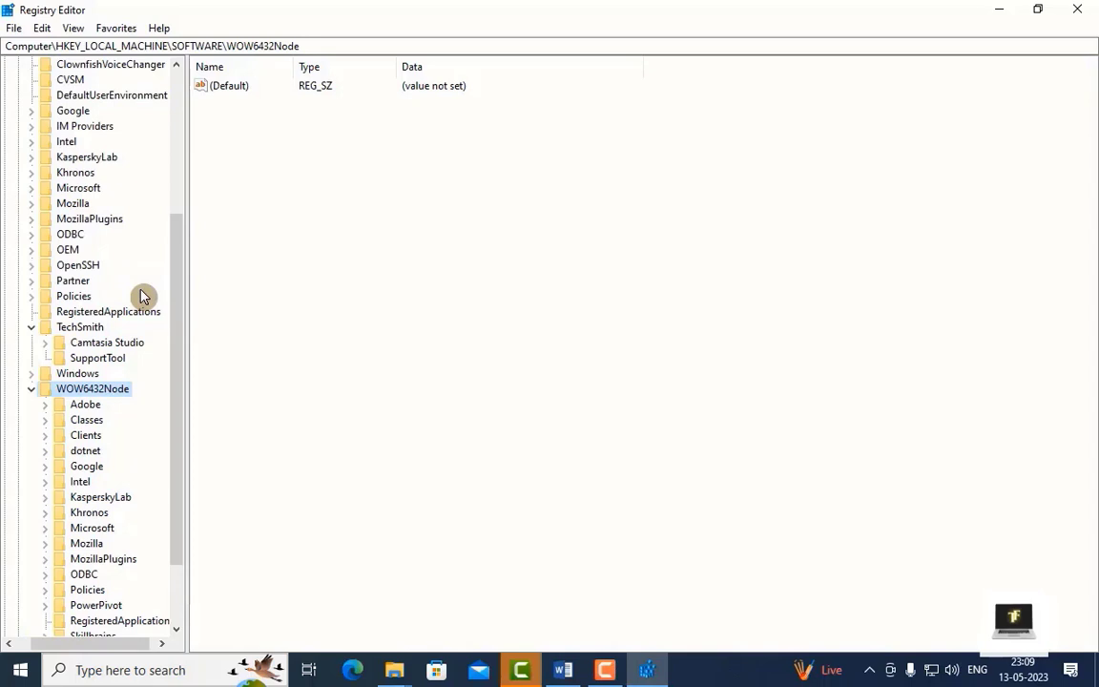
{"action": "scroll", "coordinate": [141, 296], "scroll_direction": "down", "scroll_amount": 2}
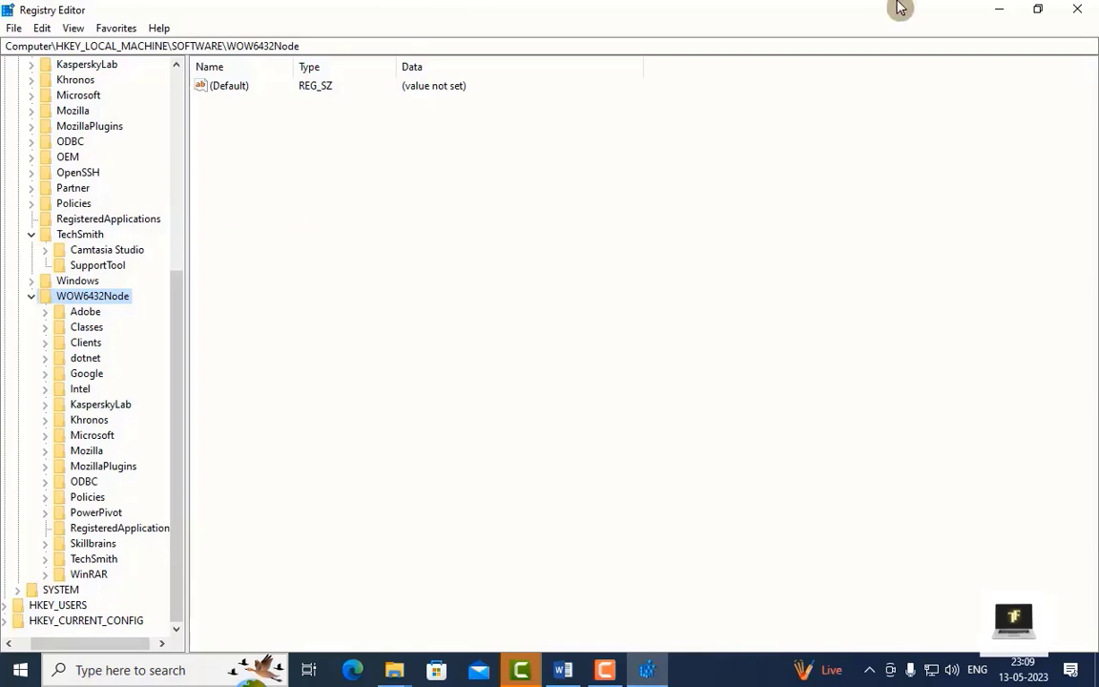
{"action": "left_click", "coordinate": [999, 9]}
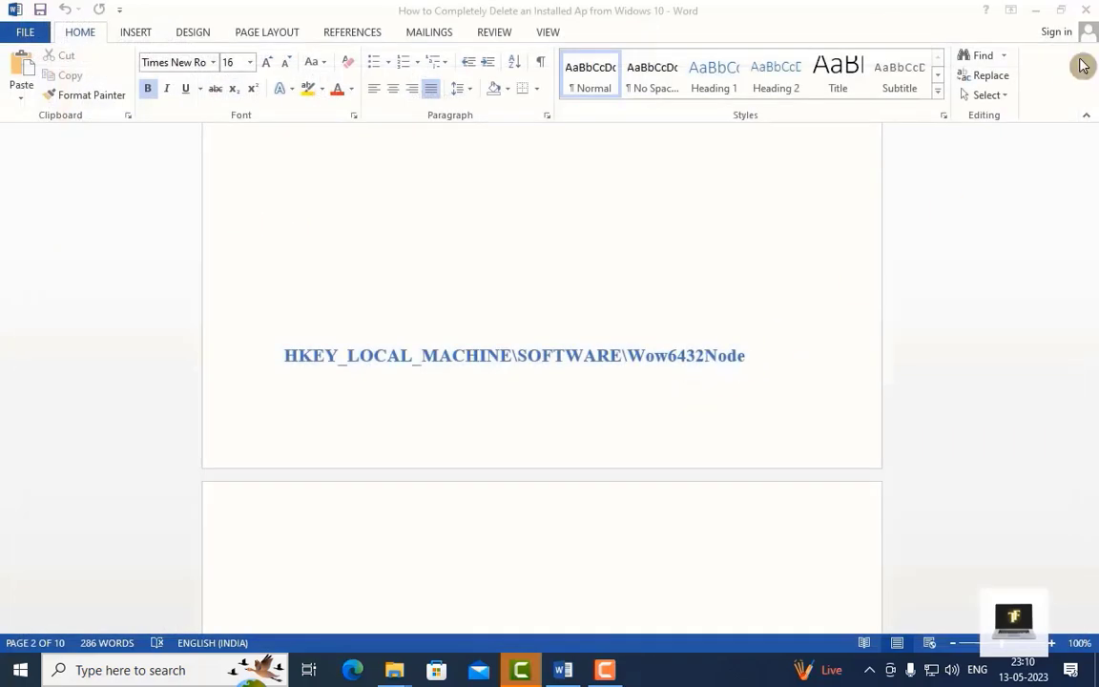
Bring up the Windows Run dialog and clear its previous entry.
{"action": "scroll", "coordinate": [718, 307], "scroll_direction": "down", "scroll_amount": 8}
{"action": "scroll", "coordinate": [718, 309], "scroll_direction": "down", "scroll_amount": 6}
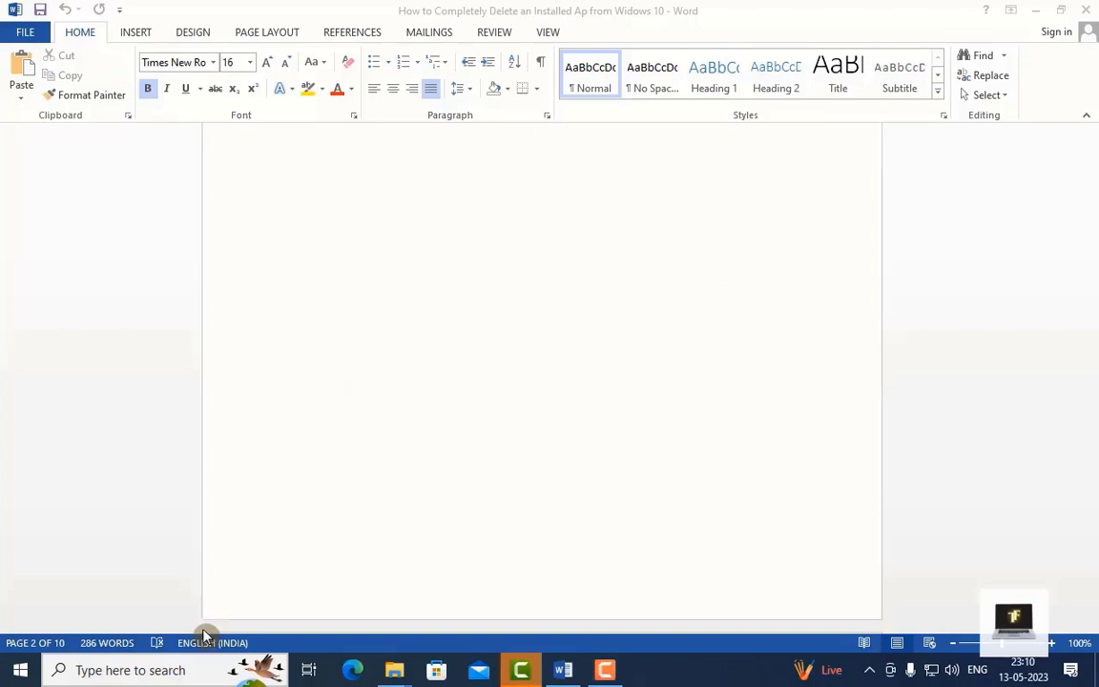
{"action": "left_click", "coordinate": [100, 673]}
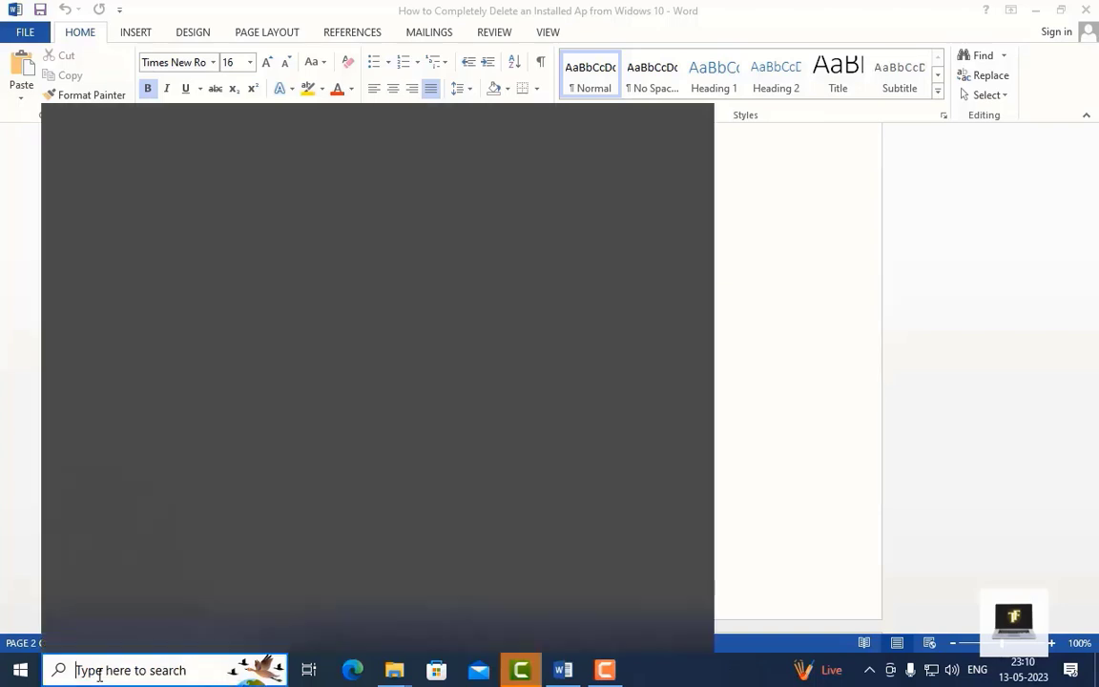
{"action": "left_click", "coordinate": [760, 343]}
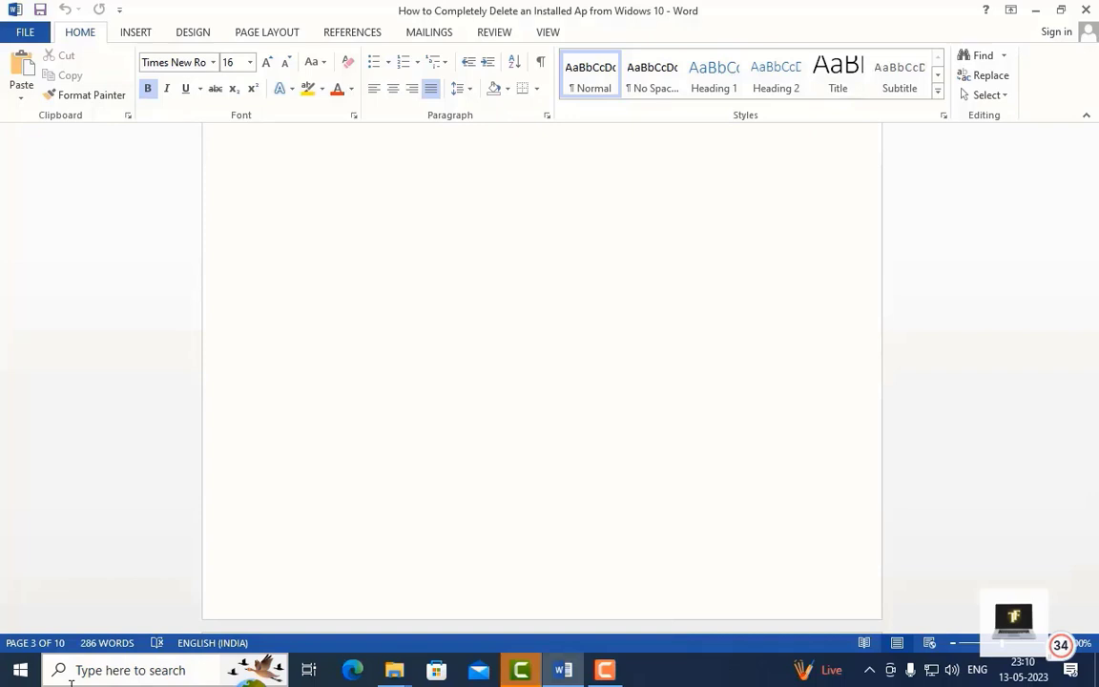
{"action": "key", "text": "super+r"}
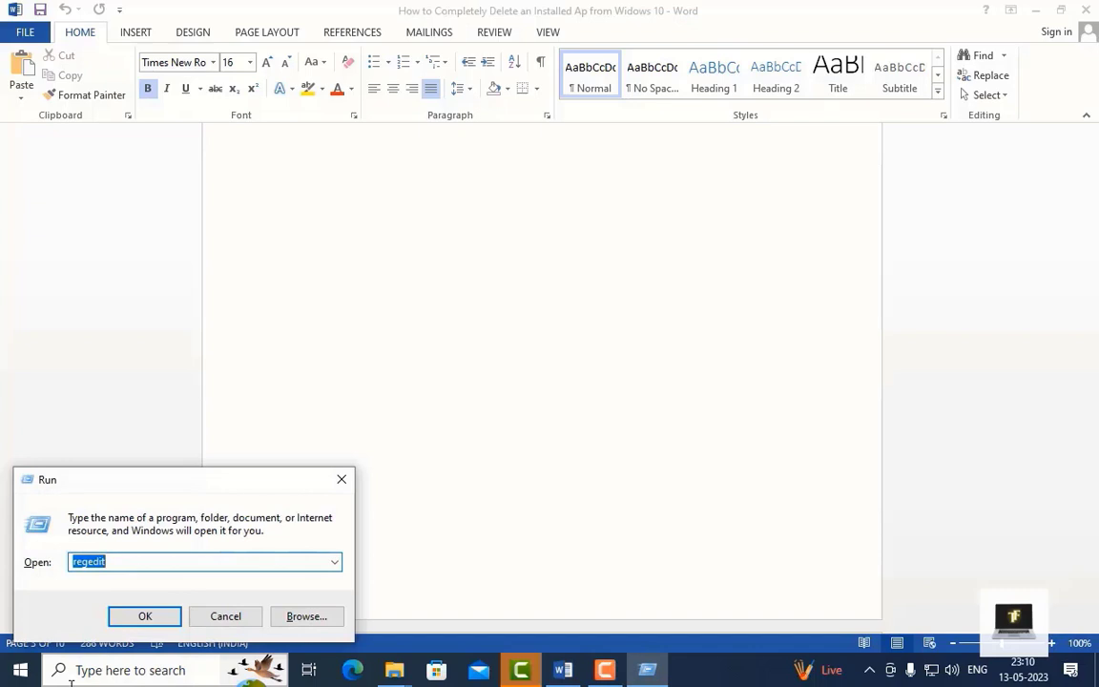
{"action": "key", "text": "BackSpace"}
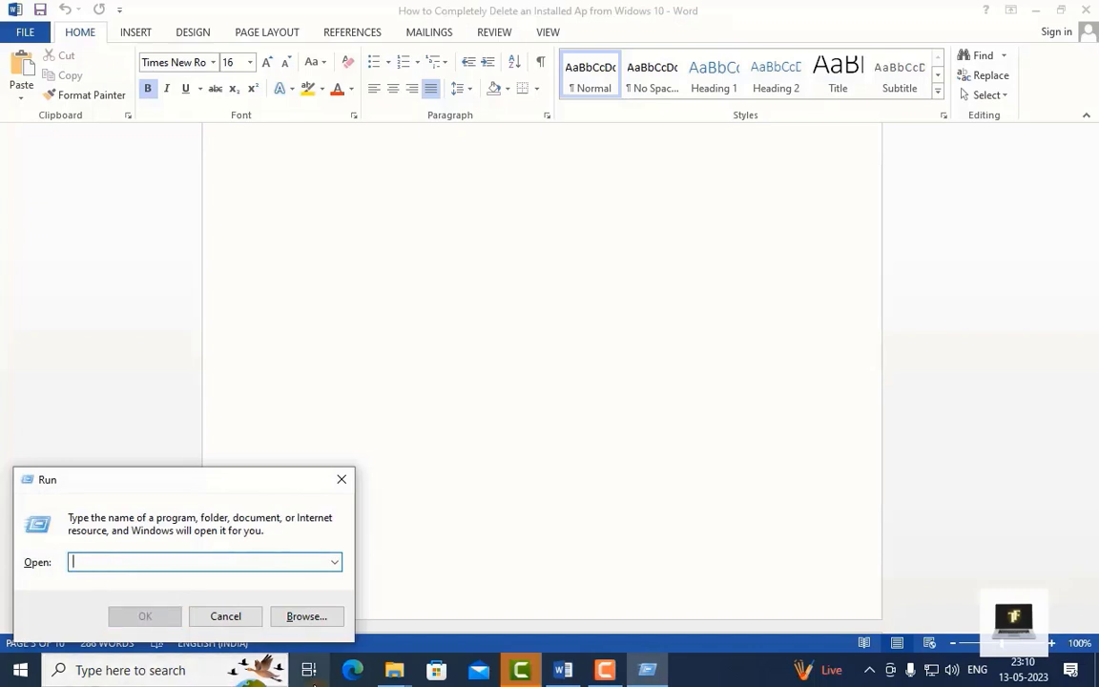
Switch to the Word document and try to copy the word temp above the %temp% line.
{"action": "left_click", "coordinate": [560, 674]}
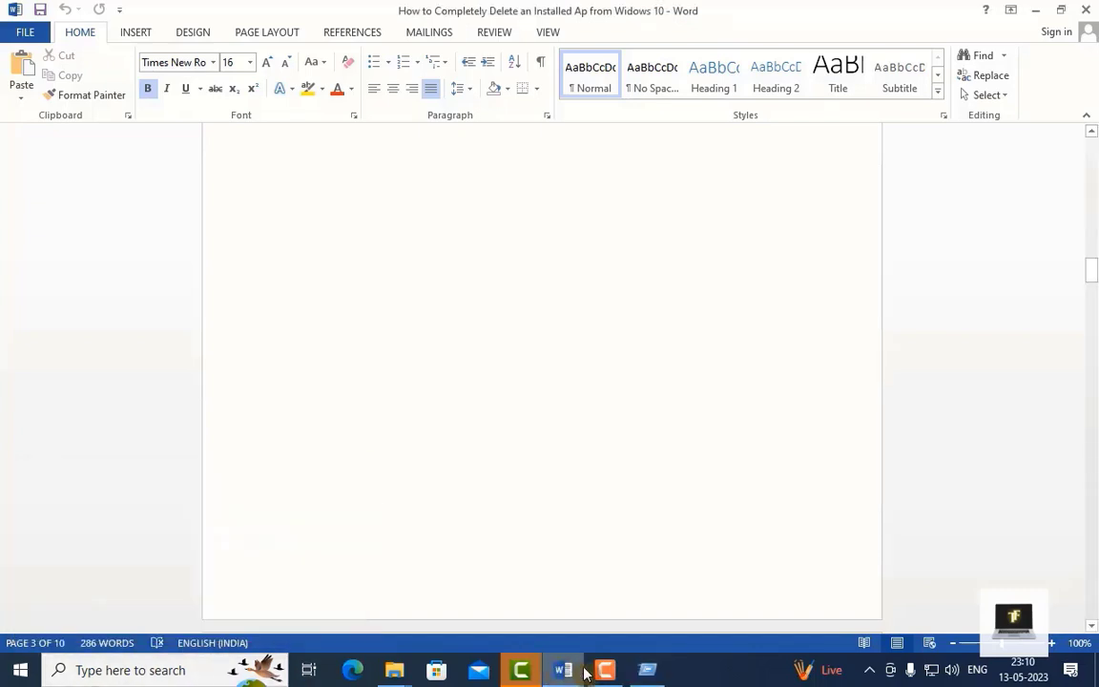
{"action": "scroll", "coordinate": [434, 373], "scroll_direction": "up", "scroll_amount": 3}
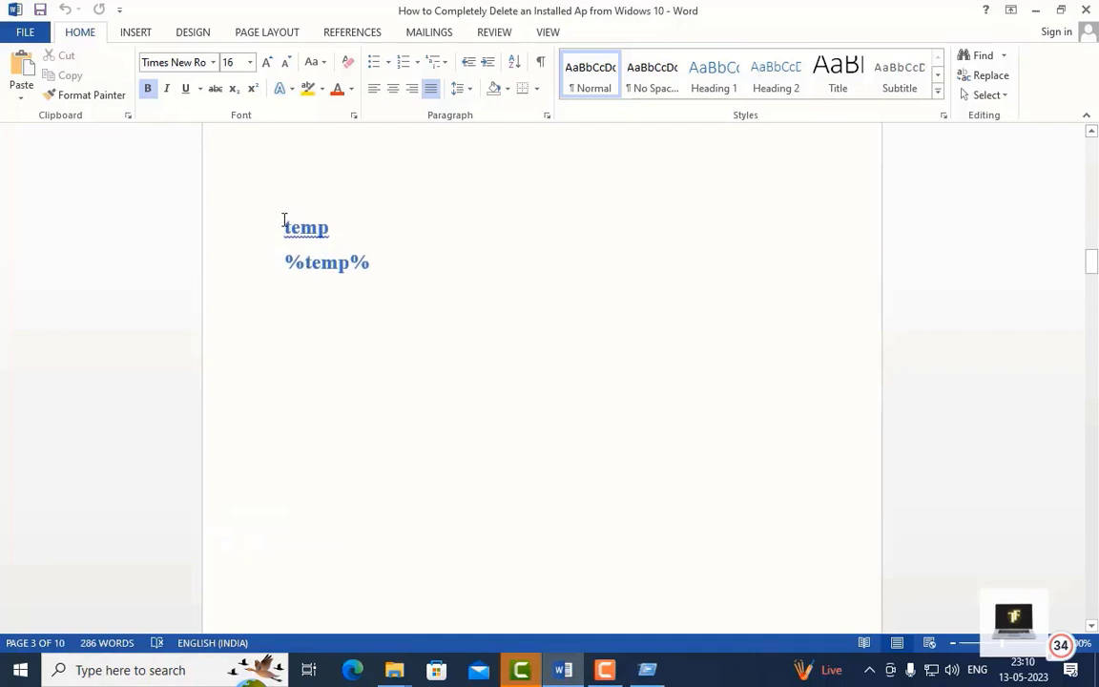
{"action": "left_click_drag", "start_coordinate": [284, 227], "coordinate": [327, 229]}
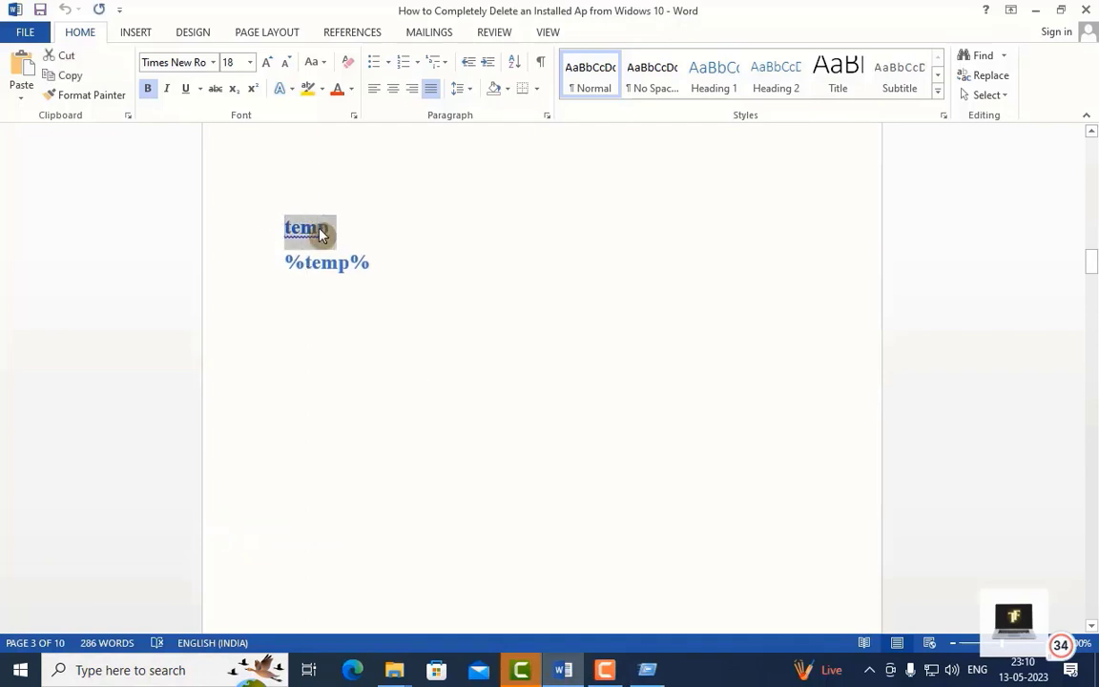
{"action": "right_click", "coordinate": [322, 235]}
{"action": "right_click", "coordinate": [311, 246]}
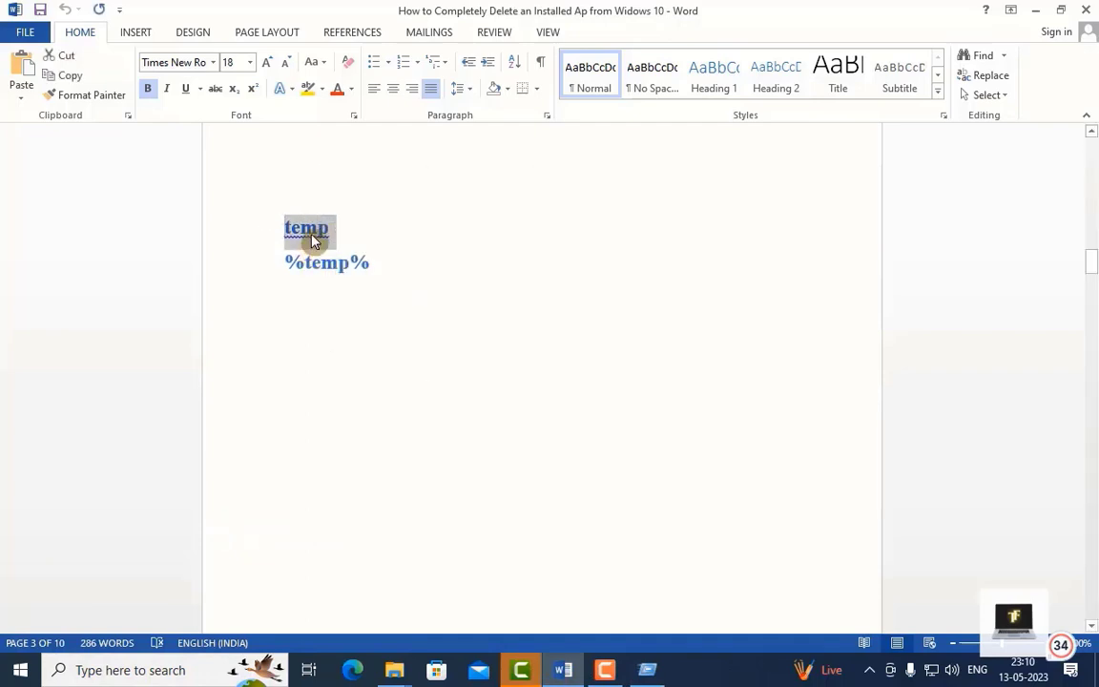
{"action": "right_click", "coordinate": [313, 237]}
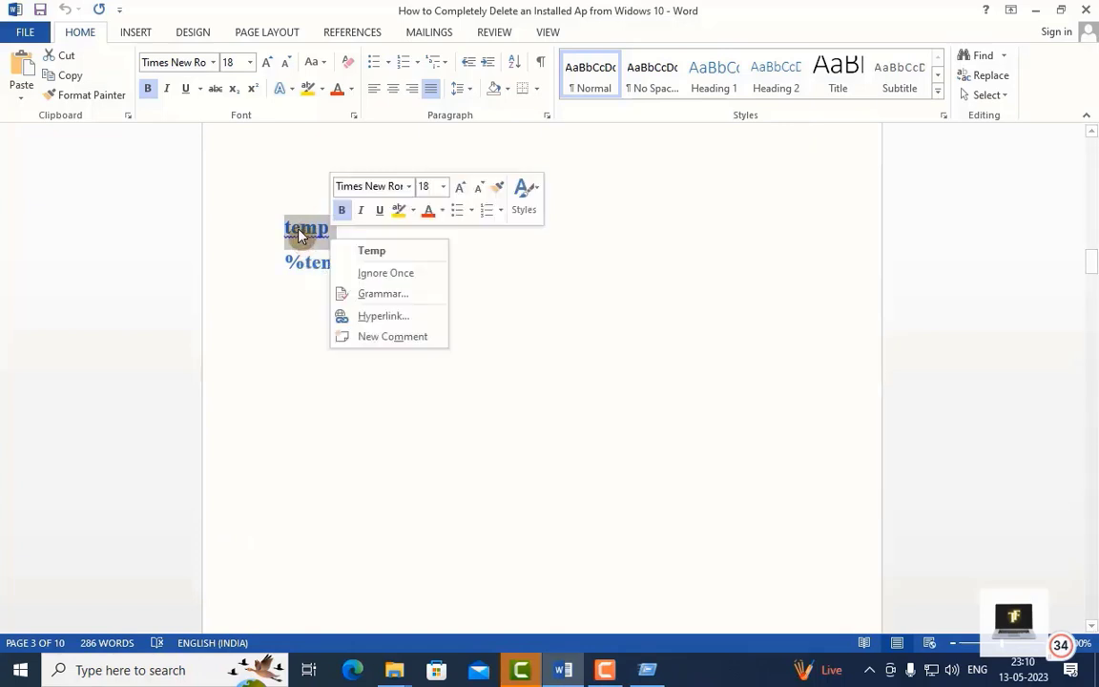
{"action": "left_click", "coordinate": [280, 292]}
{"action": "left_click", "coordinate": [353, 558]}
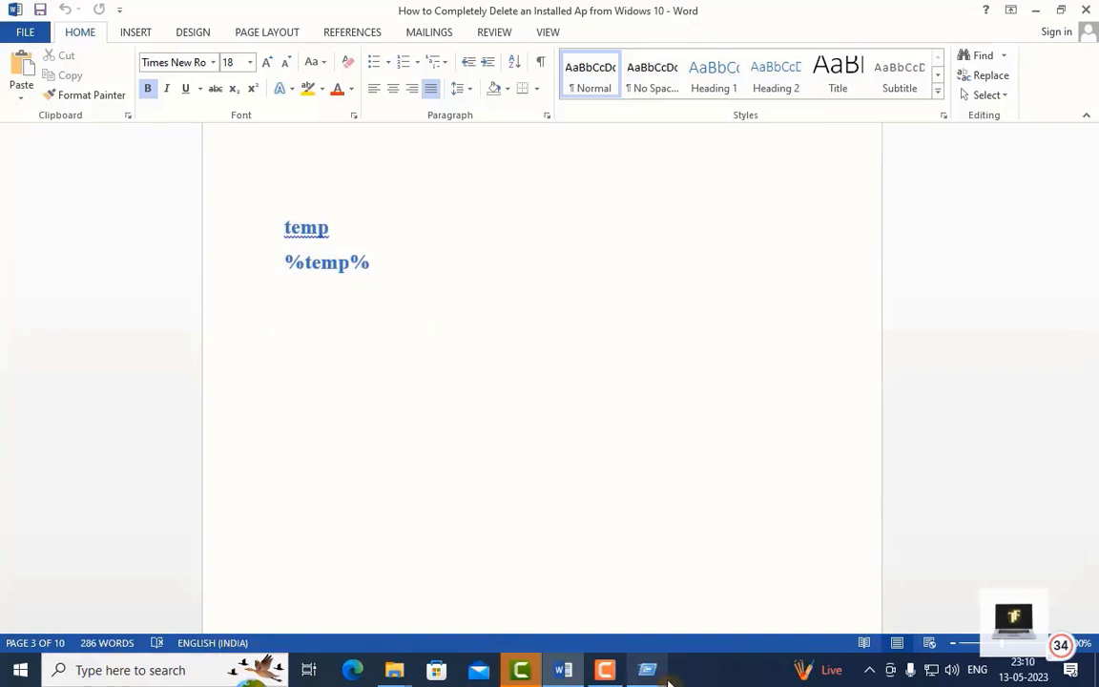
Open the Windows Temp folder by running temp from the Run dialog, and select all its items before clearing the selection.
{"action": "key", "text": "super+r"}
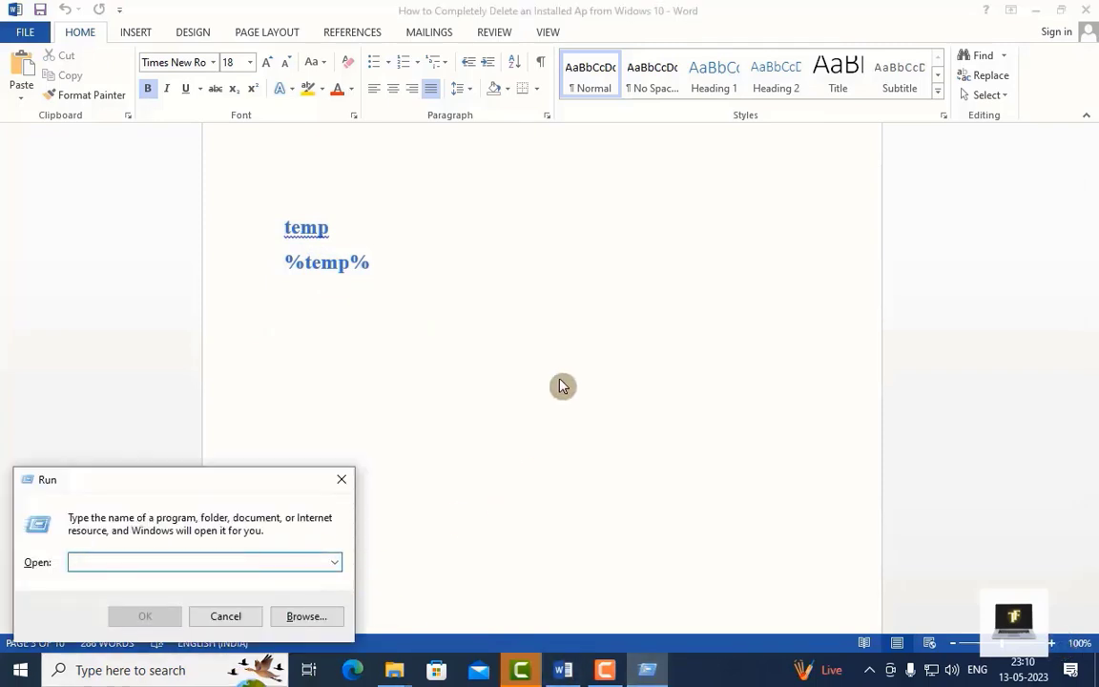
{"action": "type", "text": "temp"}
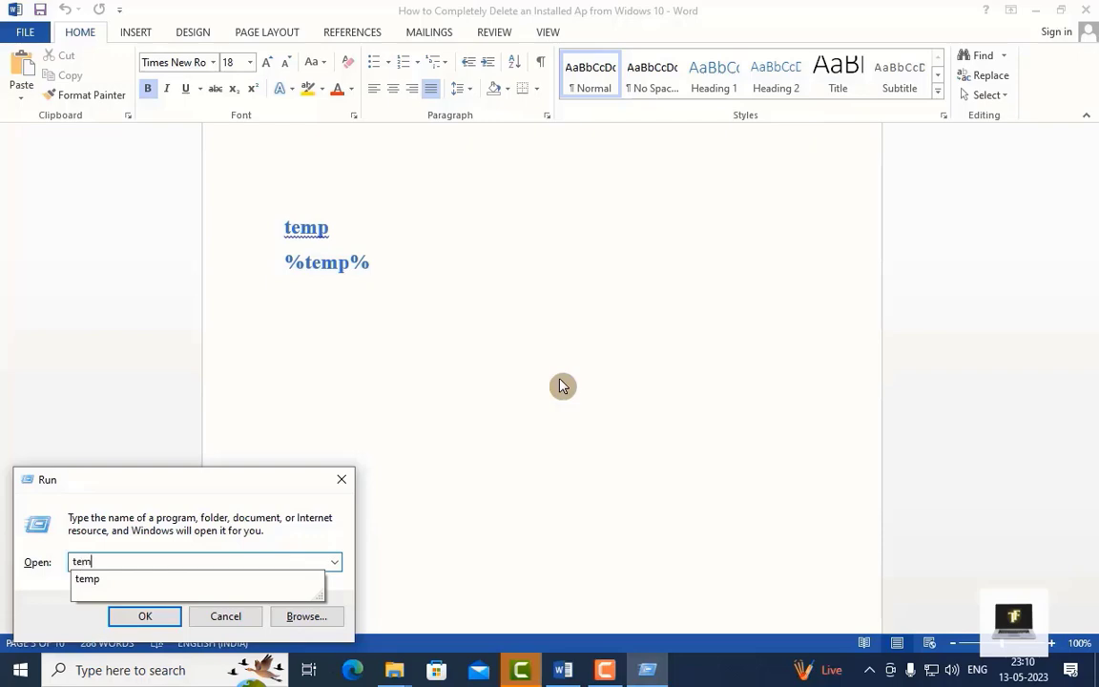
{"action": "left_click", "coordinate": [143, 615]}
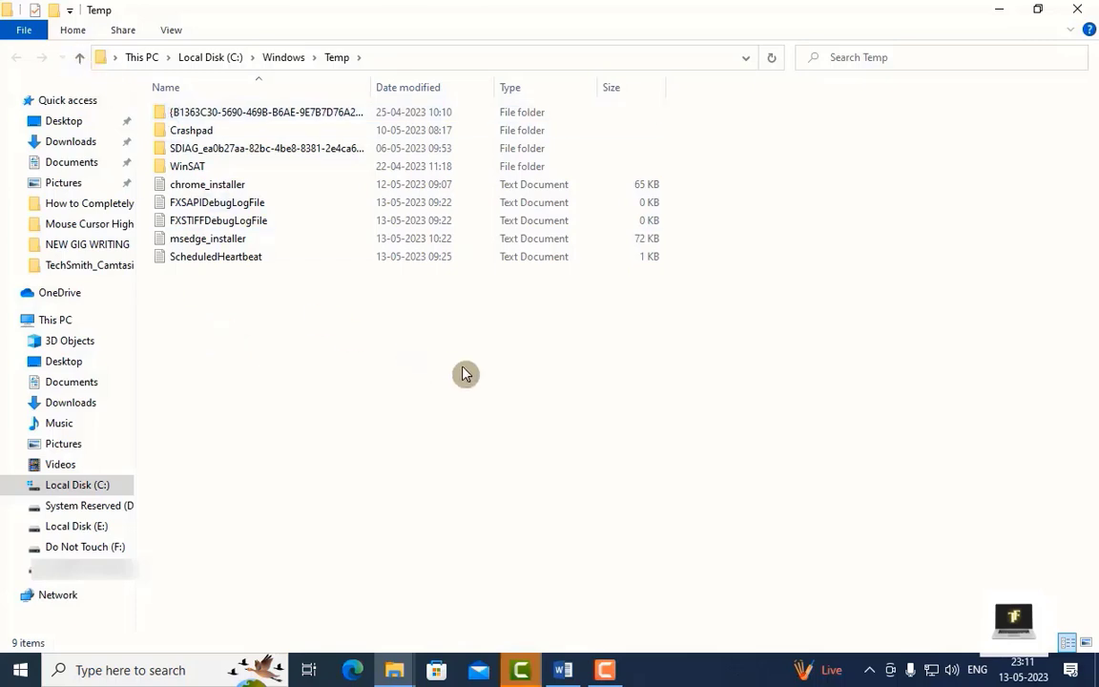
{"action": "key", "text": "ctrl+a"}
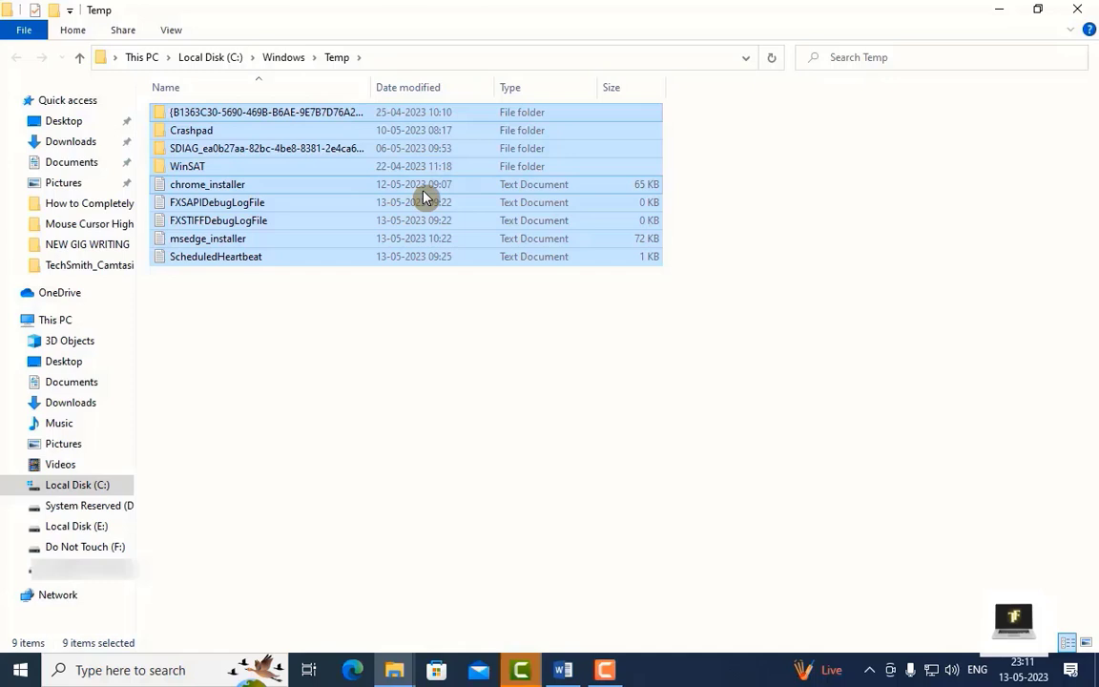
{"action": "left_click", "coordinate": [416, 334]}
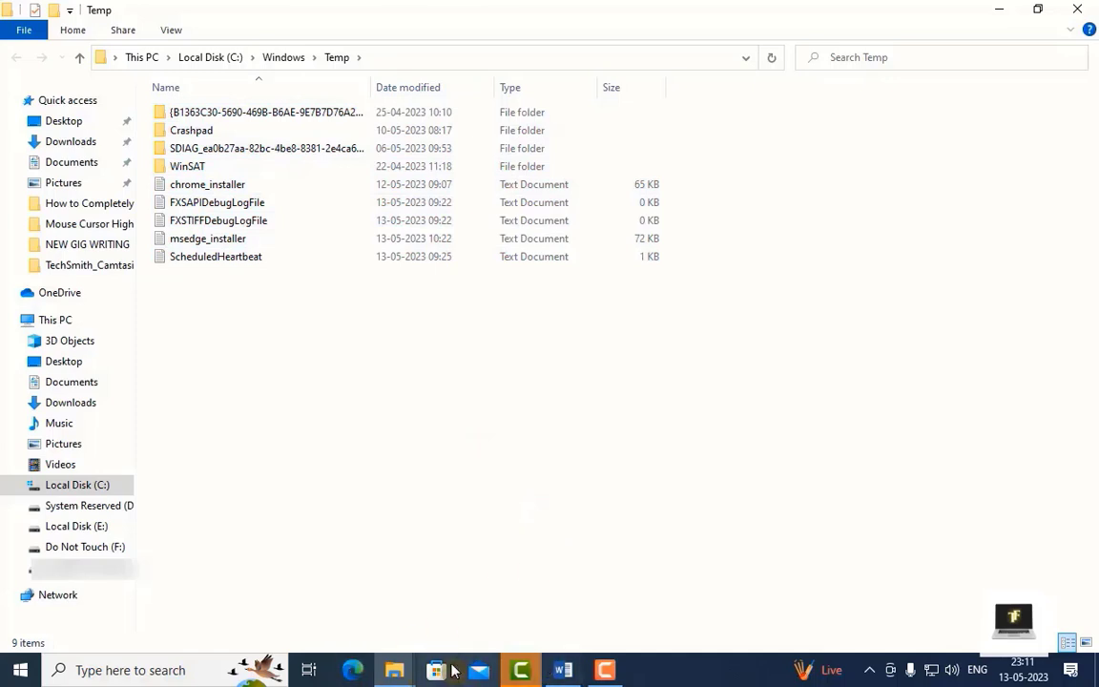
Open the user's AppData\Local\Temp folder by running %temp% from the Run dialog.
{"action": "left_click", "coordinate": [118, 667]}
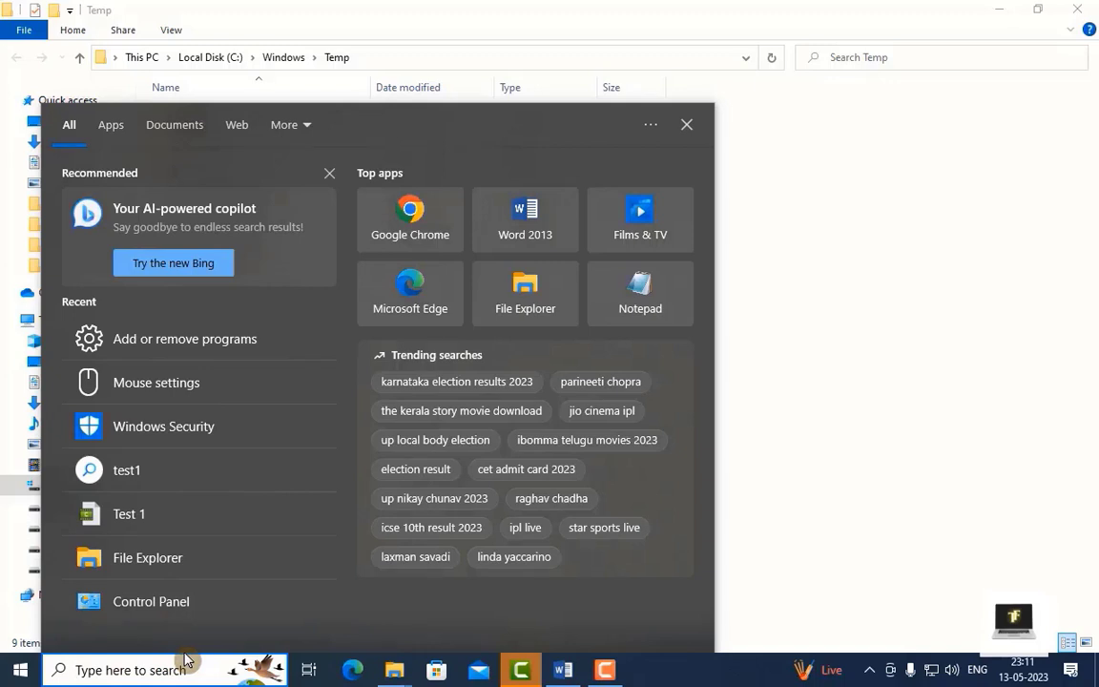
{"action": "key", "text": "super+r"}
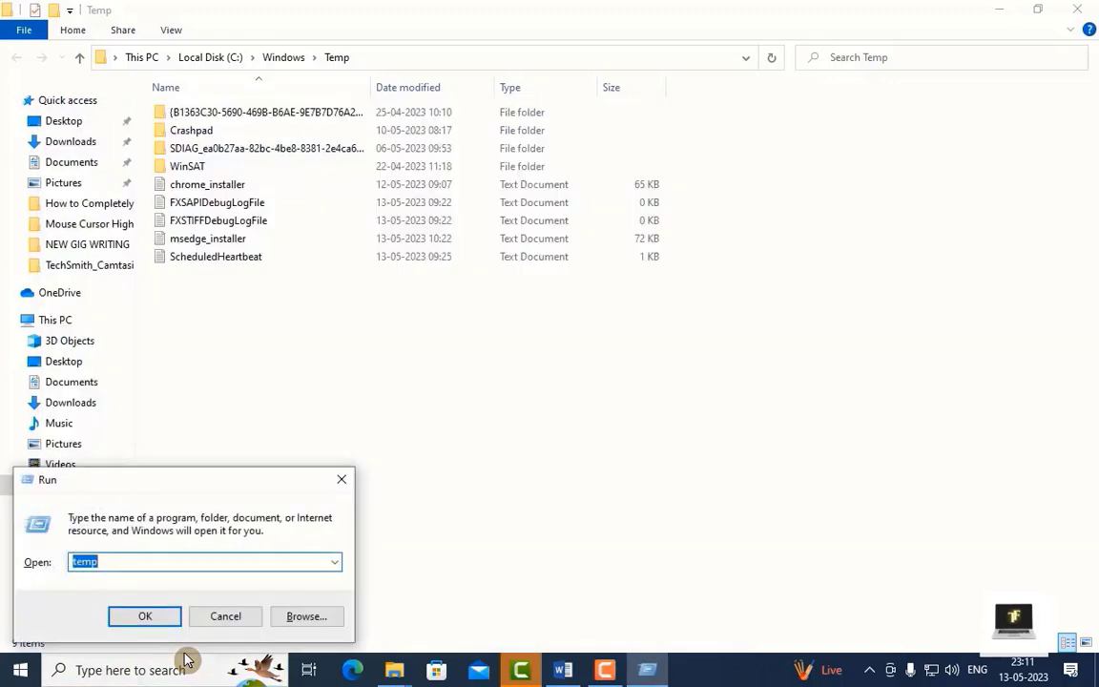
{"action": "left_click", "coordinate": [131, 566]}
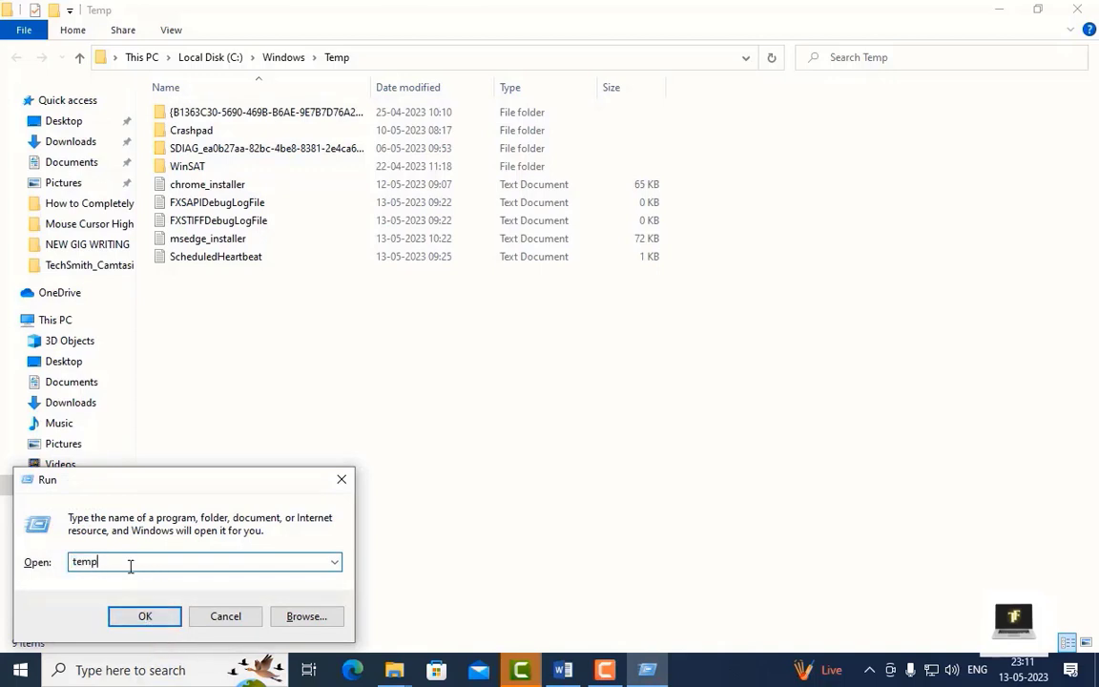
{"action": "key", "text": "BackSpace"}
{"action": "key", "text": "BackSpace"}
{"action": "key", "text": "BackSpace"}
{"action": "key", "text": "BackSpace"}
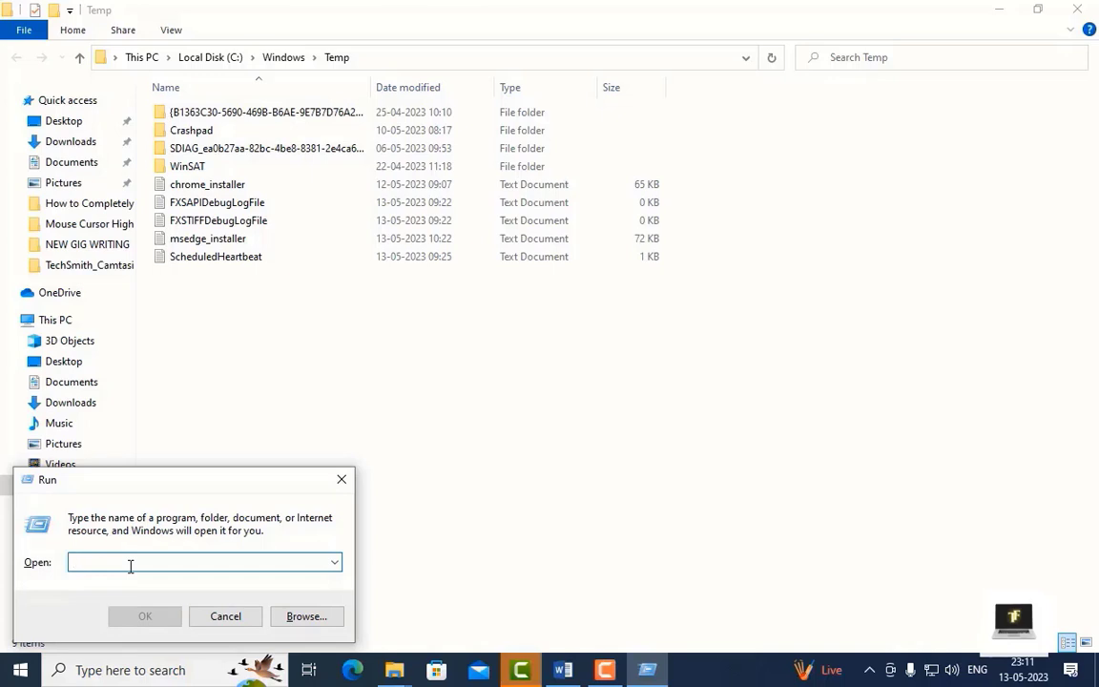
{"action": "type", "text": "%"}
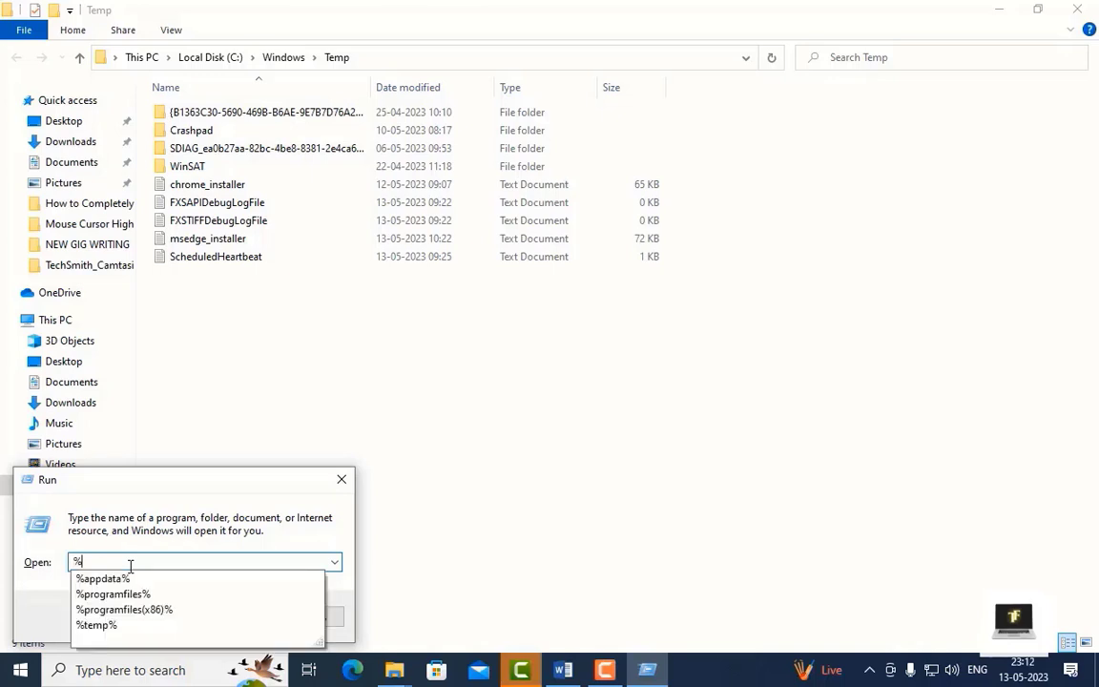
{"action": "type", "text": "temp"}
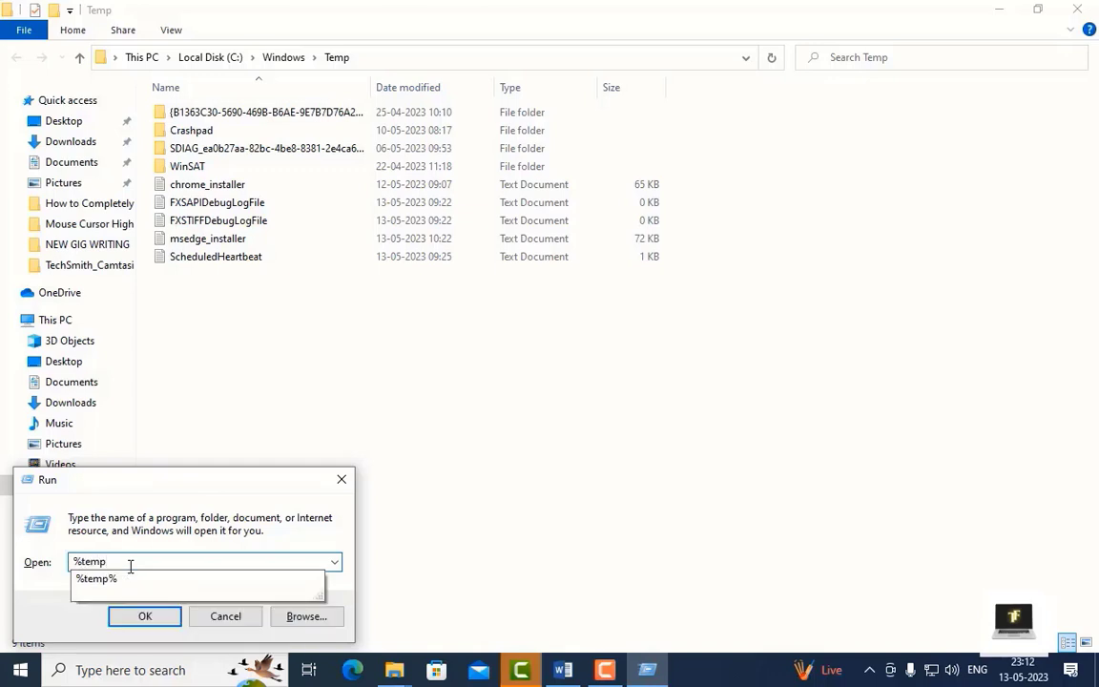
{"action": "type", "text": "%"}
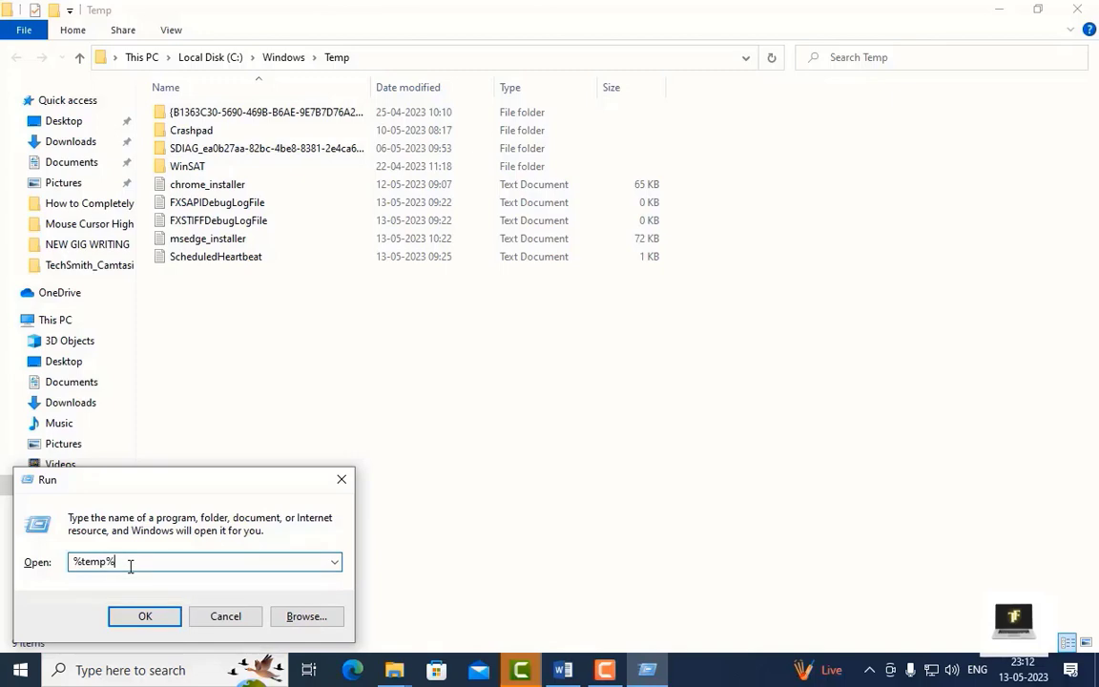
{"action": "left_click", "coordinate": [170, 622]}
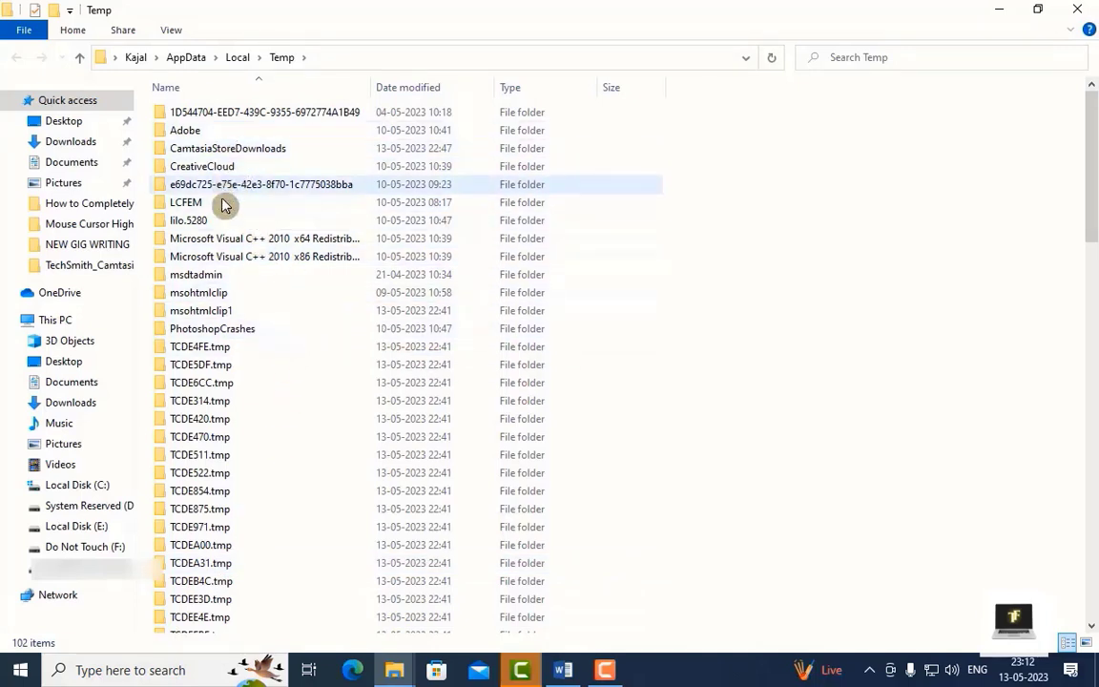
Look through the temporary files in the user's Temp folder, select all items and clear the selection.
{"action": "scroll", "coordinate": [216, 248], "scroll_direction": "down", "scroll_amount": 4}
{"action": "scroll", "coordinate": [207, 374], "scroll_direction": "down", "scroll_amount": 20}
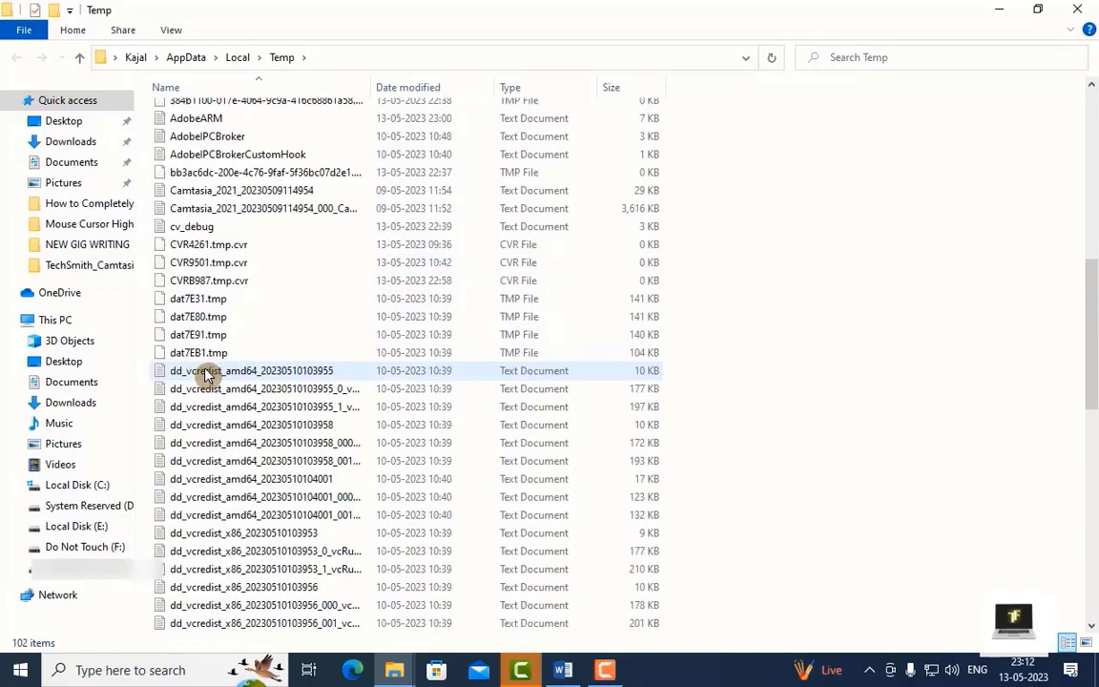
{"action": "scroll", "coordinate": [207, 374], "scroll_direction": "down", "scroll_amount": 3}
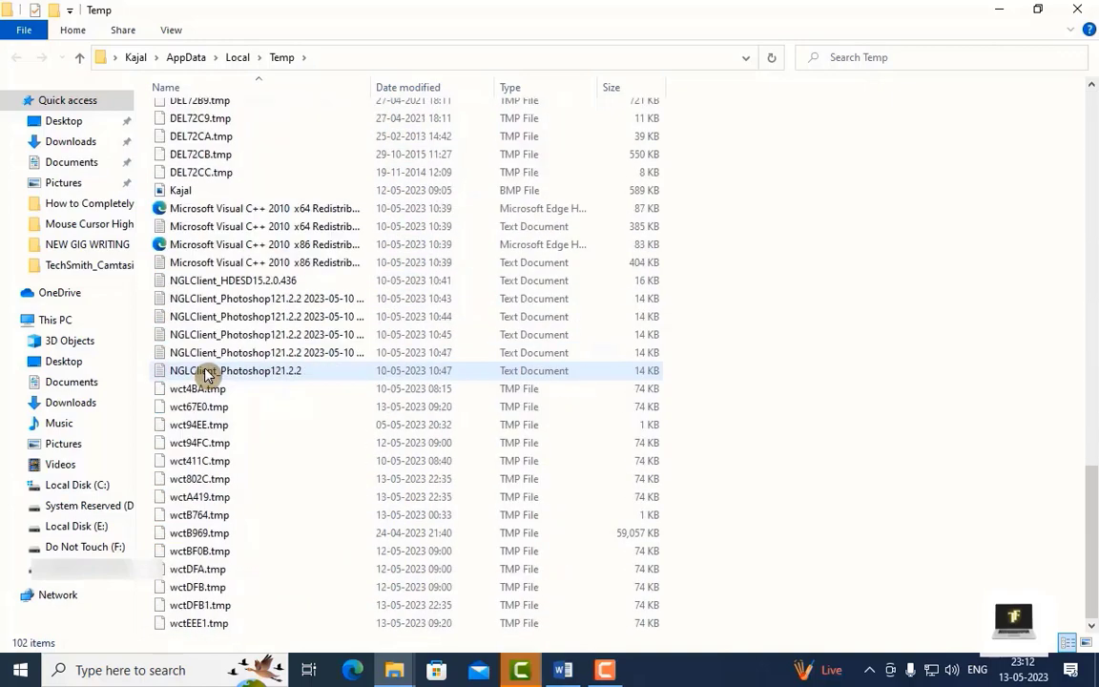
{"action": "scroll", "coordinate": [207, 373], "scroll_direction": "up", "scroll_amount": 15}
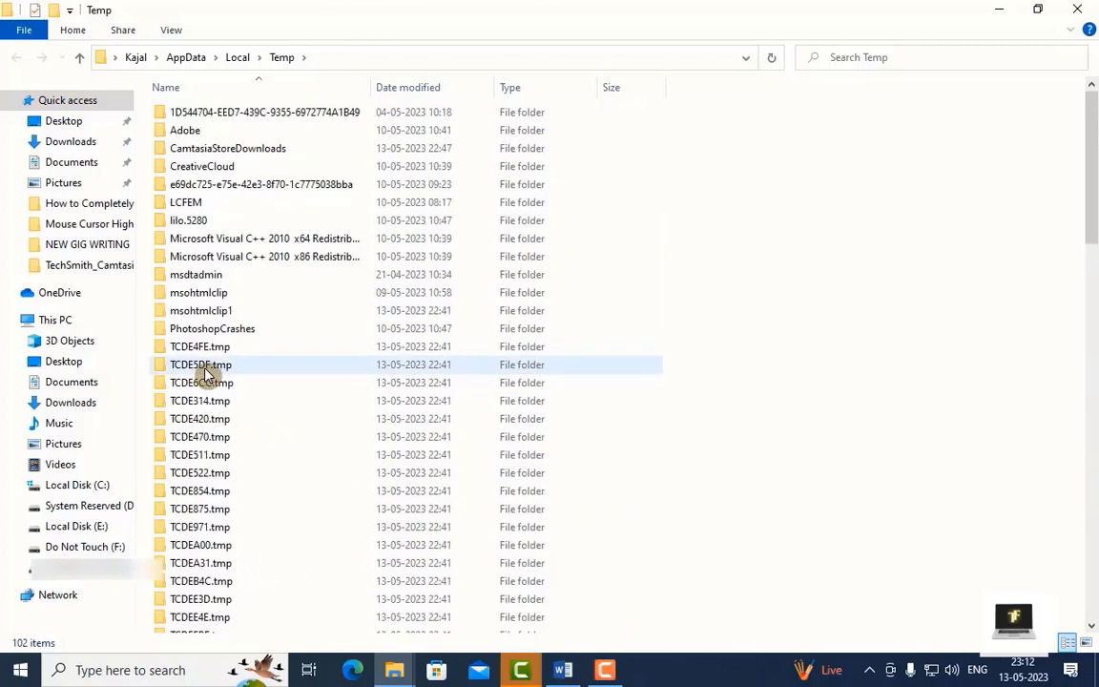
{"action": "key", "text": "ctrl+a"}
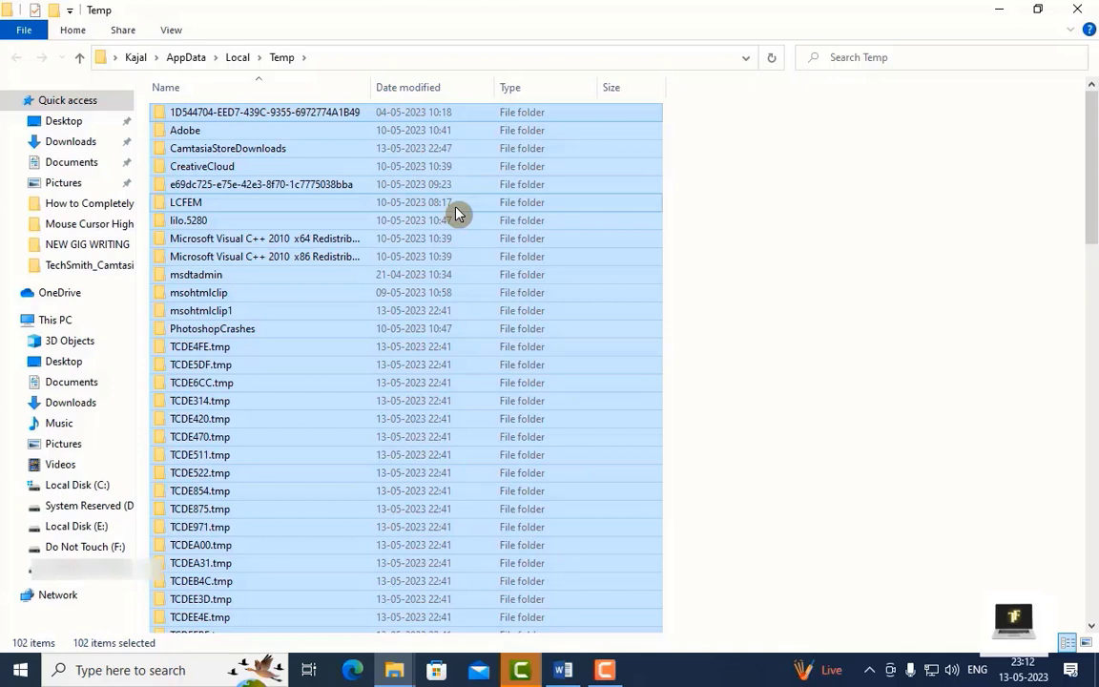
{"action": "left_click", "coordinate": [894, 214]}
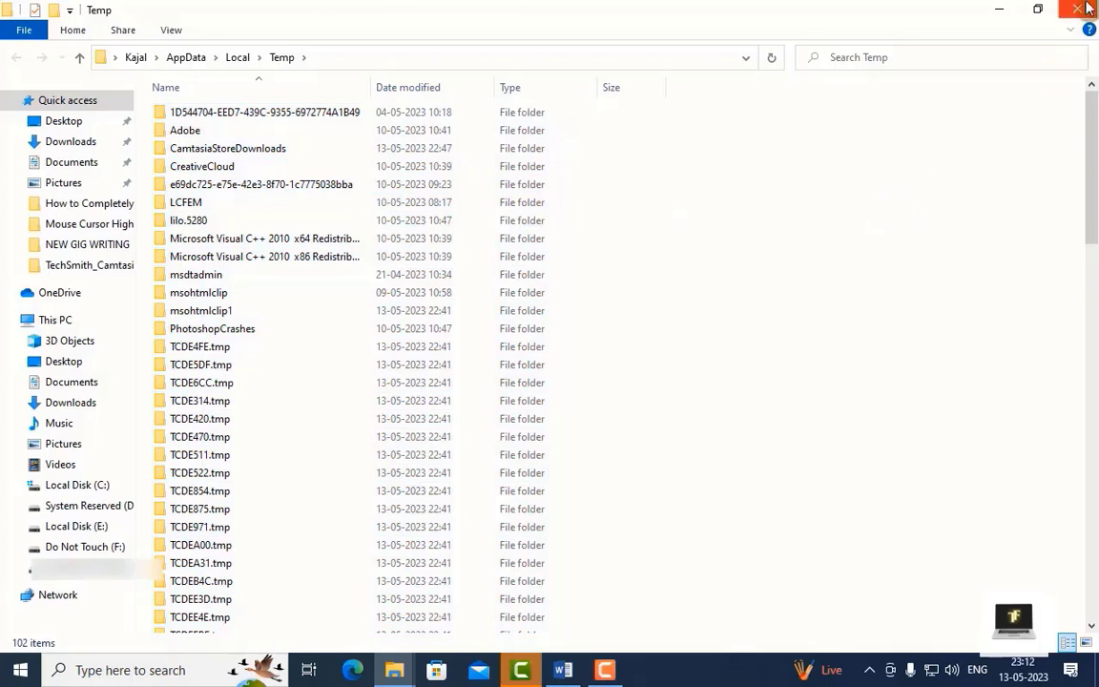